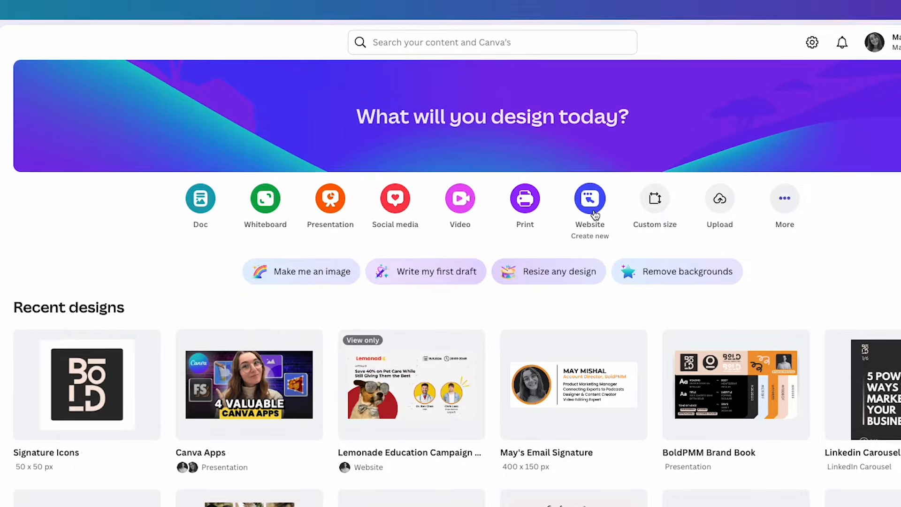
Search Canva for 'wedding website' and open the Joseph & Imogen template preview
left_click(469, 21)
type("wedding website")
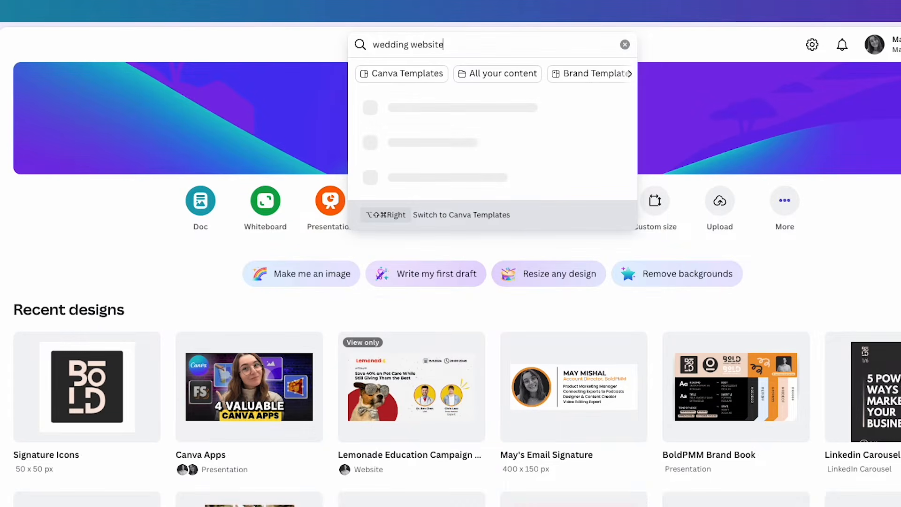
key("Return")
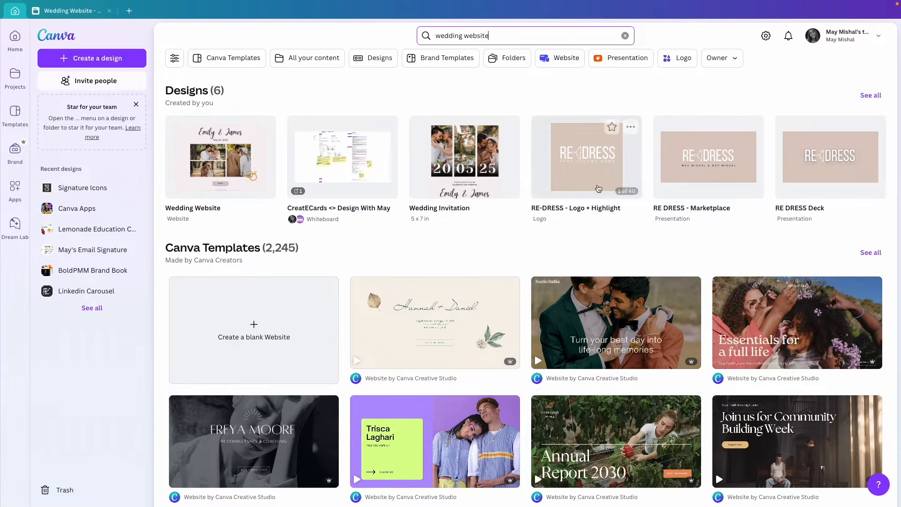
scroll(582, 340, "down", 5)
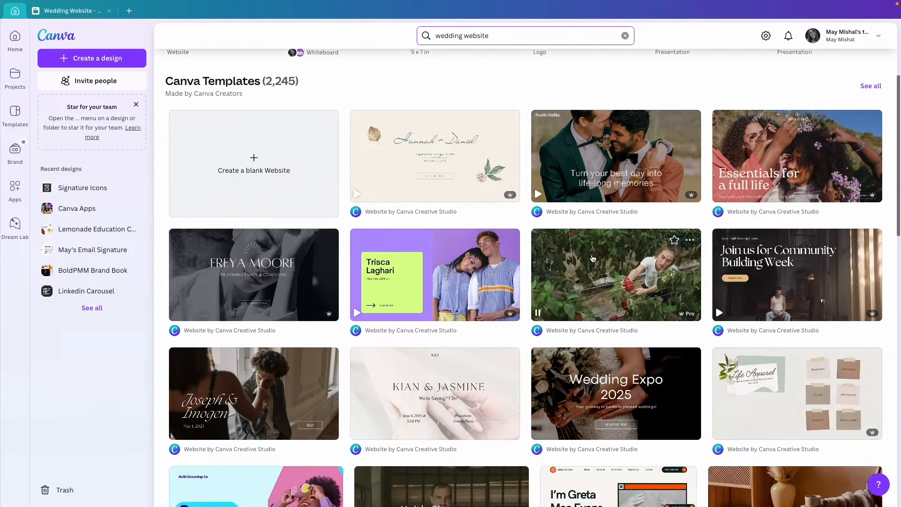
scroll(593, 259, "down", 1)
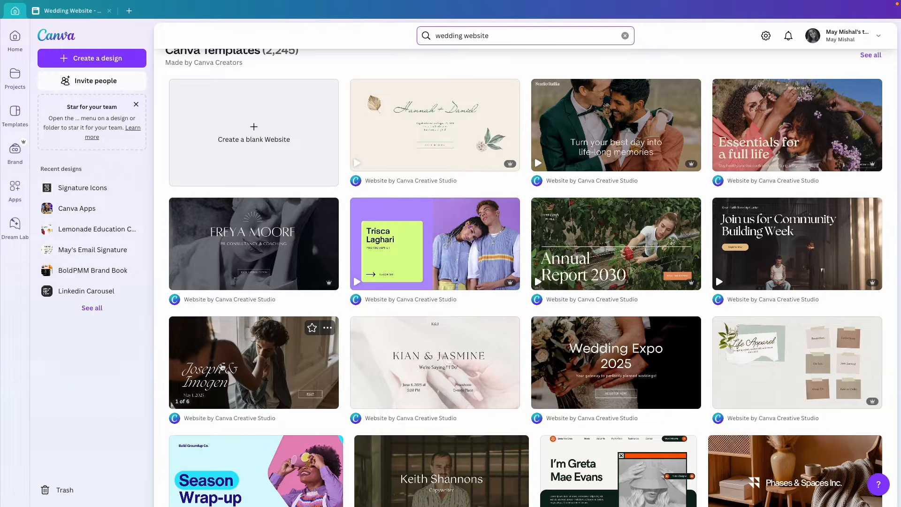
mouse_move(249, 368)
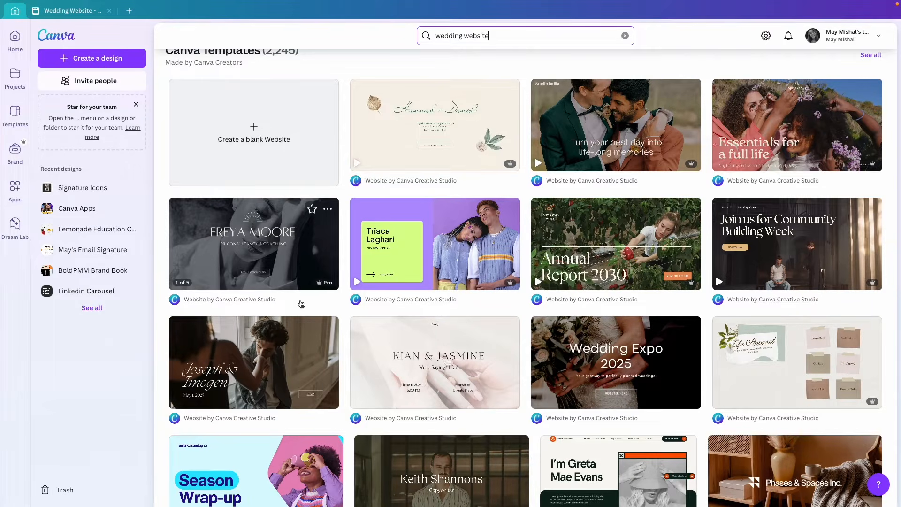
left_click(282, 352)
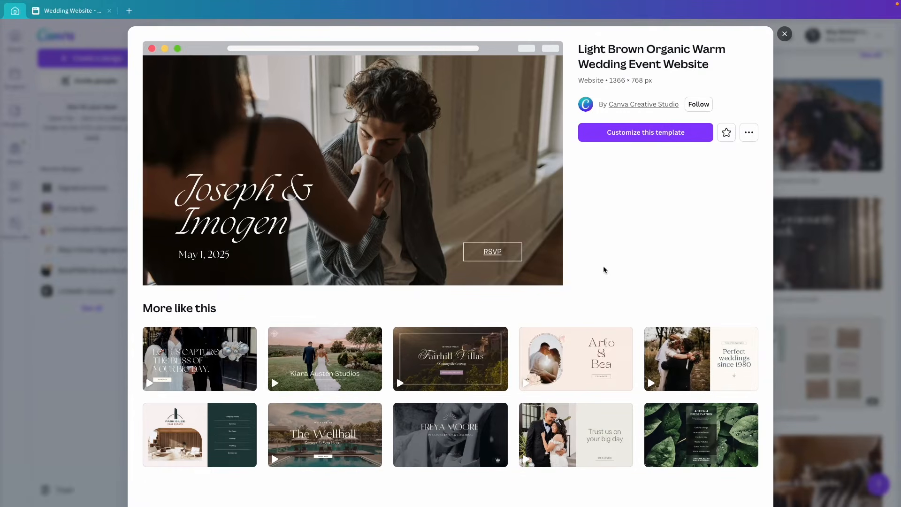
Scroll through the Light Brown Organic template preview and start customizing it
scroll(368, 185, "down", 3)
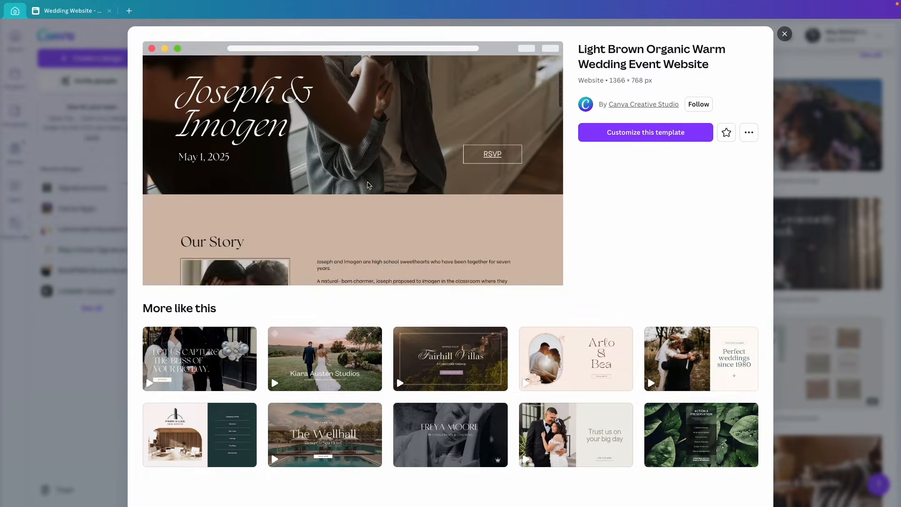
scroll(368, 185, "down", 5)
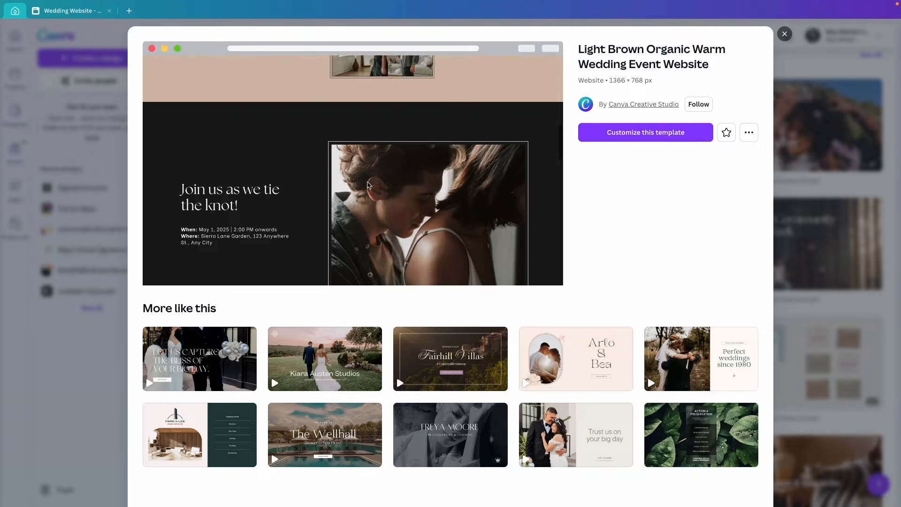
scroll(367, 184, "down", 5)
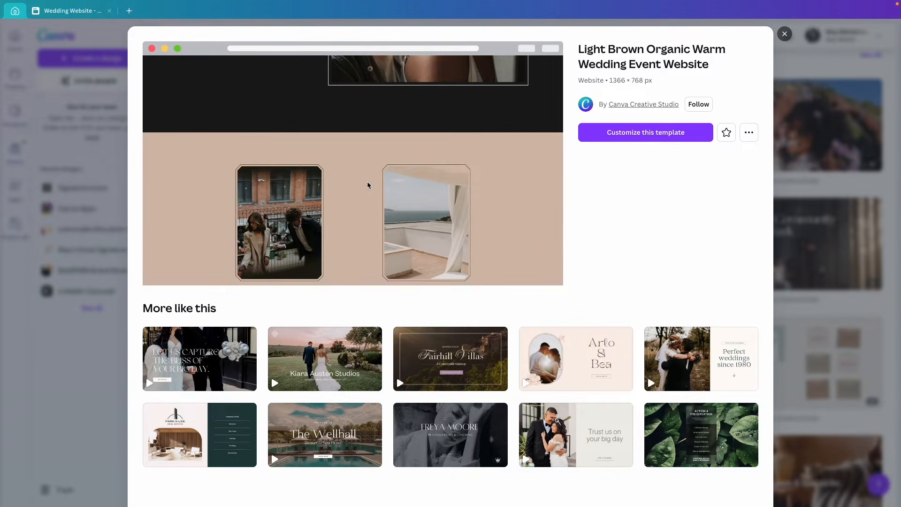
left_click(650, 141)
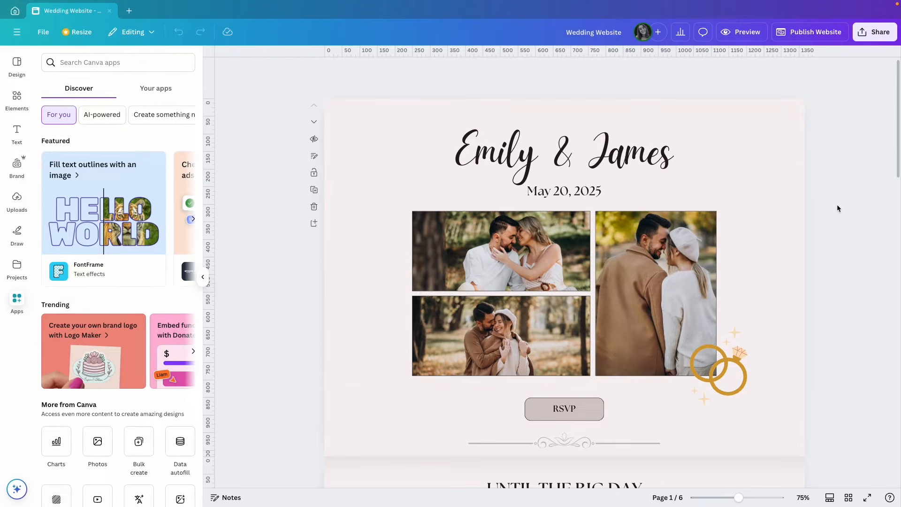
Scroll through all six Wedding Website pages and back up, then select the Emily & James title
scroll(837, 217, "down", 3)
scroll(837, 218, "down", 3)
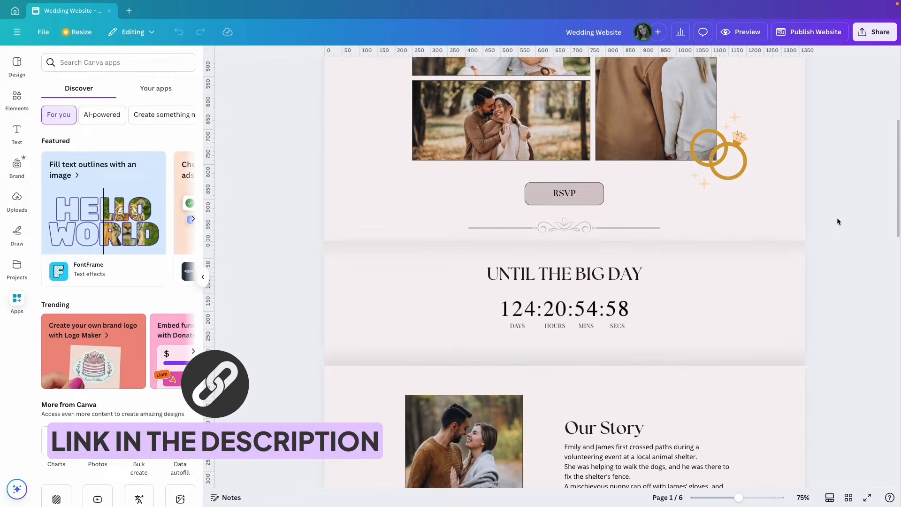
scroll(837, 218, "down", 6)
scroll(837, 218, "down", 5)
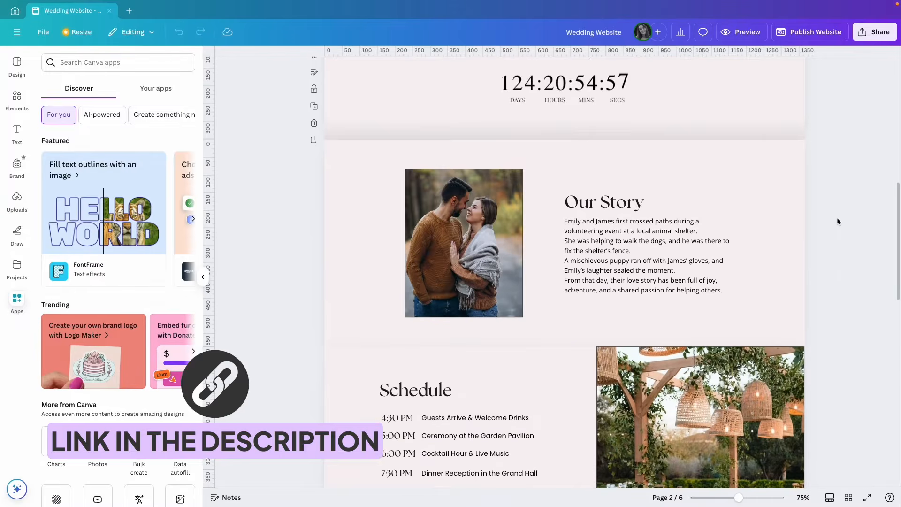
scroll(837, 219, "down", 5)
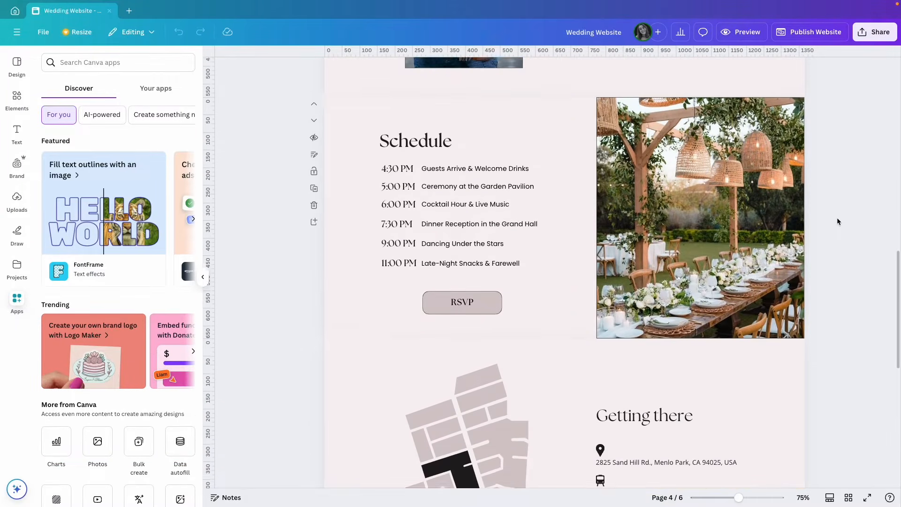
scroll(837, 218, "down", 5)
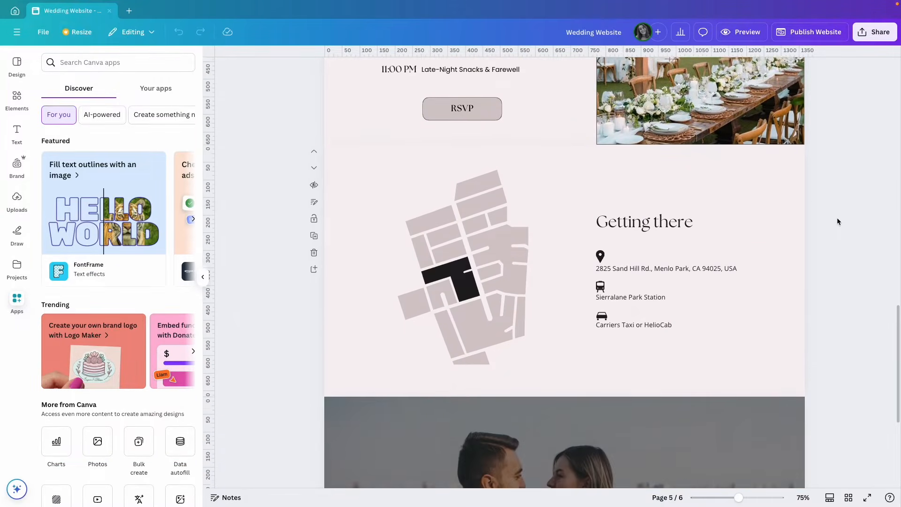
scroll(837, 218, "down", 3)
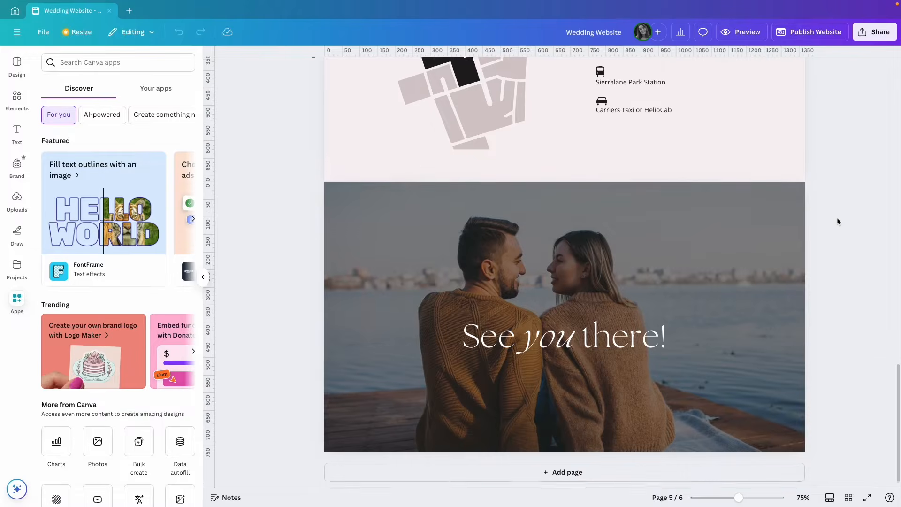
scroll(837, 218, "up", 9)
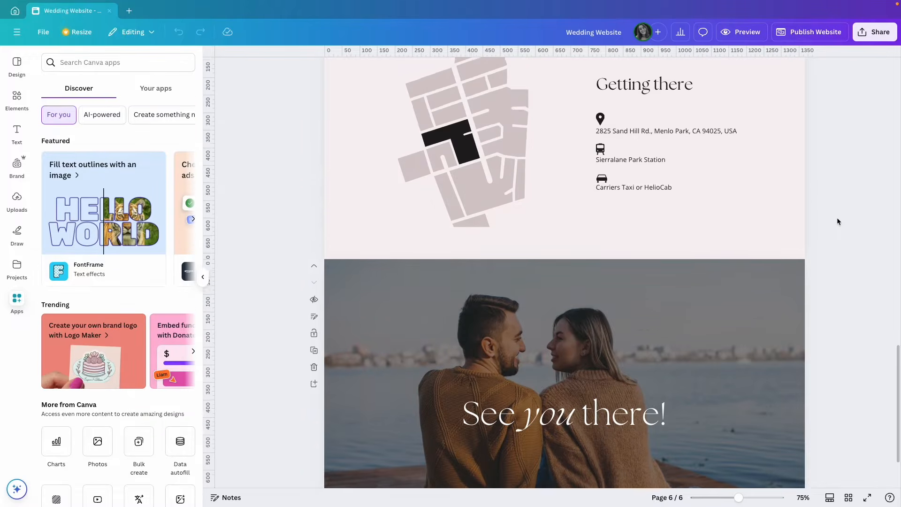
scroll(837, 218, "up", 15)
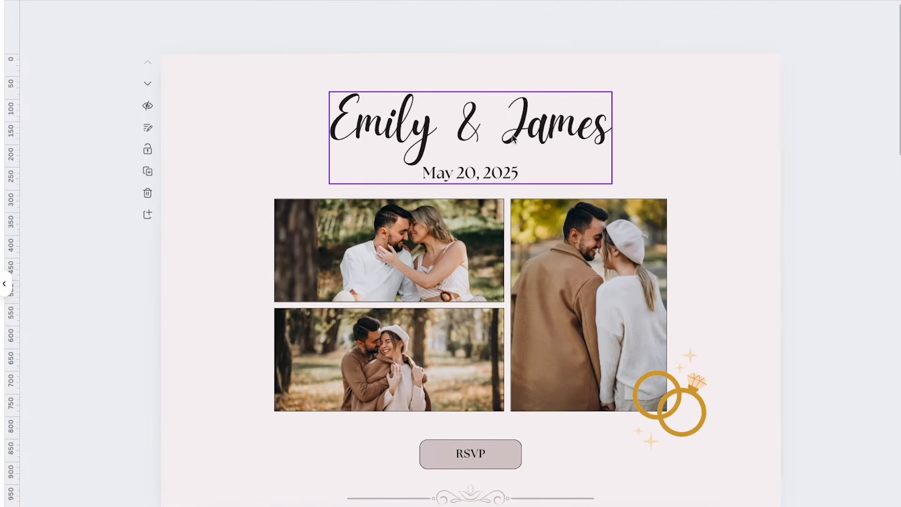
left_click(596, 162)
left_click(511, 136)
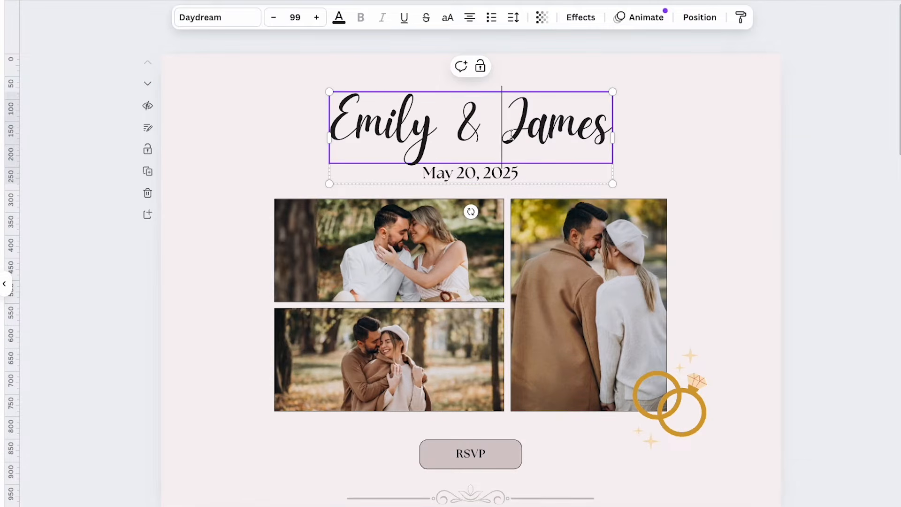
left_click(437, 123)
key("BackSpace")
type("y")
left_click(447, 171)
left_click(436, 172)
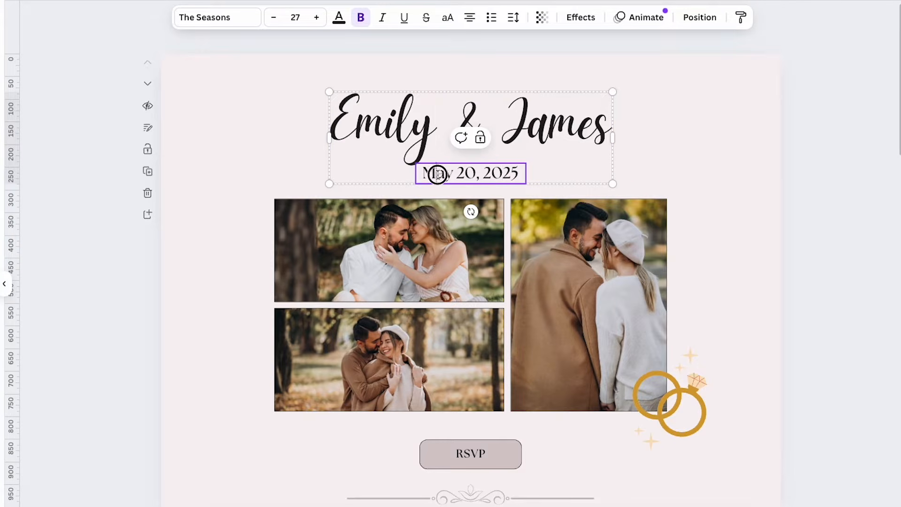
double_click(465, 173)
key("Escape")
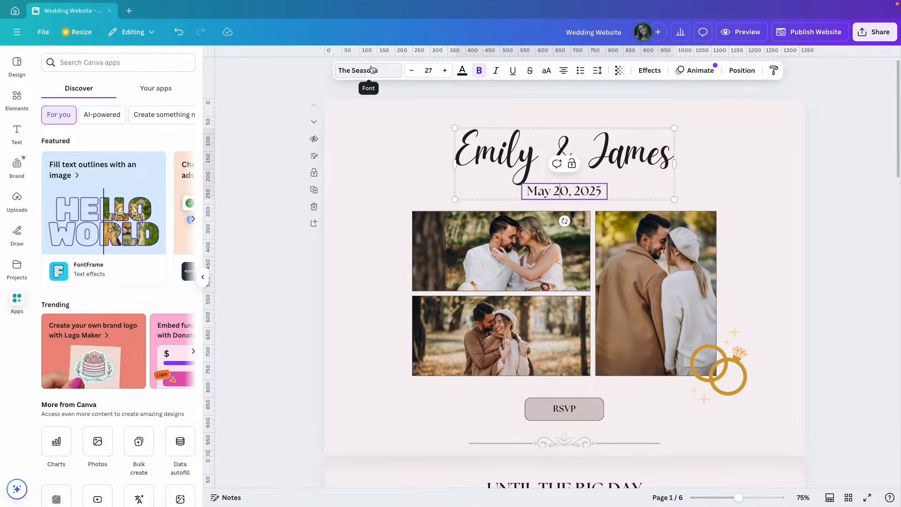
left_click(398, 138)
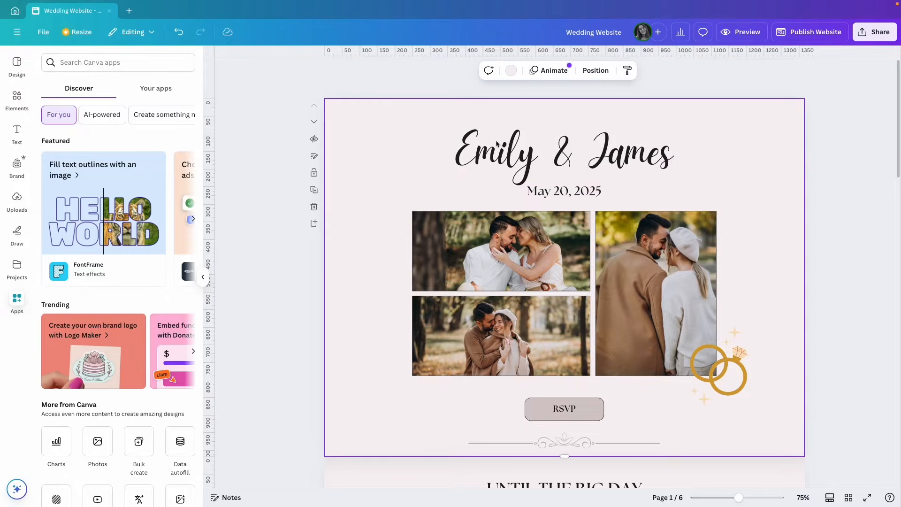
scroll(779, 228, "down", 3)
left_click(564, 277)
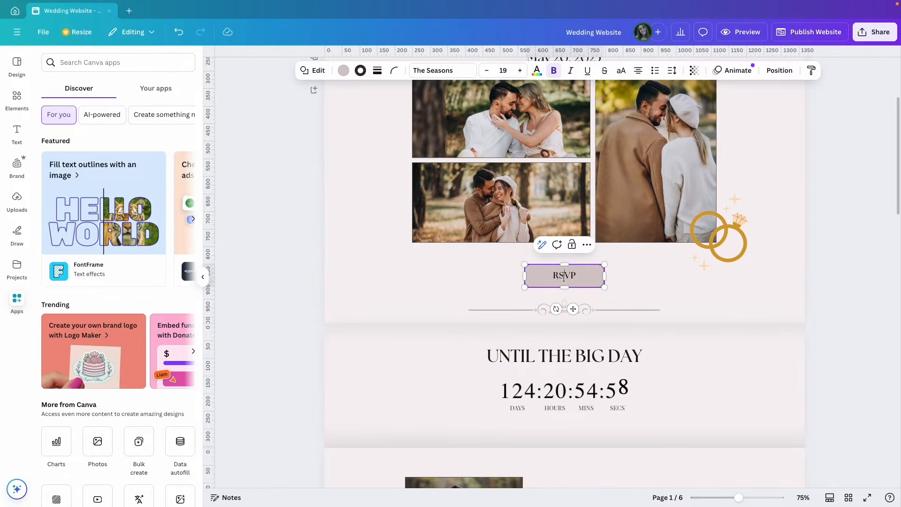
double_click(563, 277)
left_click(637, 283)
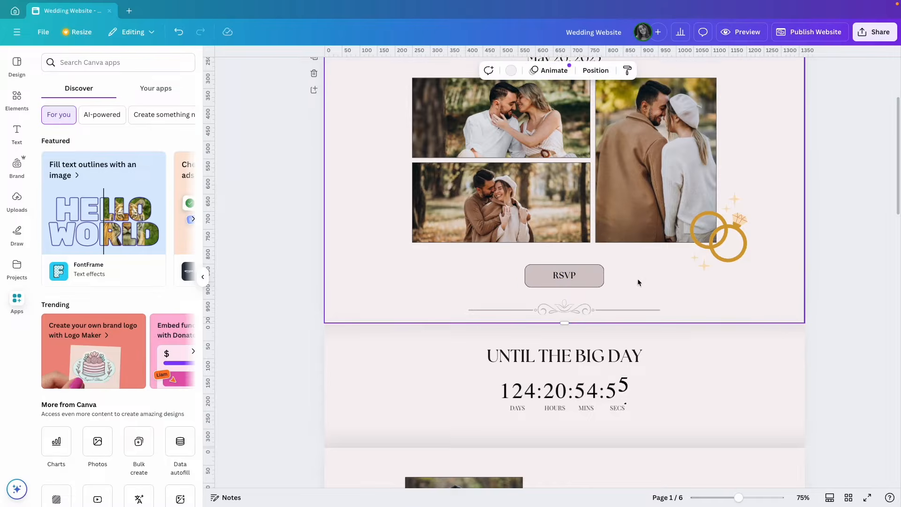
scroll(762, 303, "down", 1)
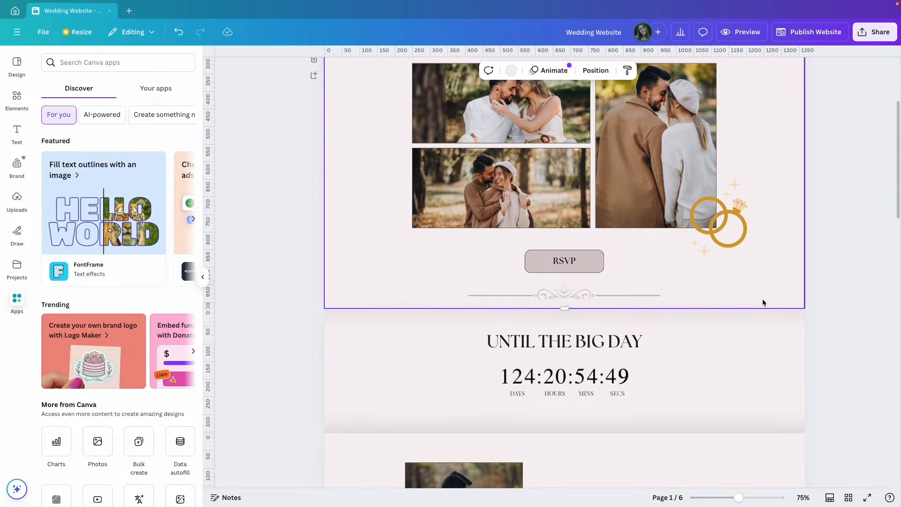
scroll(762, 303, "up", 3)
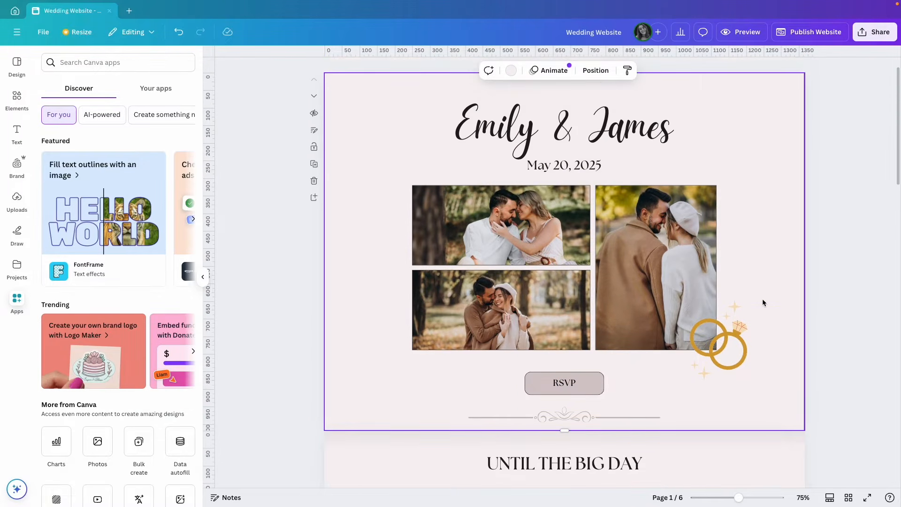
left_click(655, 237)
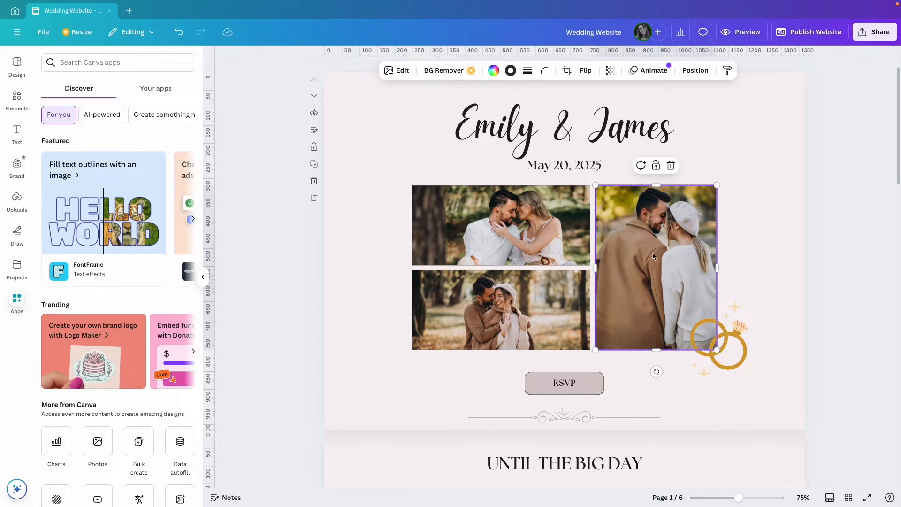
key("Delete")
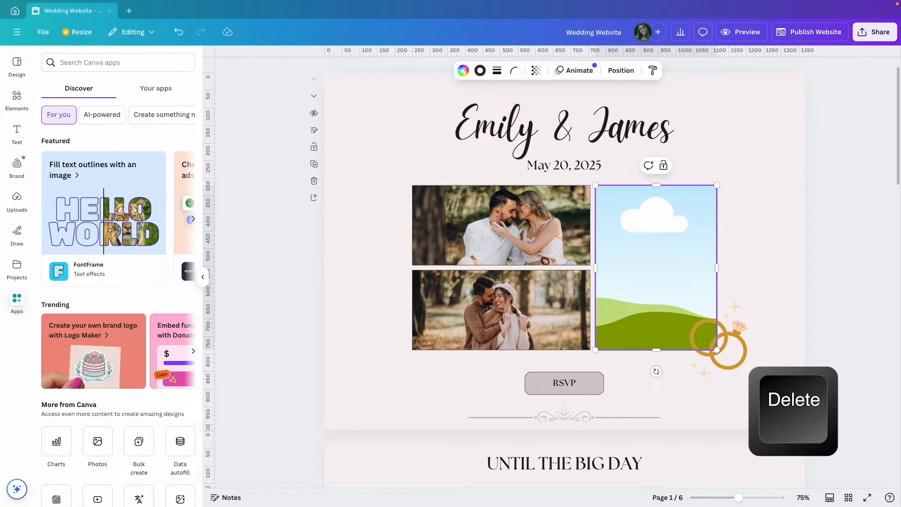
left_click(17, 97)
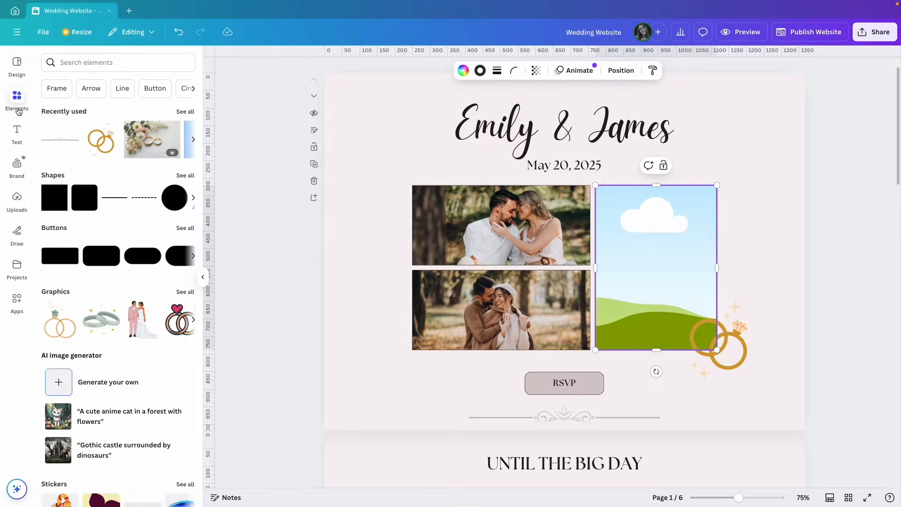
left_click_drag(146, 147, 680, 274)
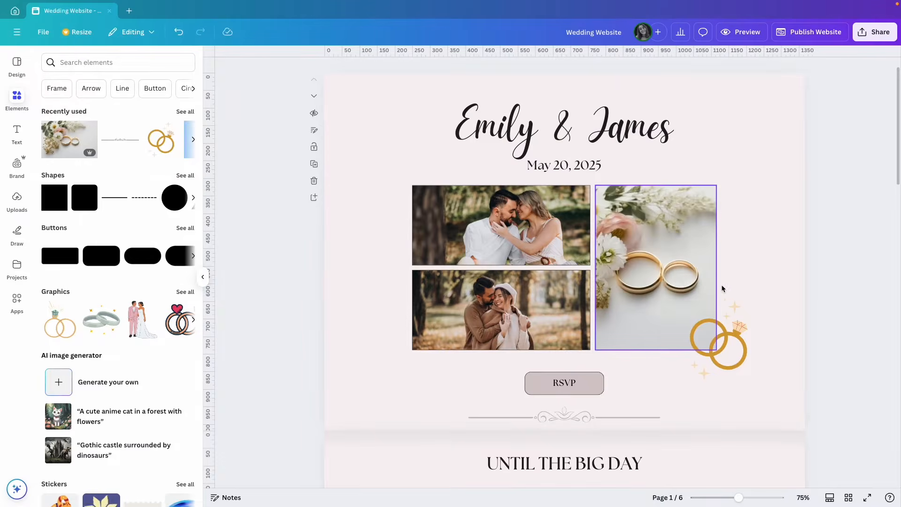
left_click(759, 283)
key("ctrl+z")
key("ctrl+z")
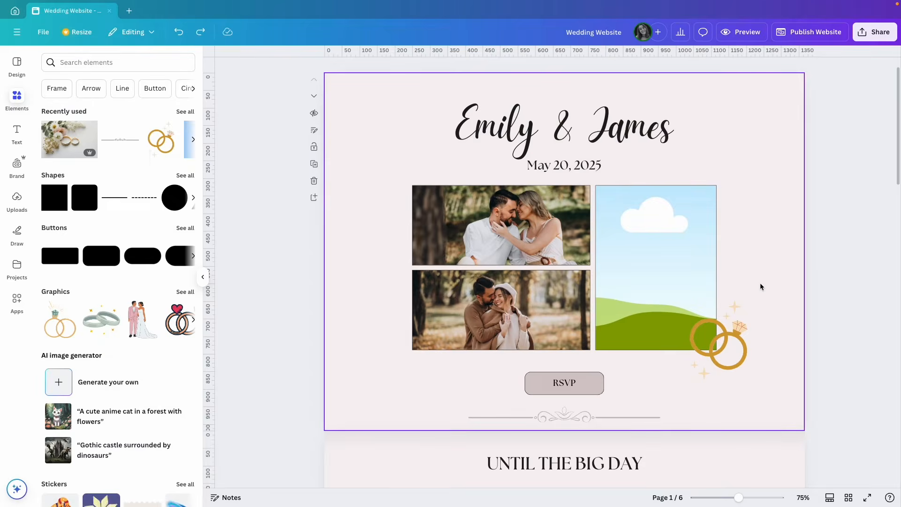
key("ctrl+z")
scroll(750, 279, "down", 10)
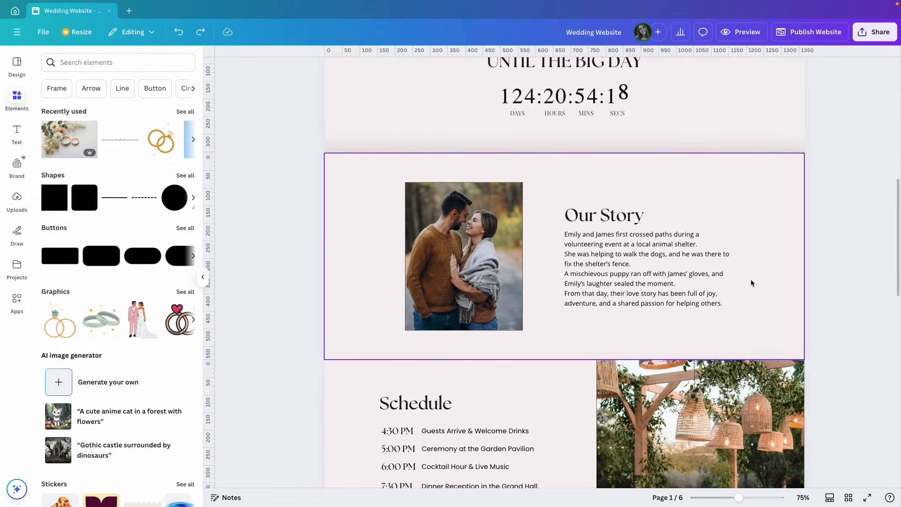
scroll(529, 304, "down", 4)
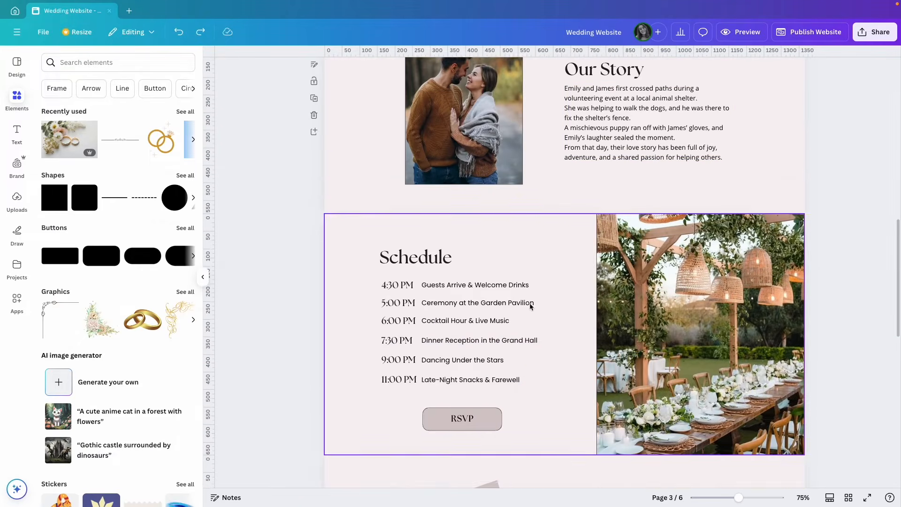
scroll(674, 314, "up", 2)
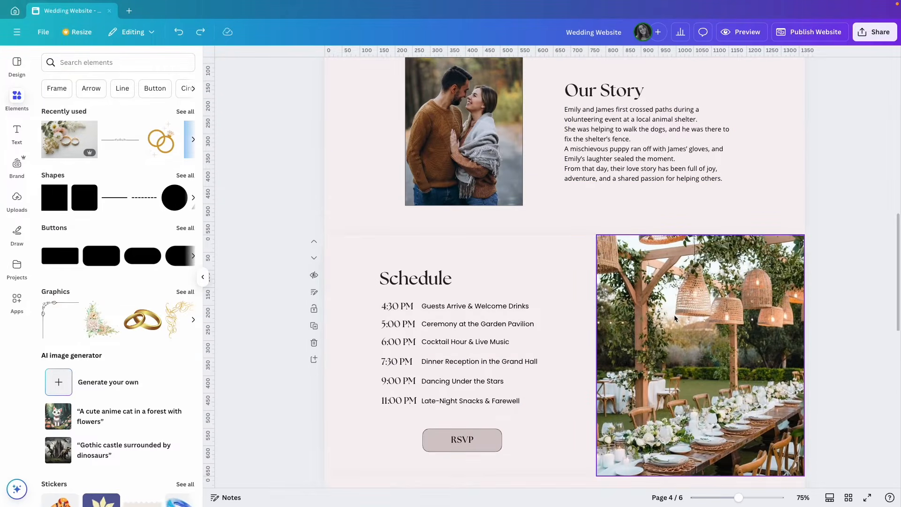
scroll(751, 199, "up", 10)
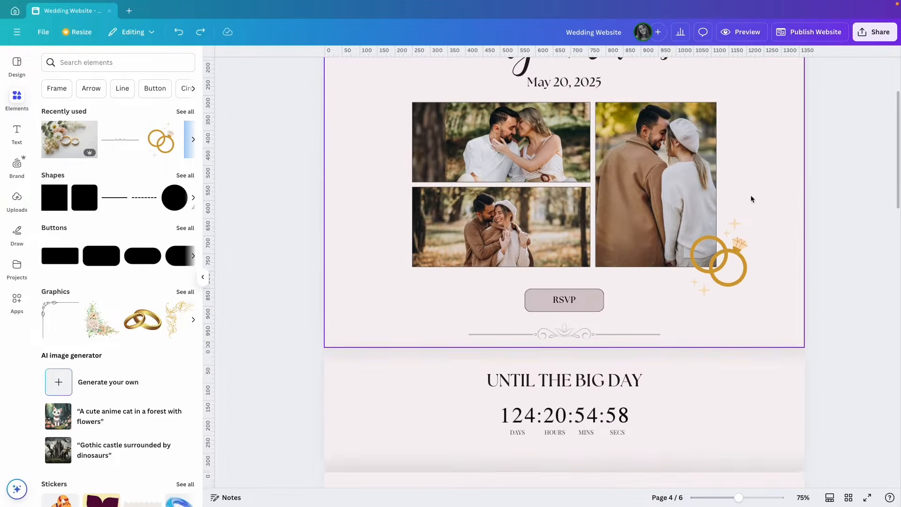
scroll(750, 199, "up", 1)
Try a beige opening-page background, revert to light pink, and nudge the gold rings up-left
left_click(759, 167)
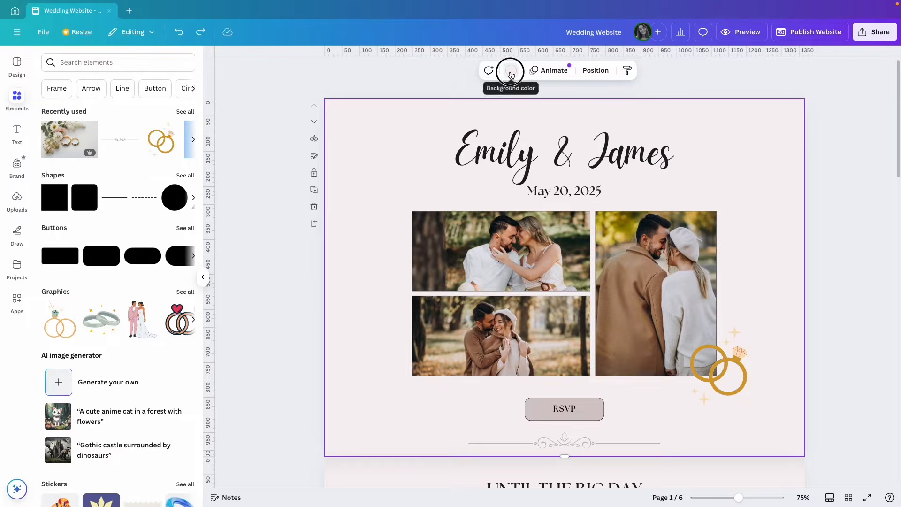
left_click(511, 71)
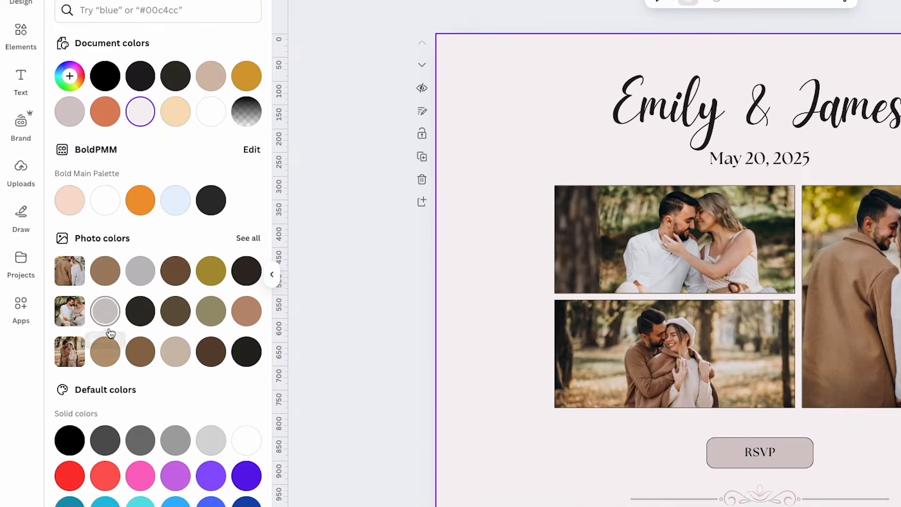
left_click(132, 337)
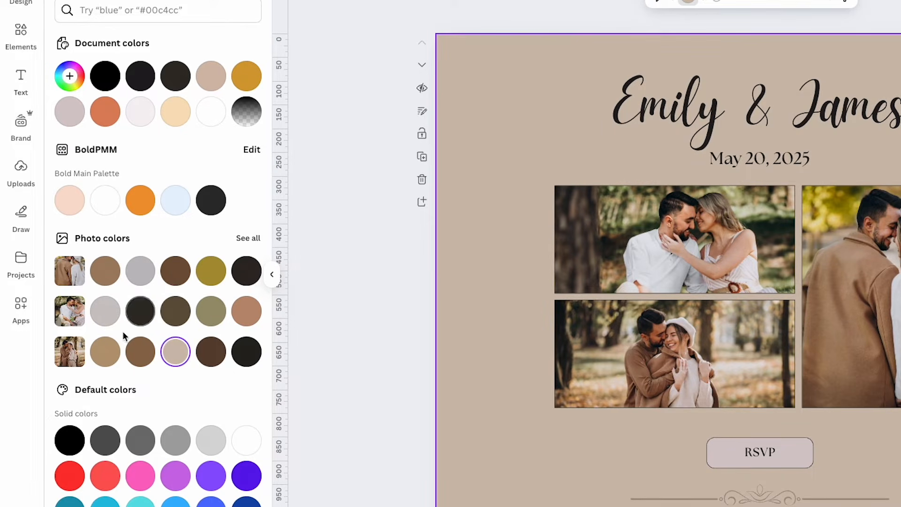
key("ctrl+z")
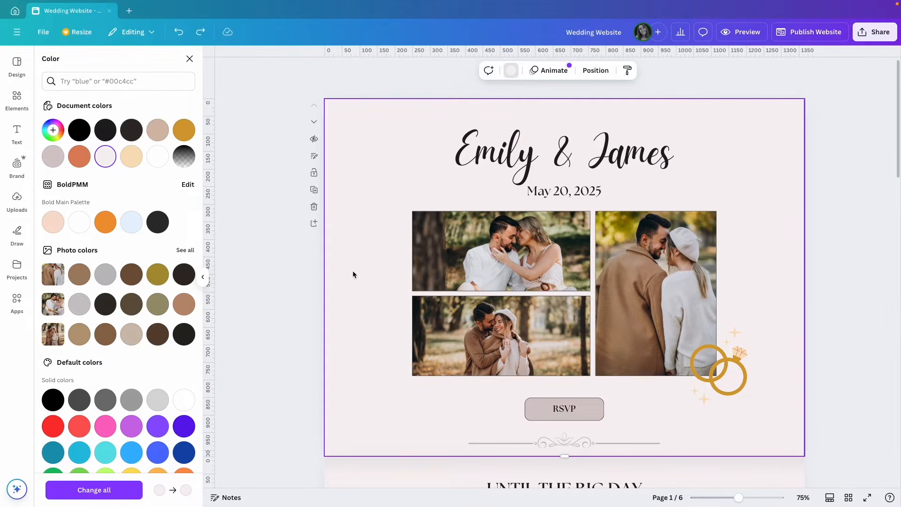
left_click_drag(722, 367, 720, 366)
left_click(775, 371)
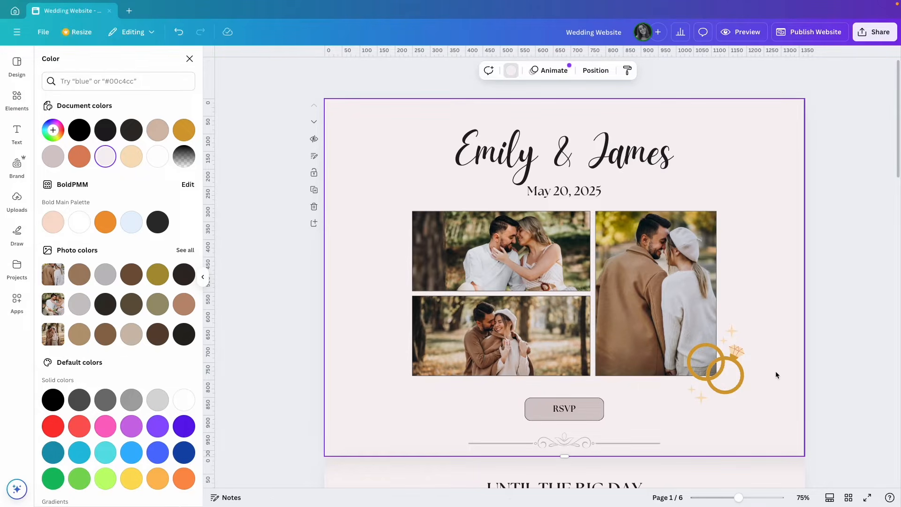
scroll(775, 370, "down", 3)
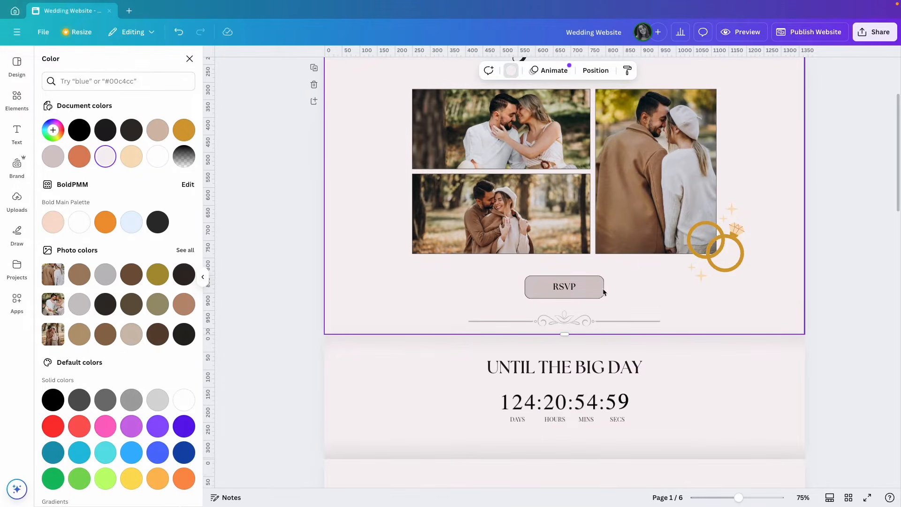
scroll(767, 296, "up", 3)
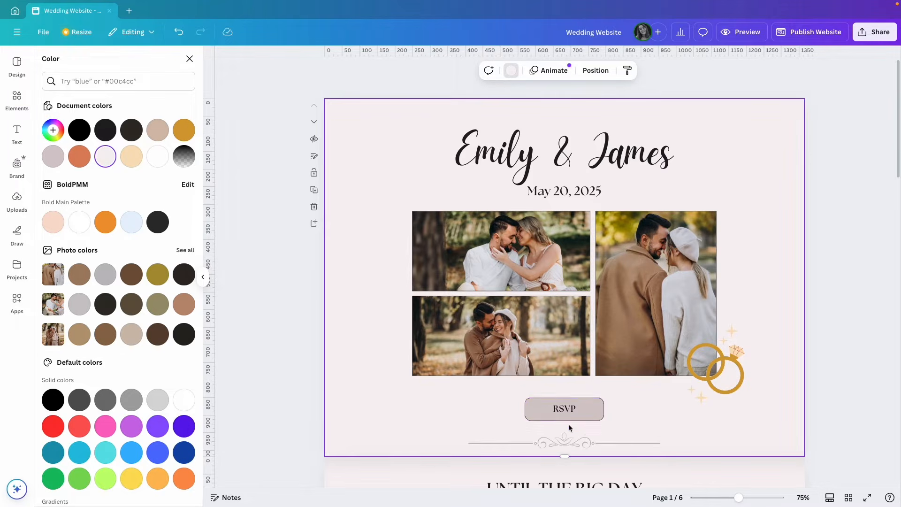
scroll(624, 411, "down", 10)
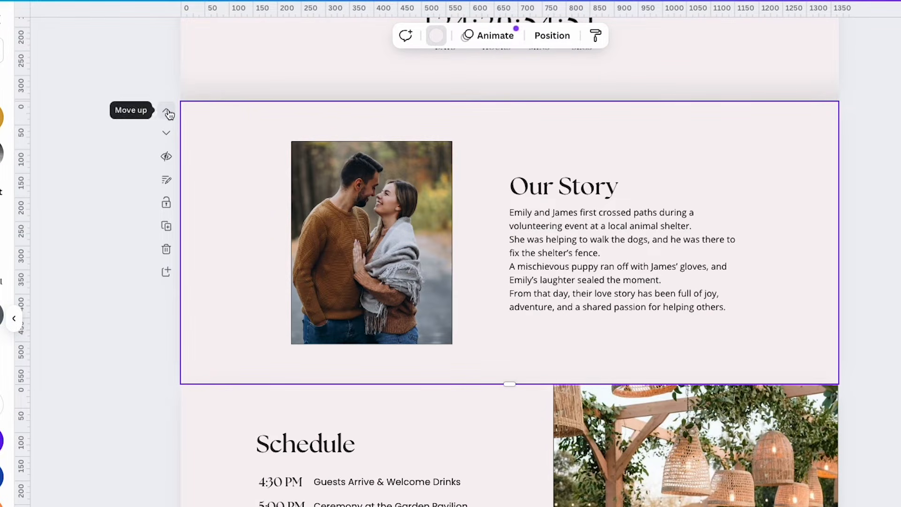
left_click(168, 111)
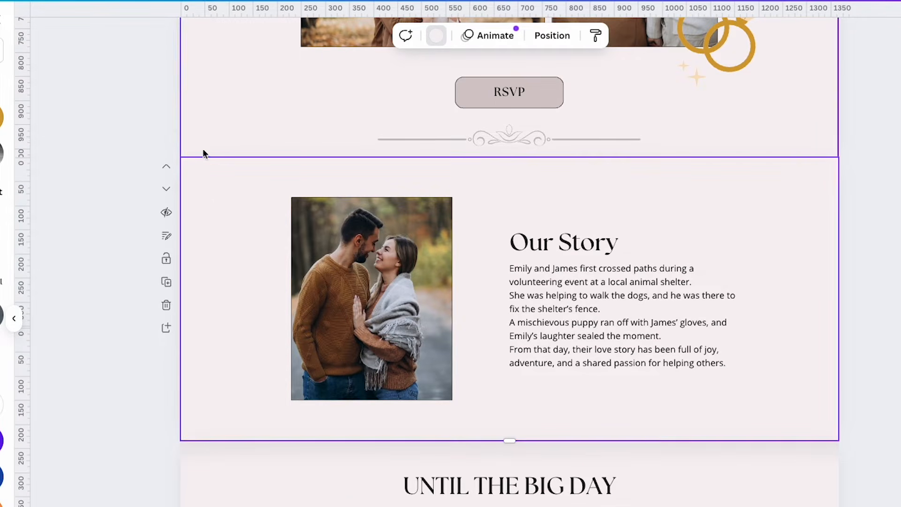
left_click(166, 188)
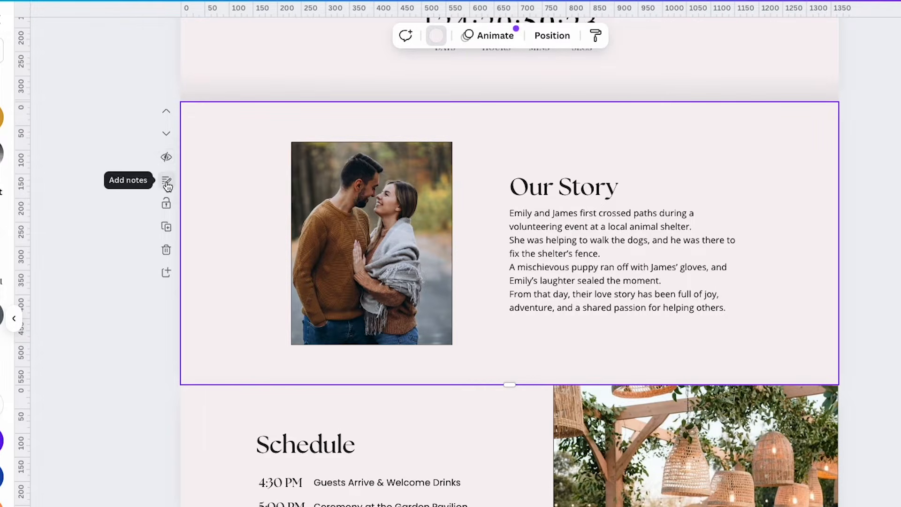
left_click(314, 181)
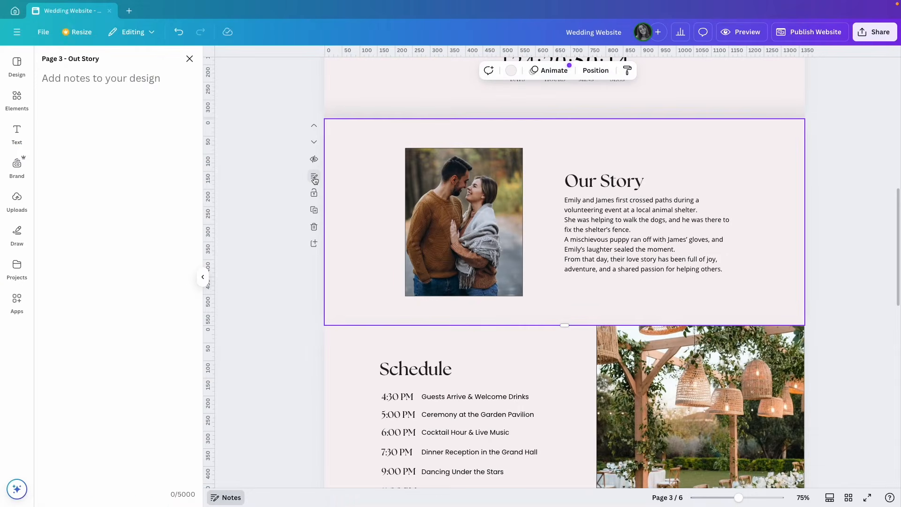
left_click(101, 85)
left_click(190, 59)
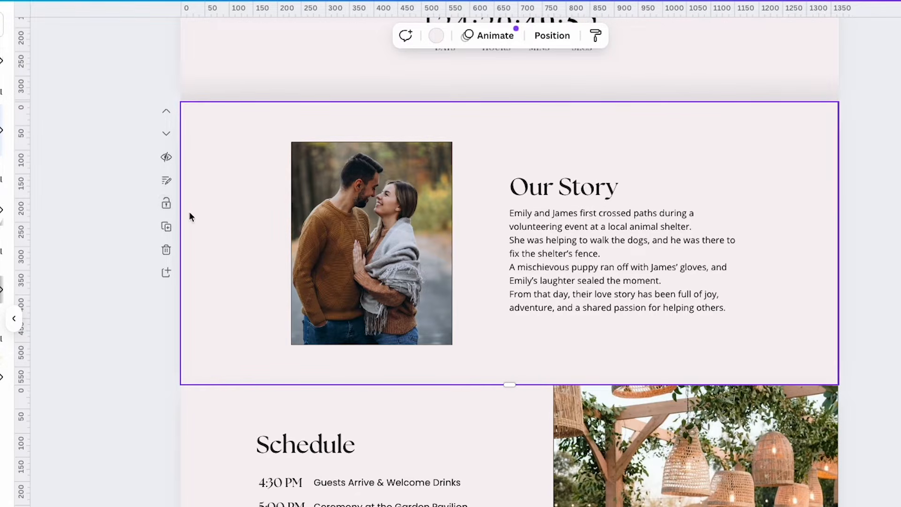
left_click(167, 228)
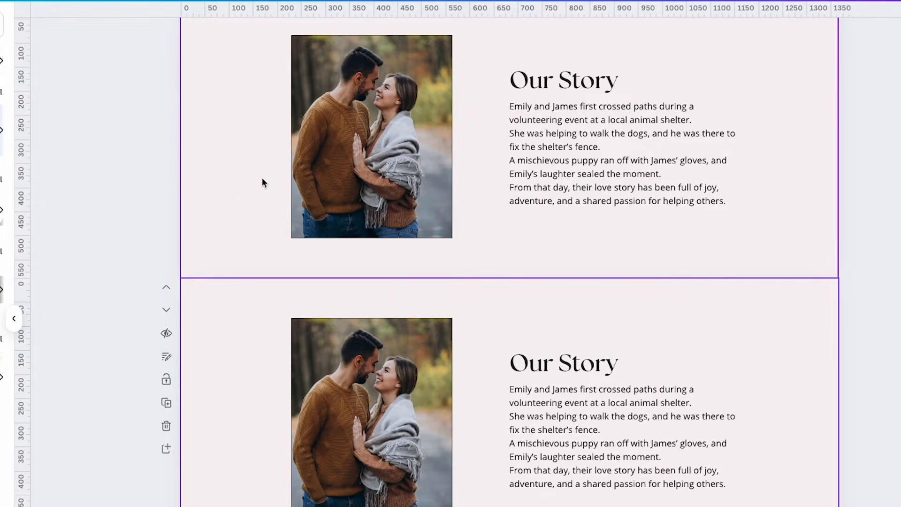
scroll(241, 324, "down", 2)
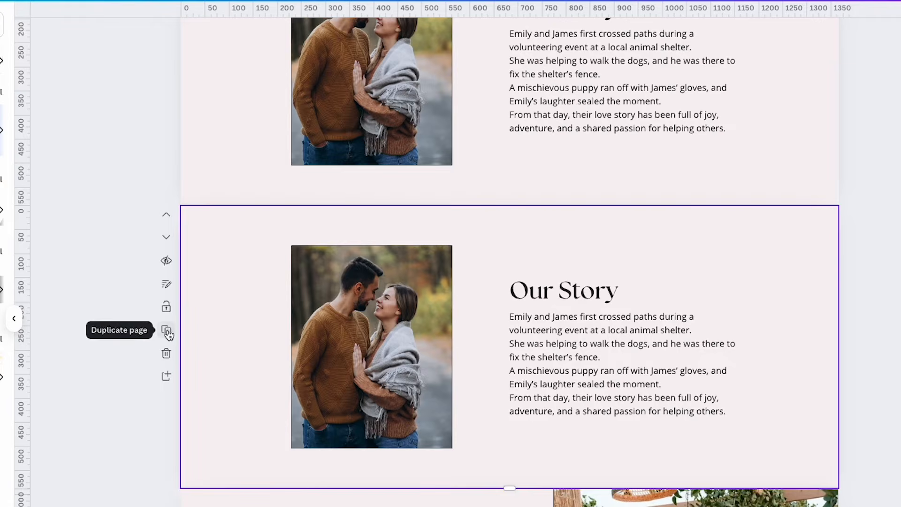
left_click(166, 355)
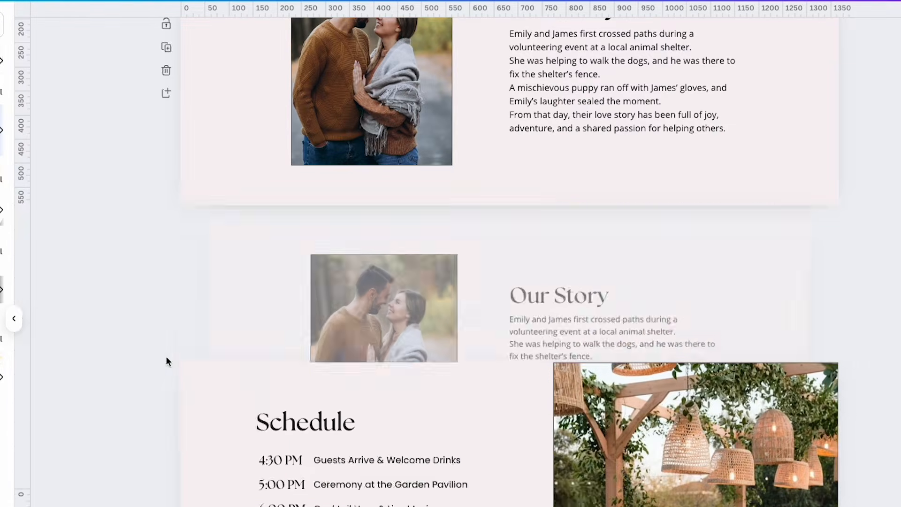
scroll(190, 345, "up", 5)
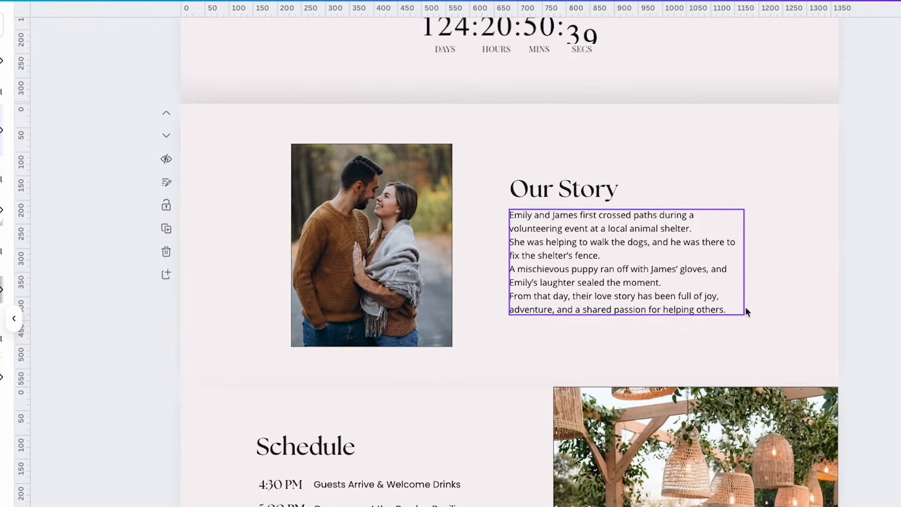
scroll(838, 329, "down", 8)
scroll(839, 334, "down", 6)
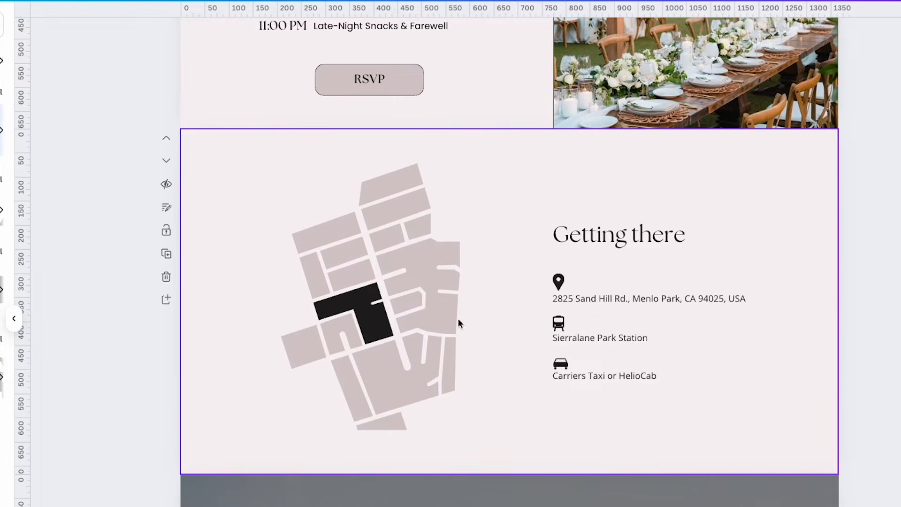
left_click(165, 299)
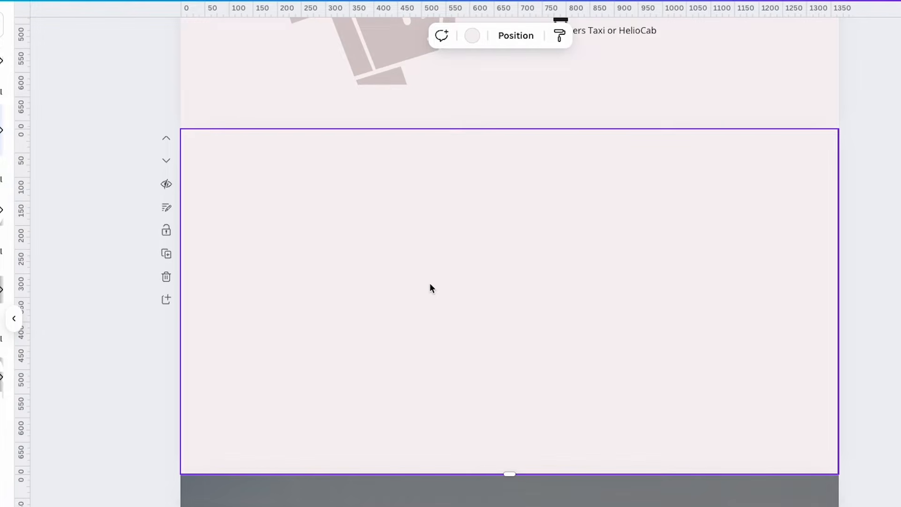
left_click(166, 277)
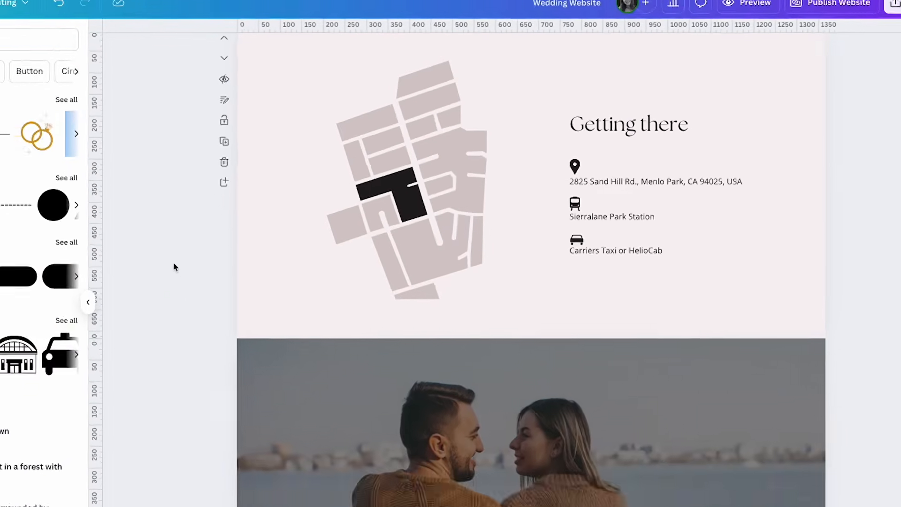
scroll(108, 279, "up", 10)
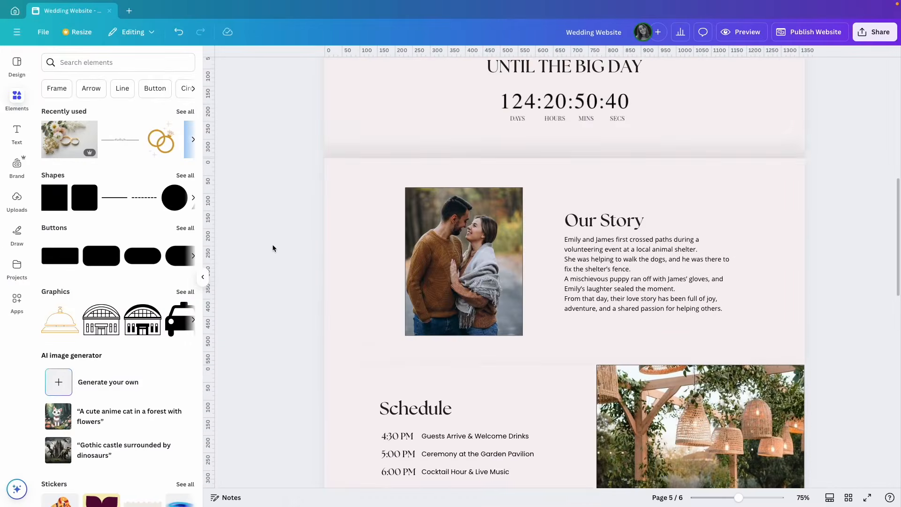
scroll(272, 244, "up", 2)
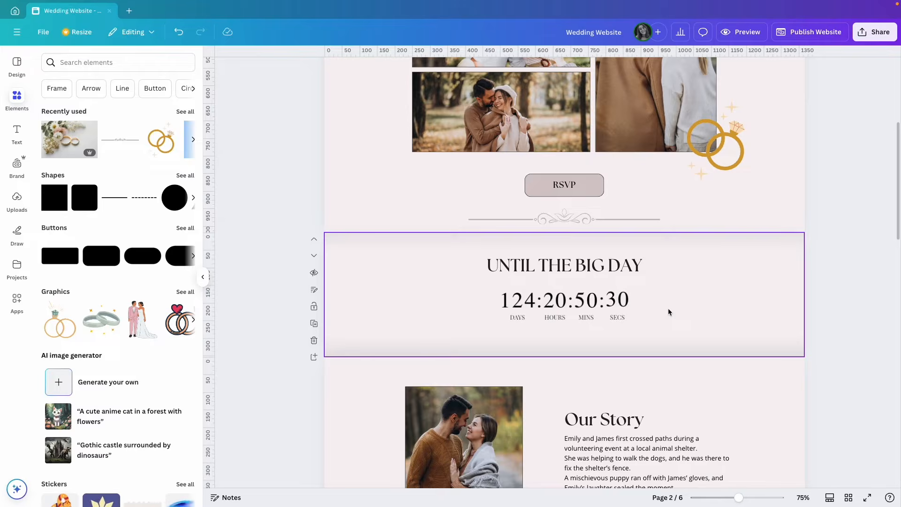
Search the Apps library for 'ai countdown' and open the AI Countdown app
left_click(15, 300)
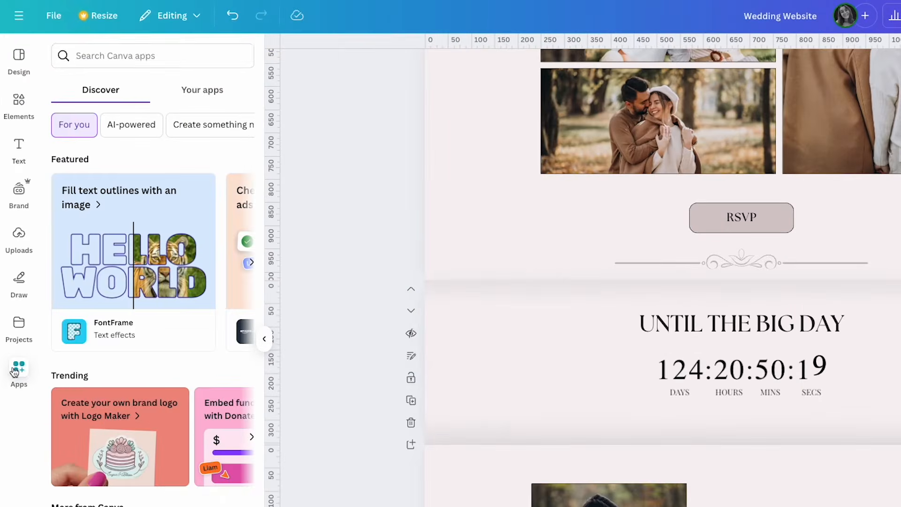
left_click(145, 56)
type("ai countdown")
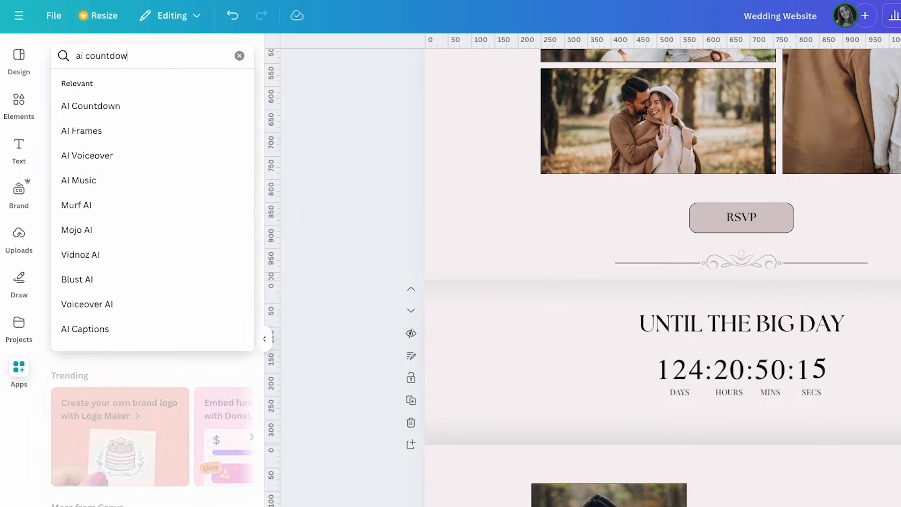
key("Return")
left_click(72, 102)
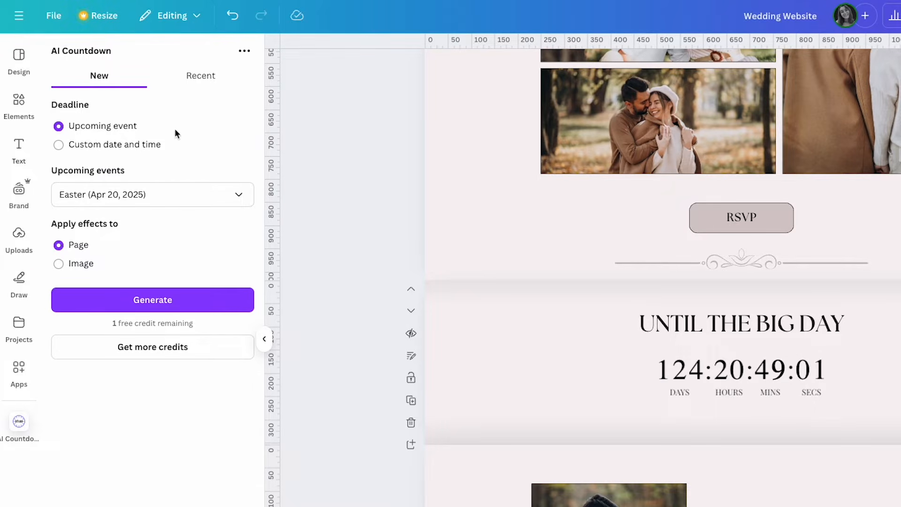
Switch the countdown from the Easter event to a custom date of 20 April 2025
left_click(166, 200)
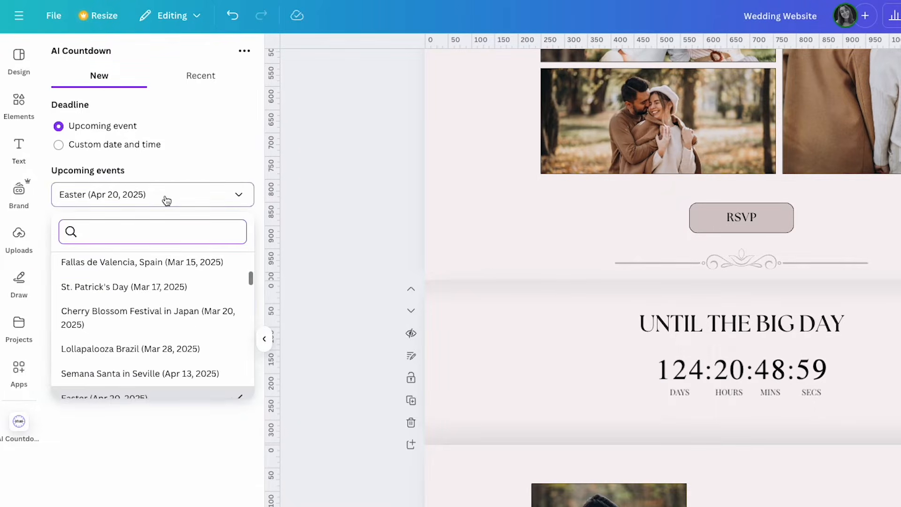
scroll(170, 301, "down", 2)
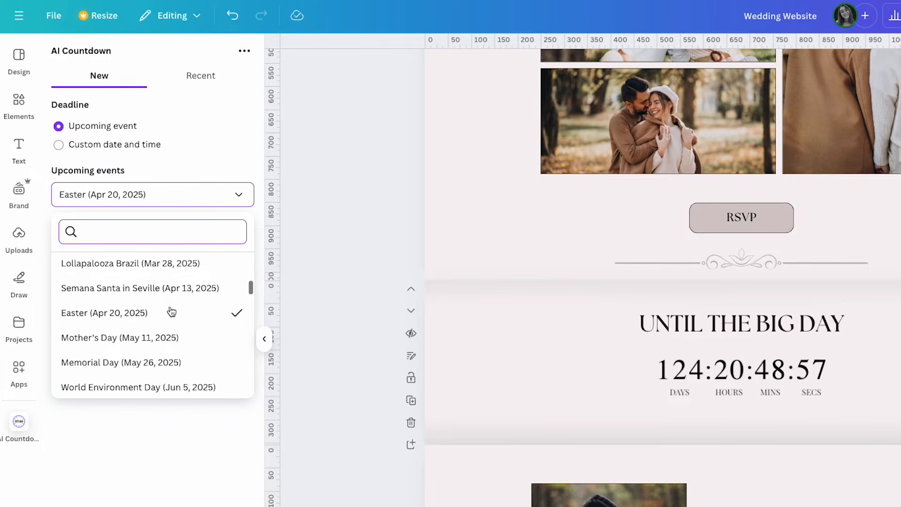
scroll(172, 312, "down", 1)
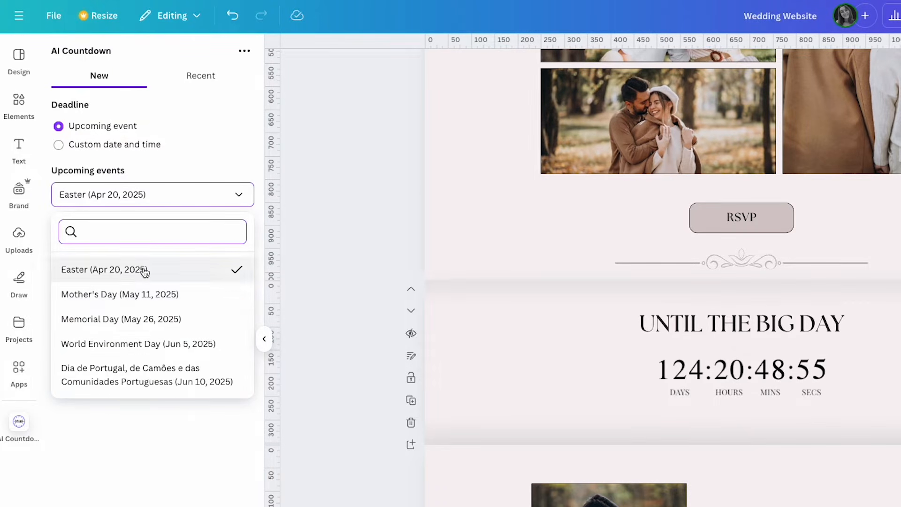
left_click(200, 145)
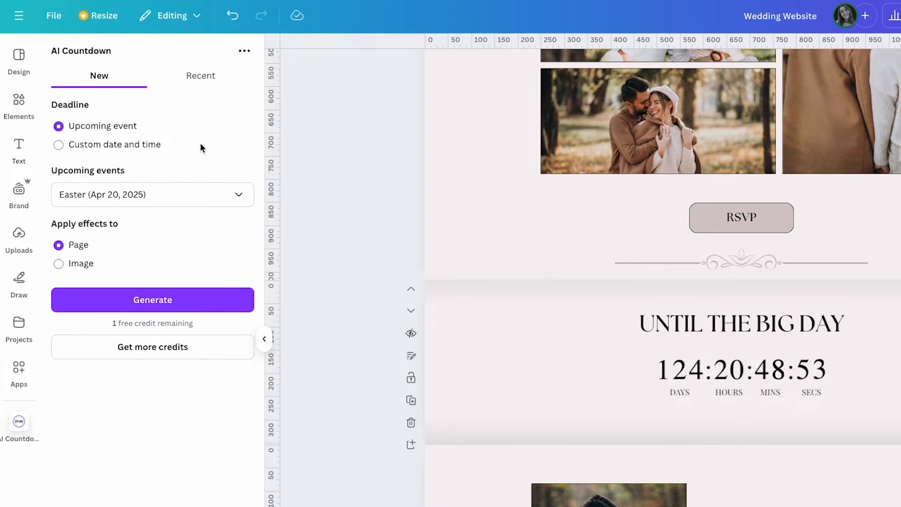
left_click(58, 145)
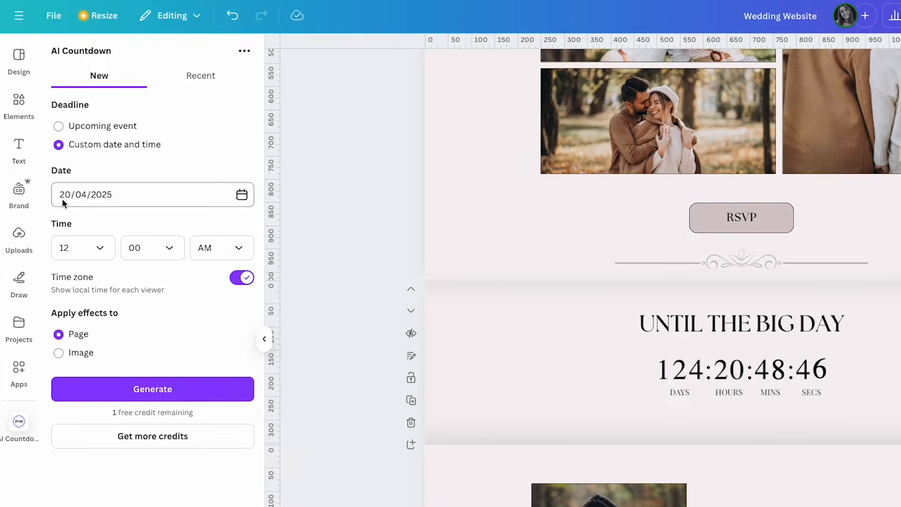
left_click(137, 195)
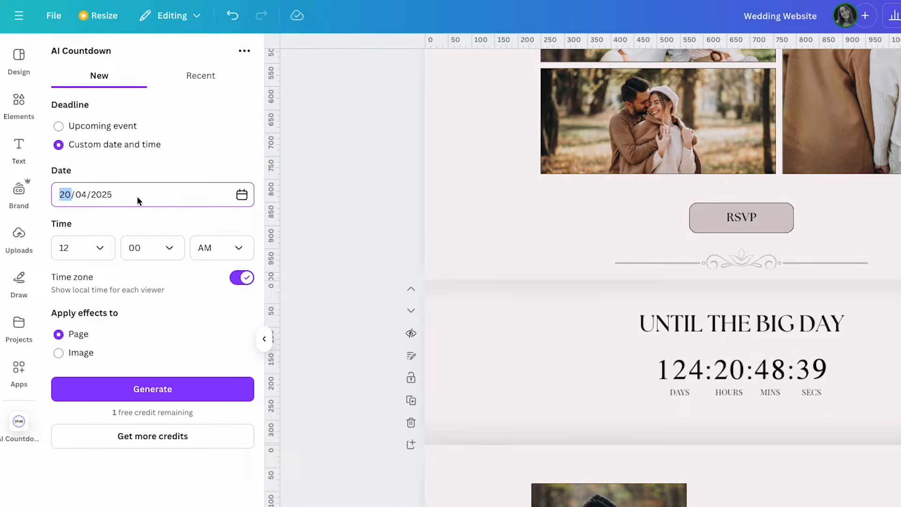
left_click(242, 196)
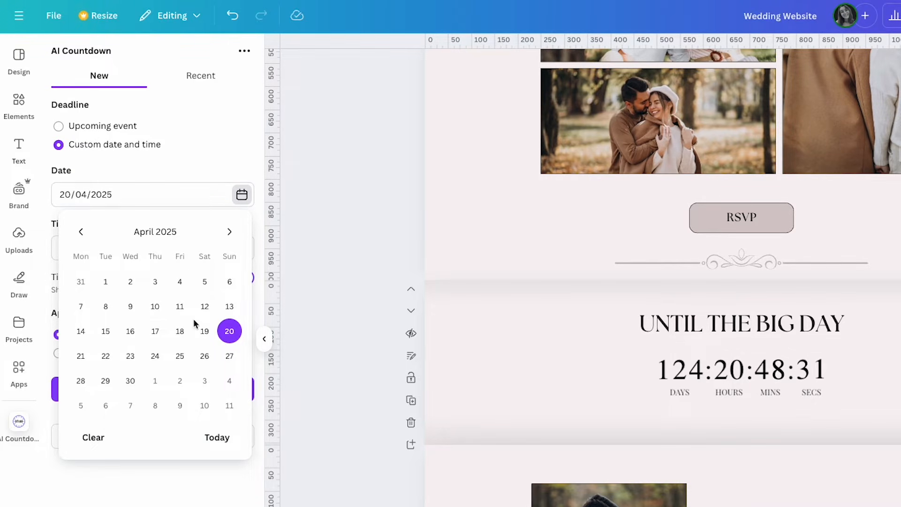
left_click(137, 171)
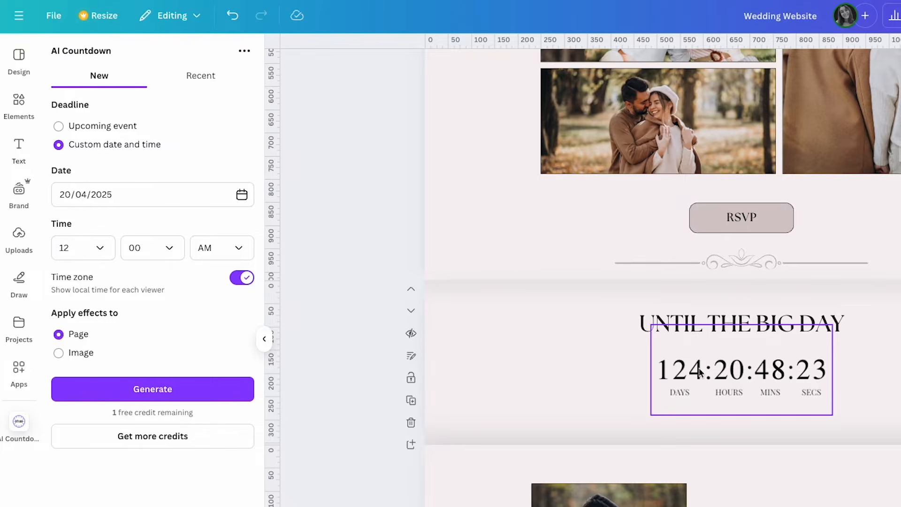
Set the countdown deadline time to 04:30 PM and generate the clock
left_click(88, 248)
scroll(89, 336, "down", 2)
left_click(90, 336)
left_click(167, 256)
scroll(140, 340, "down", 10)
left_click(113, 290)
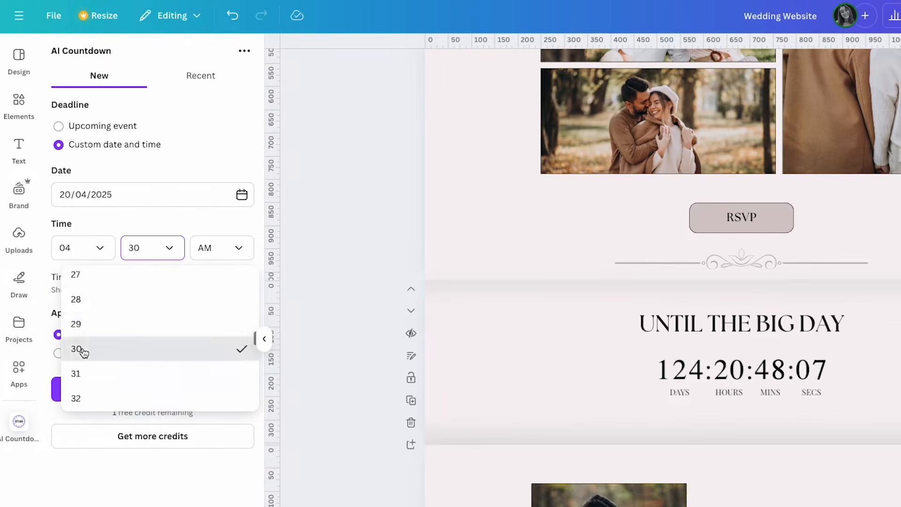
left_click(221, 248)
left_click(106, 306)
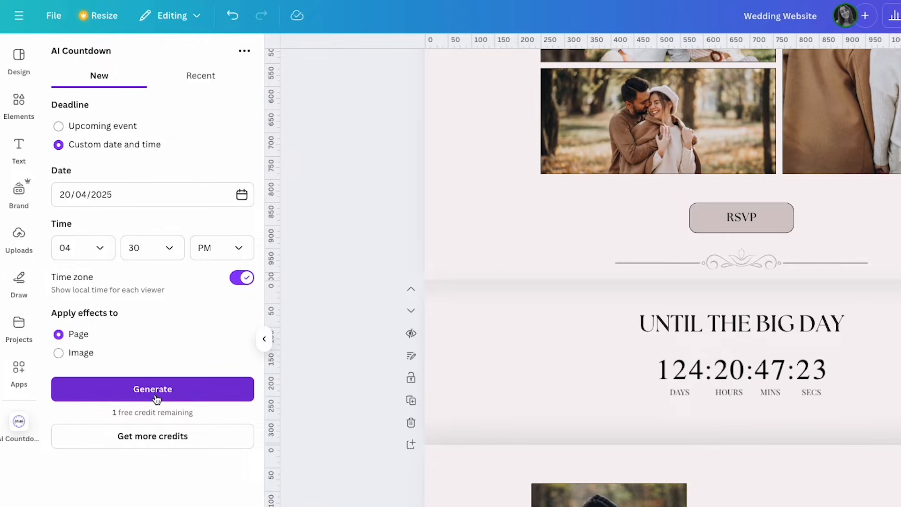
left_click(156, 398)
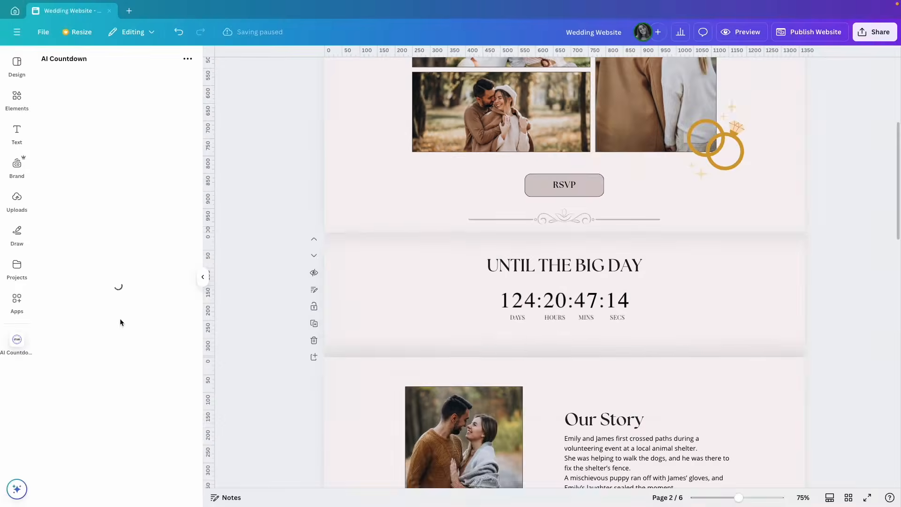
Add the generated countdown to the design and place it in a duplicated countdown section
left_click(120, 326)
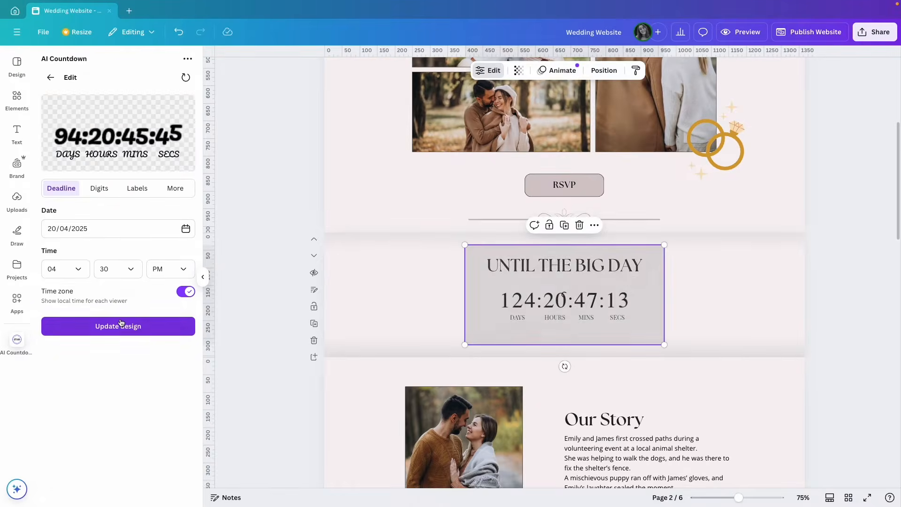
left_click_drag(532, 303, 588, 313)
left_click(313, 323)
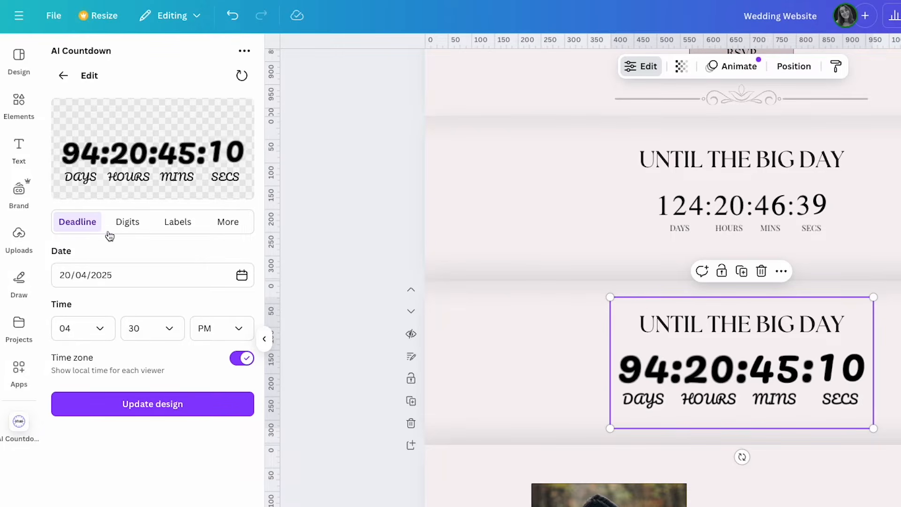
left_click(127, 227)
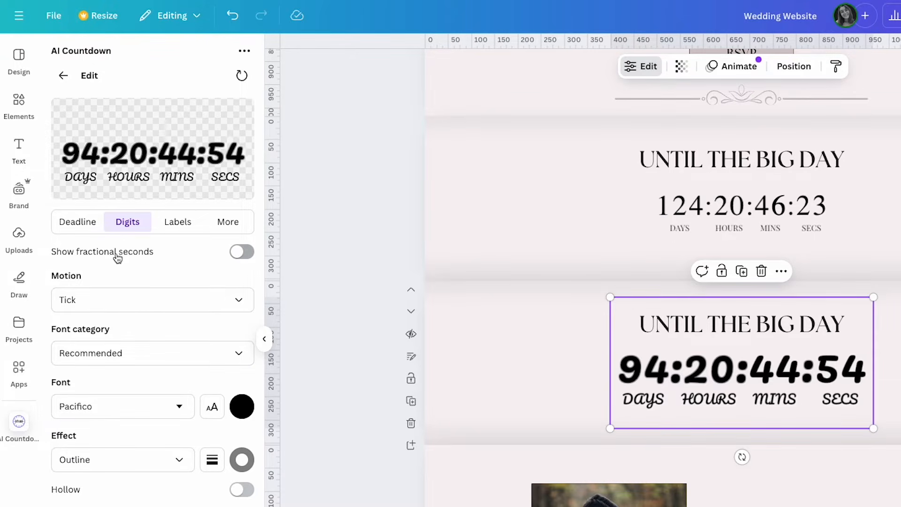
Set the countdown digit motion to Easy after trying Sweep and Mechanical
left_click(161, 304)
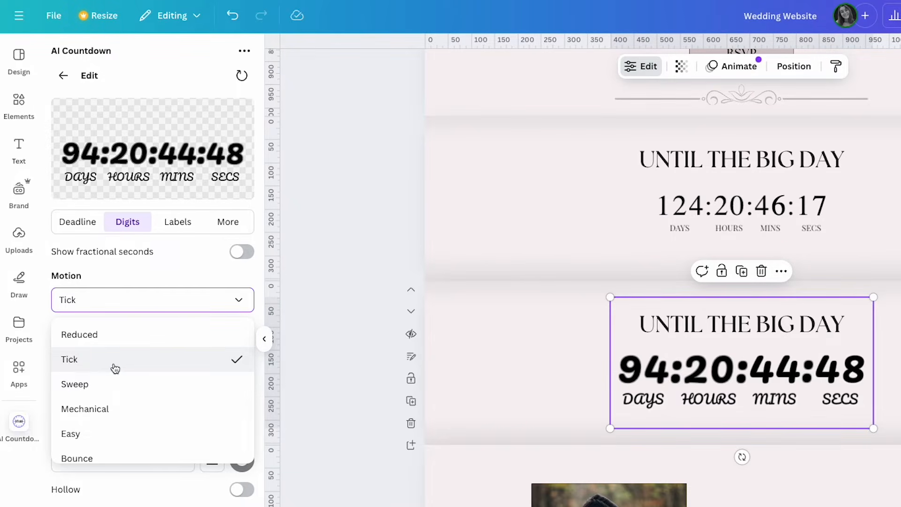
left_click(116, 383)
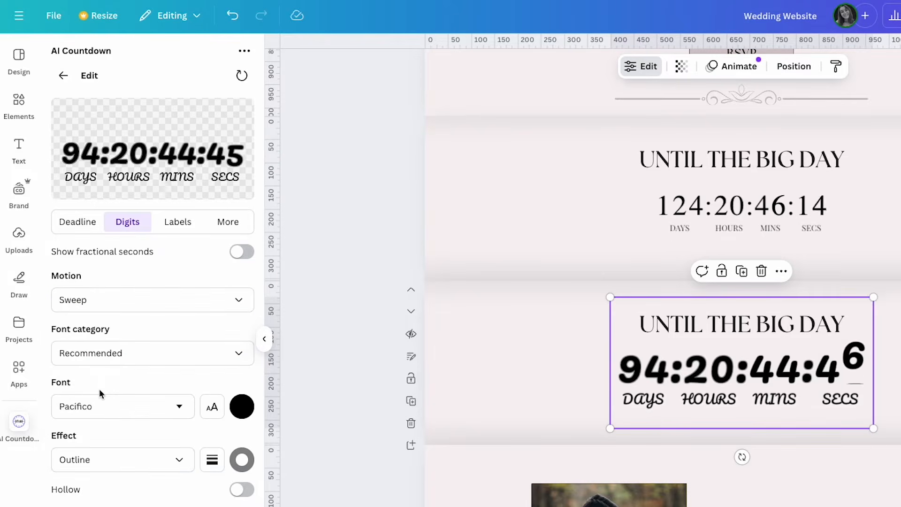
left_click(104, 306)
left_click(106, 409)
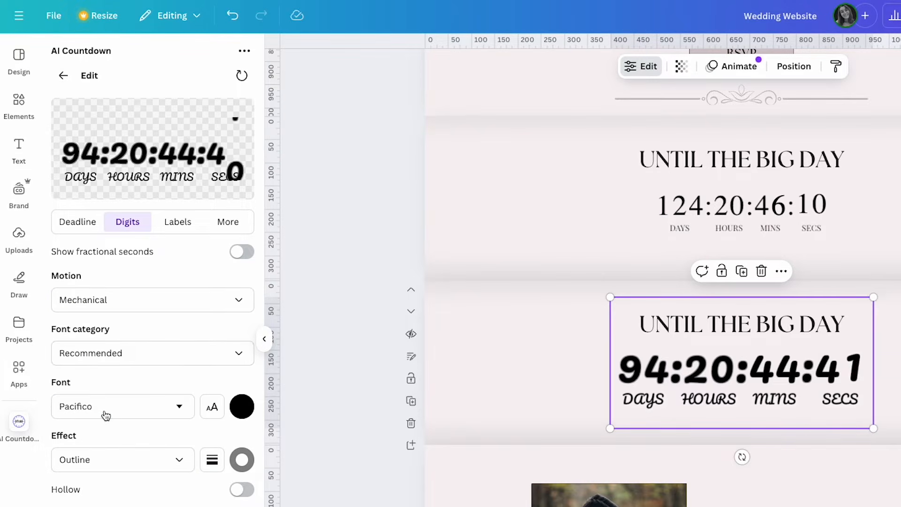
left_click(147, 299)
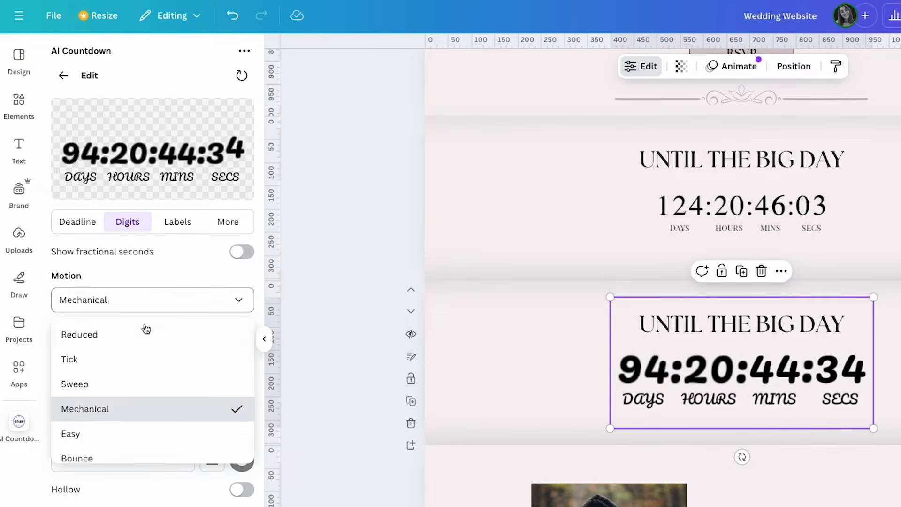
left_click(92, 427)
Change the digit font to Allura from all font categories, keeping the original size
left_click(100, 288)
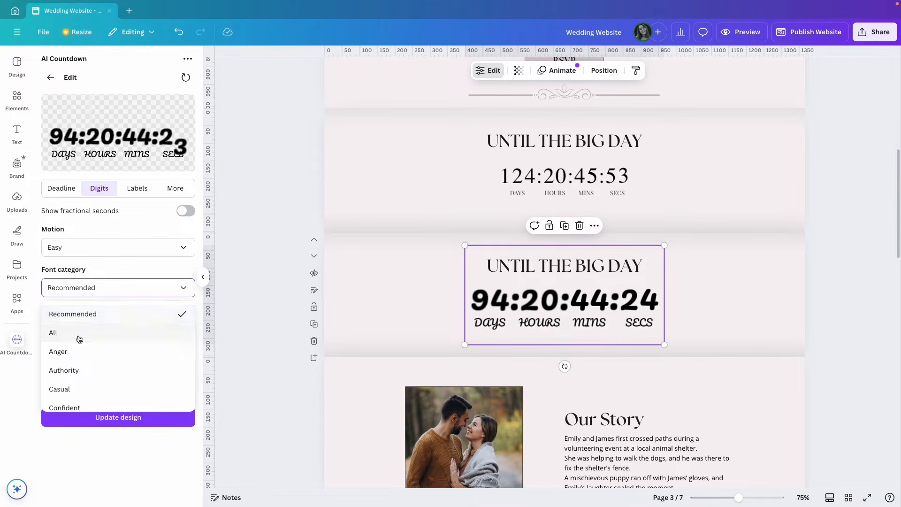
left_click(75, 332)
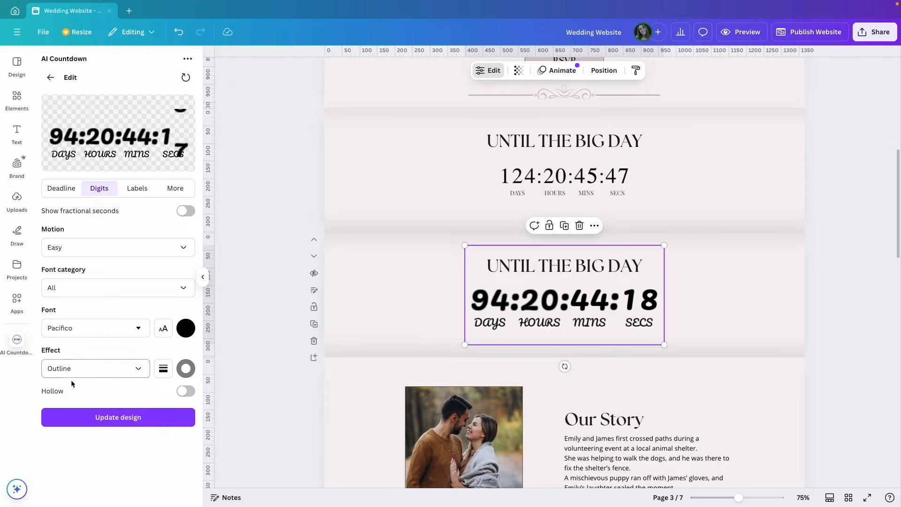
left_click(100, 336)
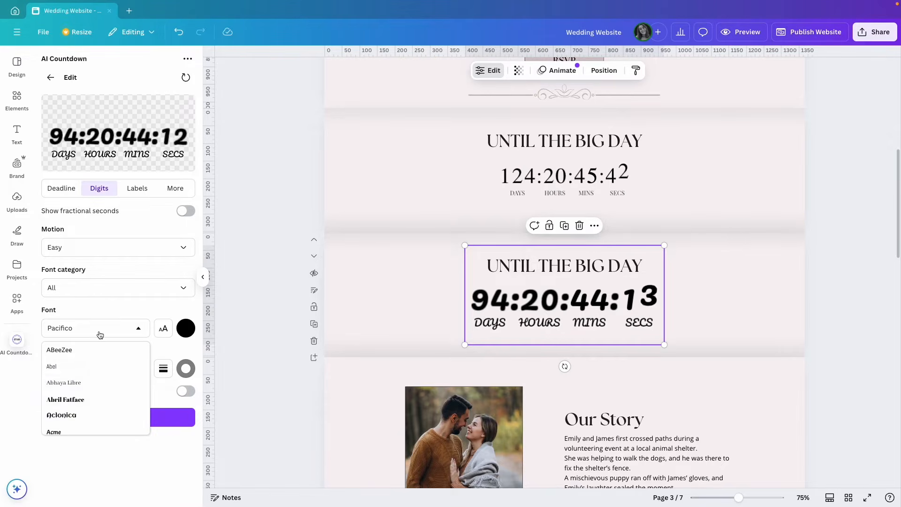
left_click(74, 368)
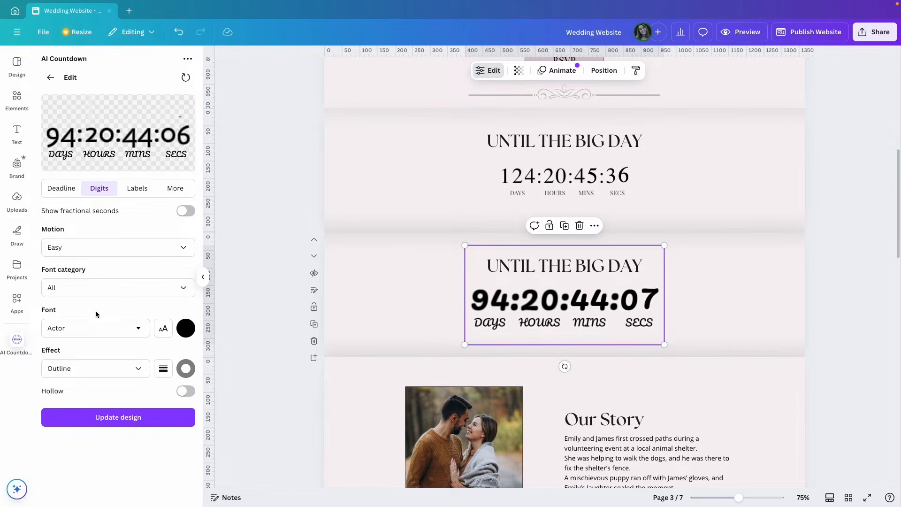
left_click(133, 328)
scroll(76, 390, "down", 3)
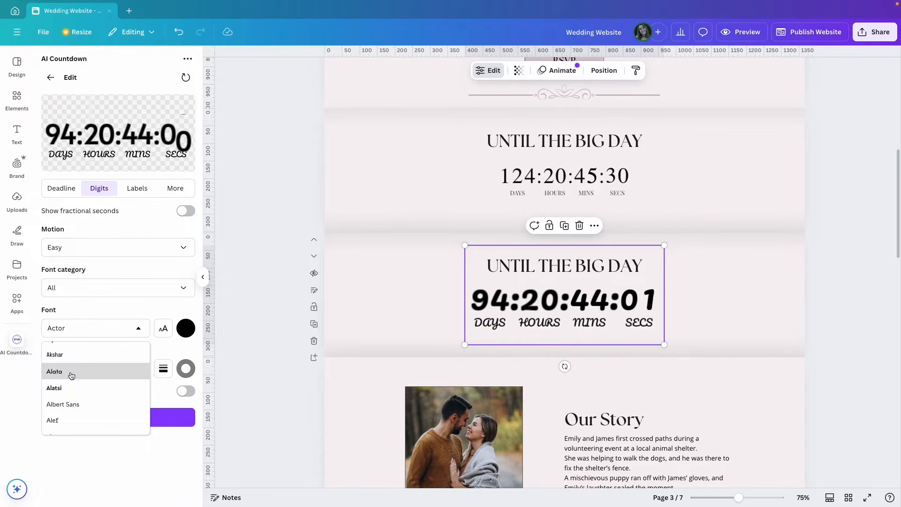
scroll(80, 382, "down", 3)
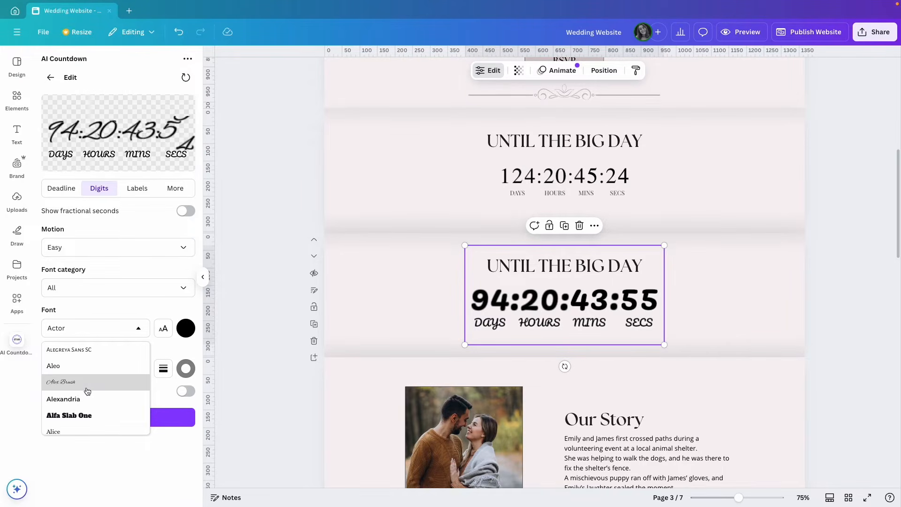
scroll(77, 388, "down", 3)
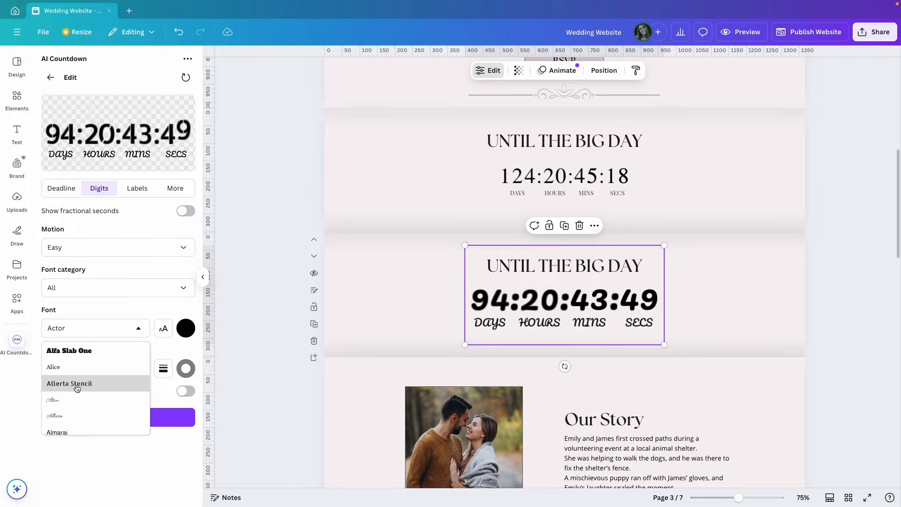
left_click(74, 416)
left_click(166, 330)
mouse_move(98, 373)
left_mouse_down()
mouse_move(112, 373)
mouse_move(99, 373)
left_mouse_up()
left_click(127, 307)
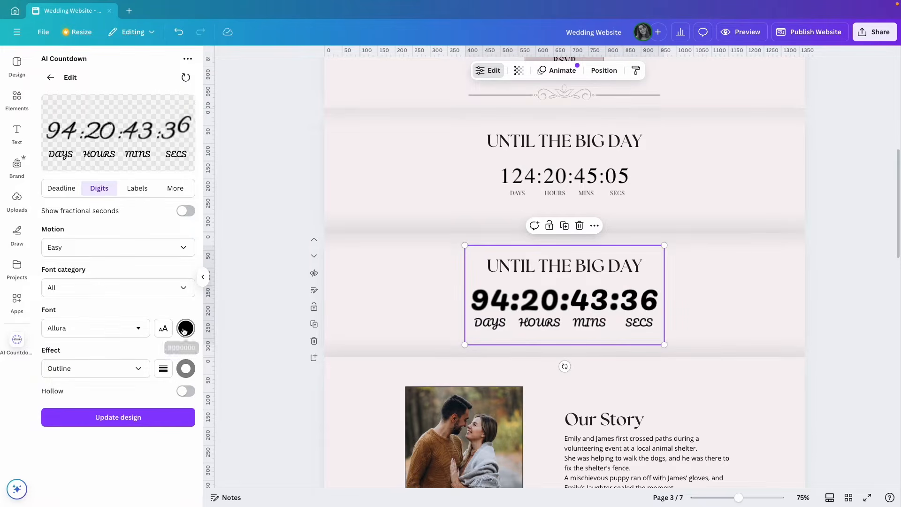
Give the digits an Emboss effect after trying Shadow and Neon
left_click(125, 372)
left_click(62, 413)
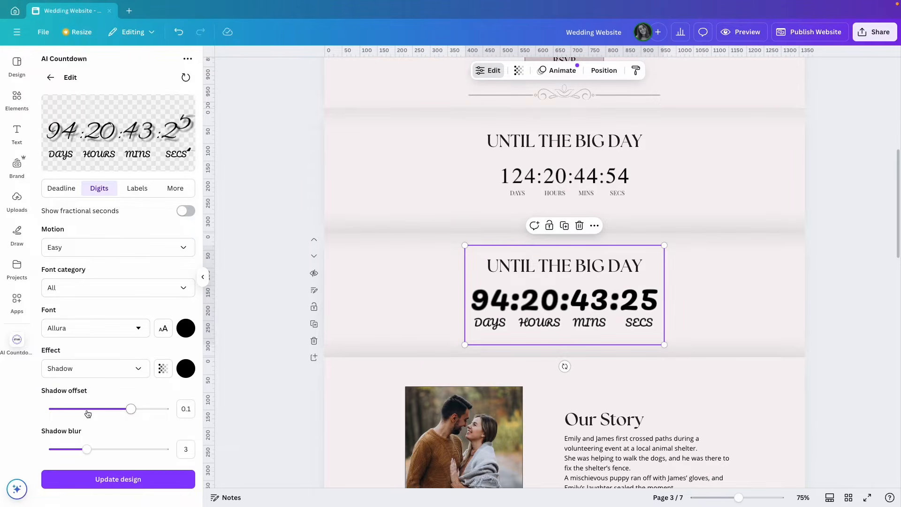
mouse_move(131, 409)
left_mouse_down()
mouse_move(114, 409)
mouse_move(122, 409)
left_mouse_up()
left_click(139, 372)
left_click(89, 447)
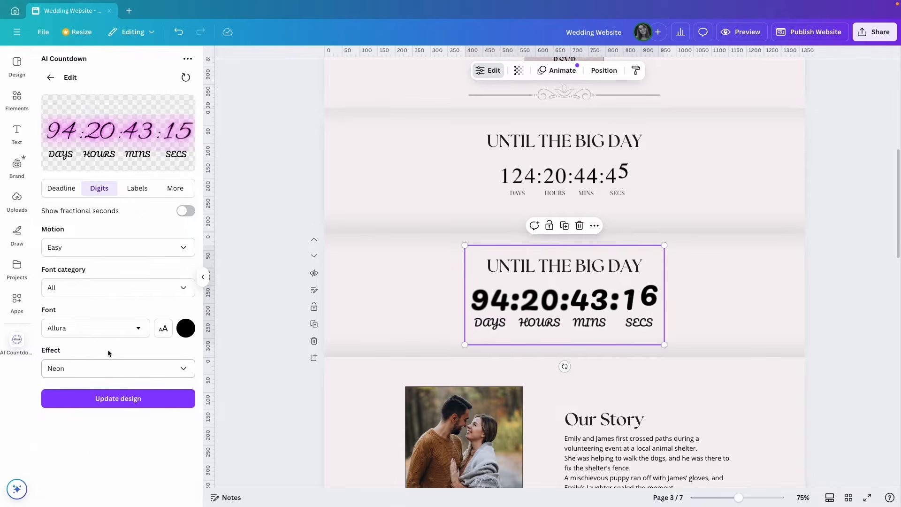
left_click(137, 368)
scroll(78, 467, "down", 1)
left_click(78, 465)
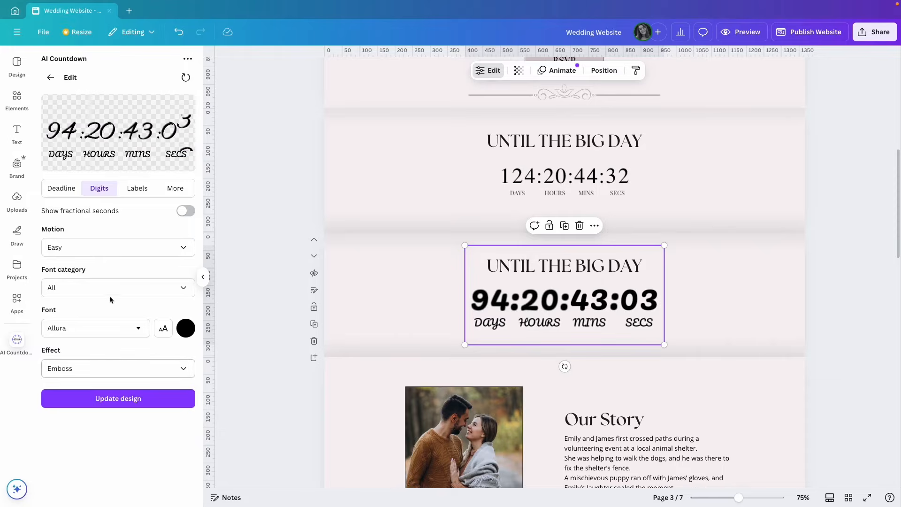
left_click(137, 191)
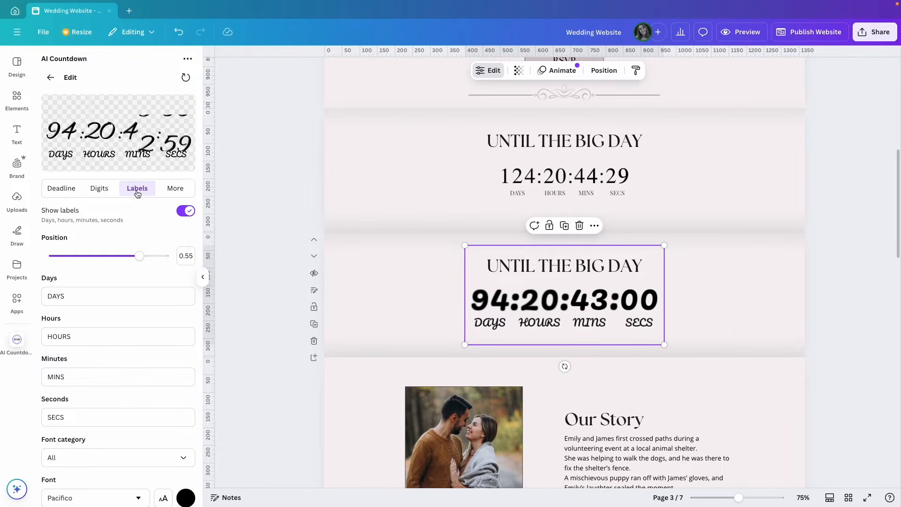
Keep the Days, Hours, Mins and Secs labels shown, closer to the digits, and apply the style
left_click(186, 211)
left_click(186, 211)
left_click_drag(140, 256, 130, 260)
scroll(147, 272, "down", 1)
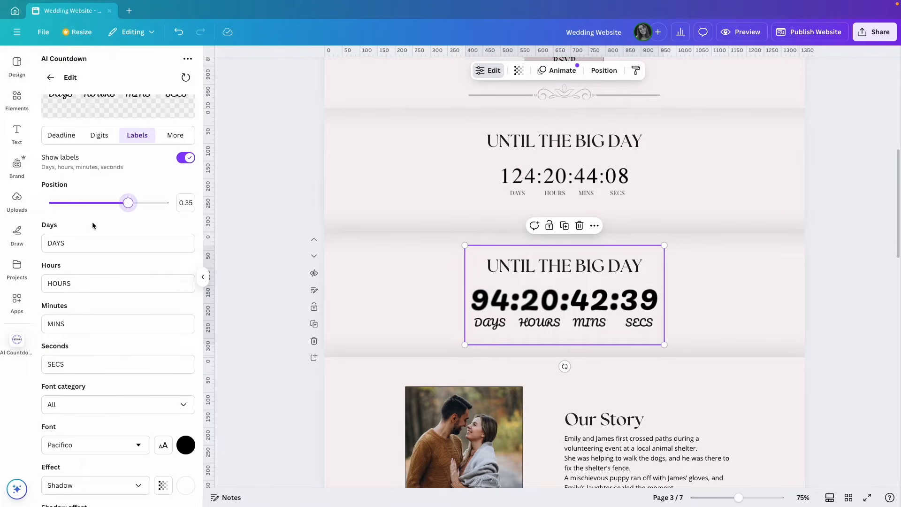
scroll(100, 317, "down", 2)
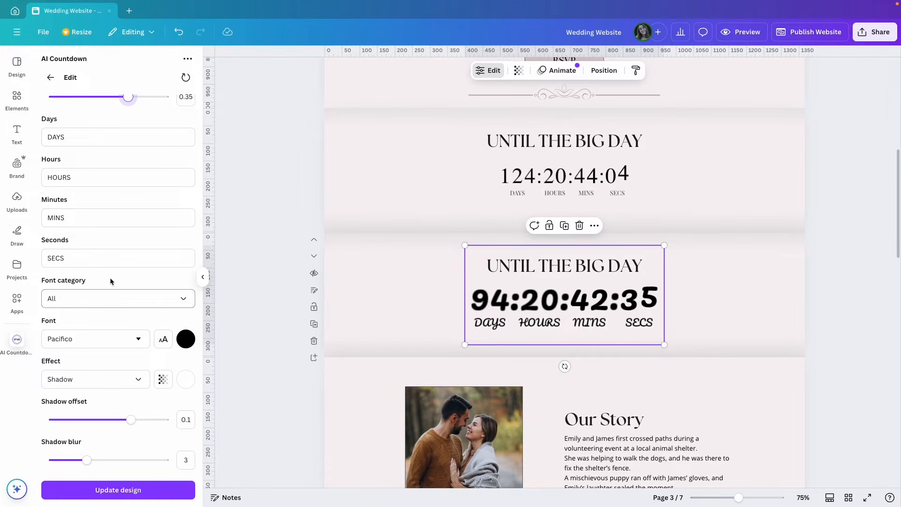
left_click(111, 490)
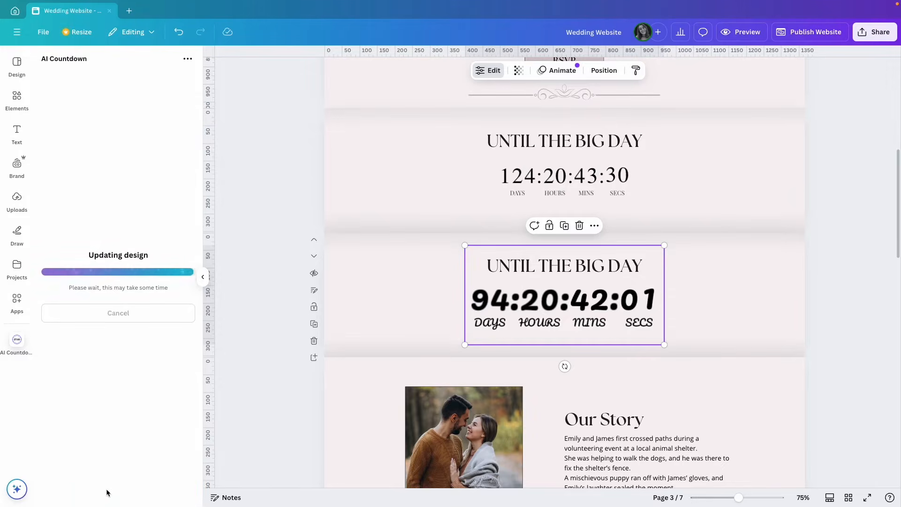
Replace the bold countdown with the cursive one centred under the heading, then preview the site
scroll(126, 306, "down", 3)
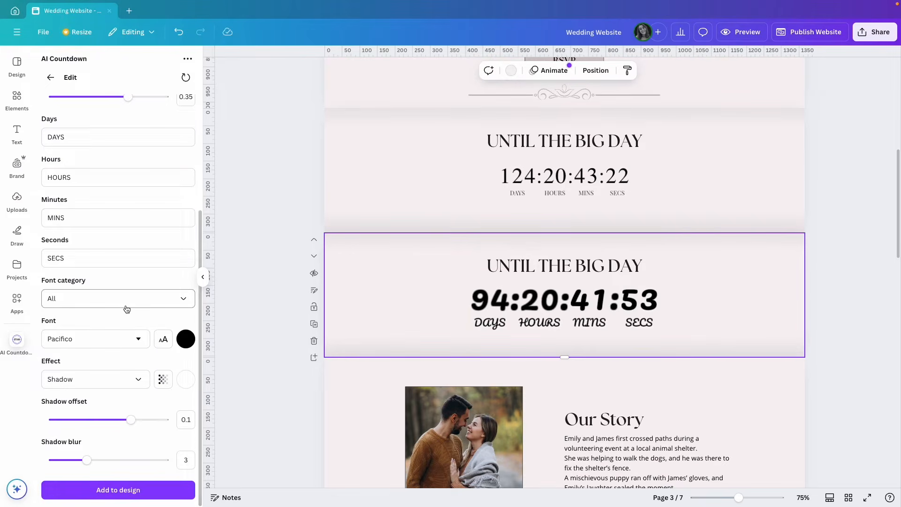
left_click(128, 490)
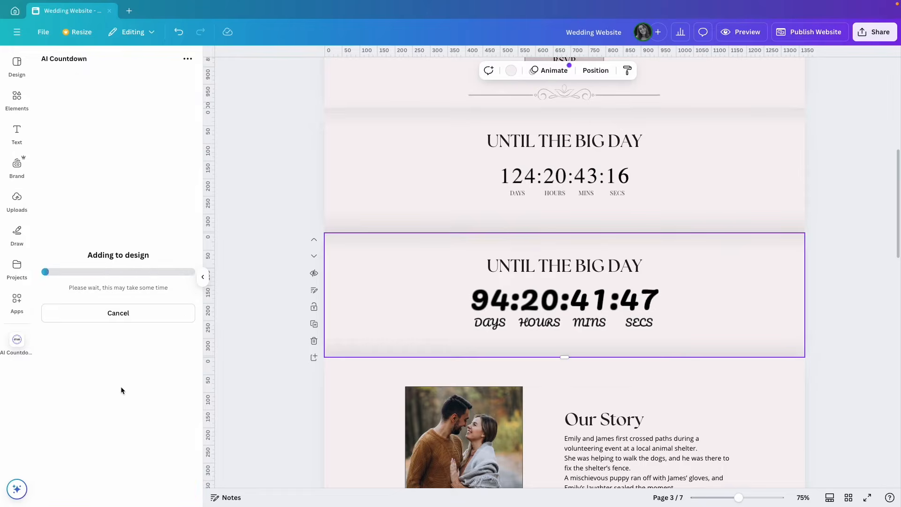
left_click_drag(541, 304, 429, 303)
key("Delete")
left_click_drag(700, 311, 530, 310)
left_click(742, 289)
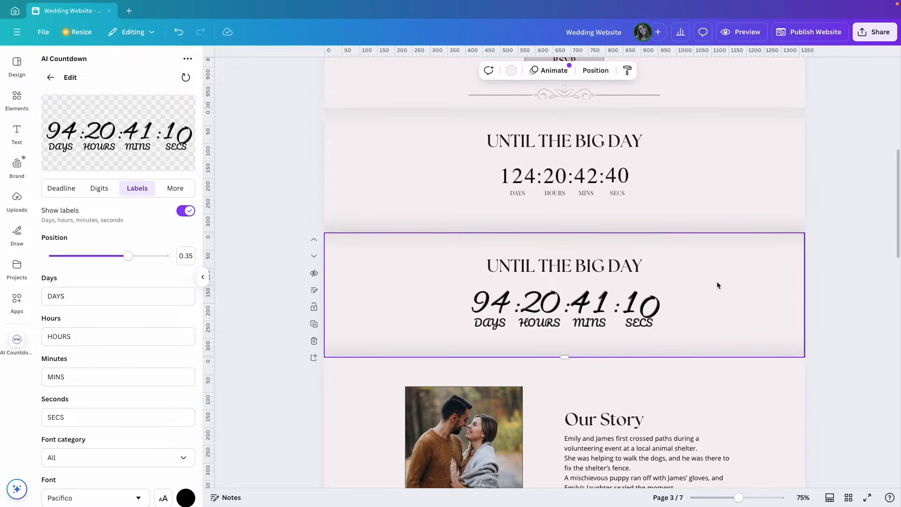
scroll(717, 285, "up", 1)
scroll(716, 285, "up", 1)
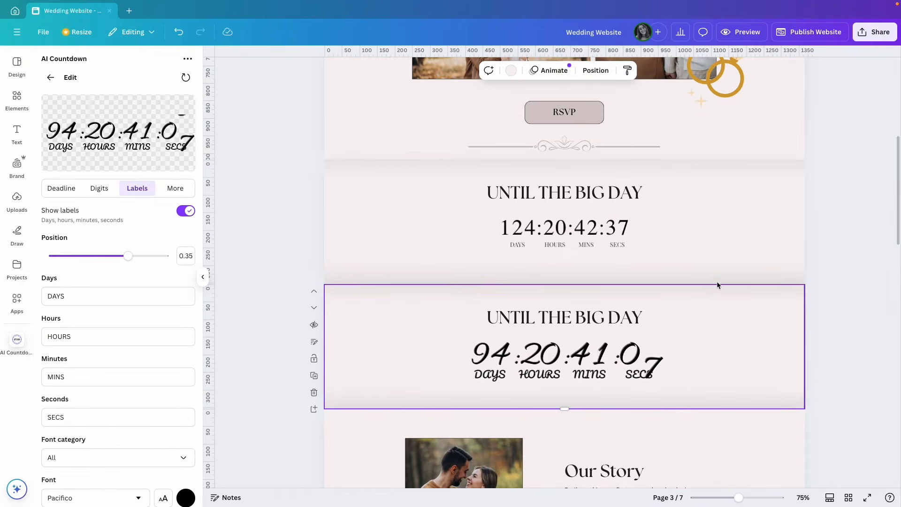
left_click(737, 37)
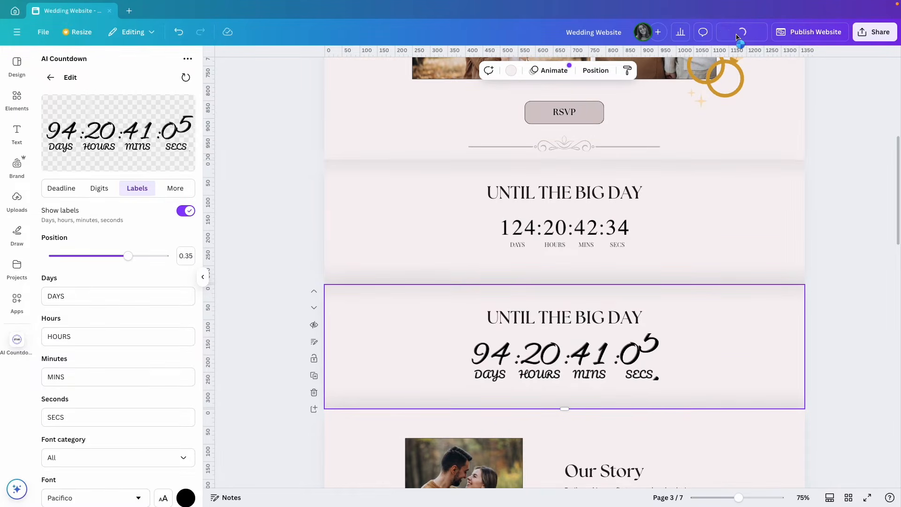
scroll(719, 219, "down", 10)
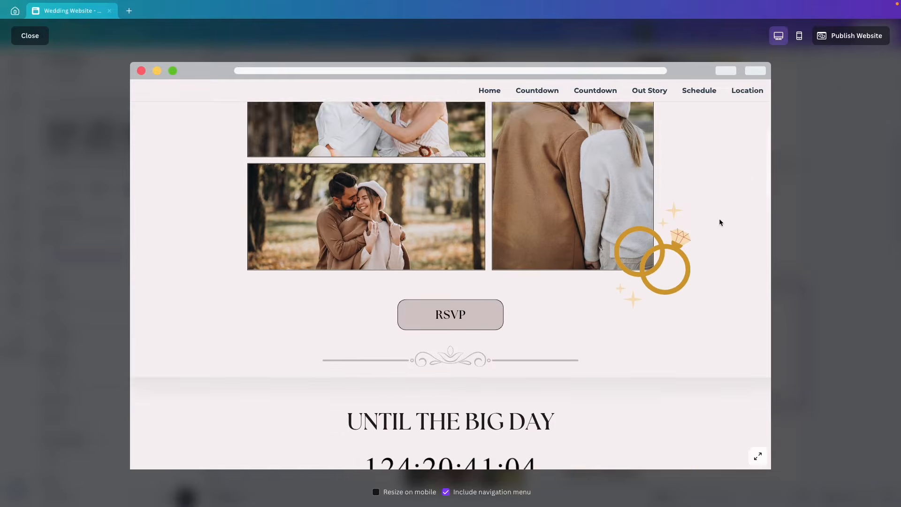
scroll(720, 222, "down", 3)
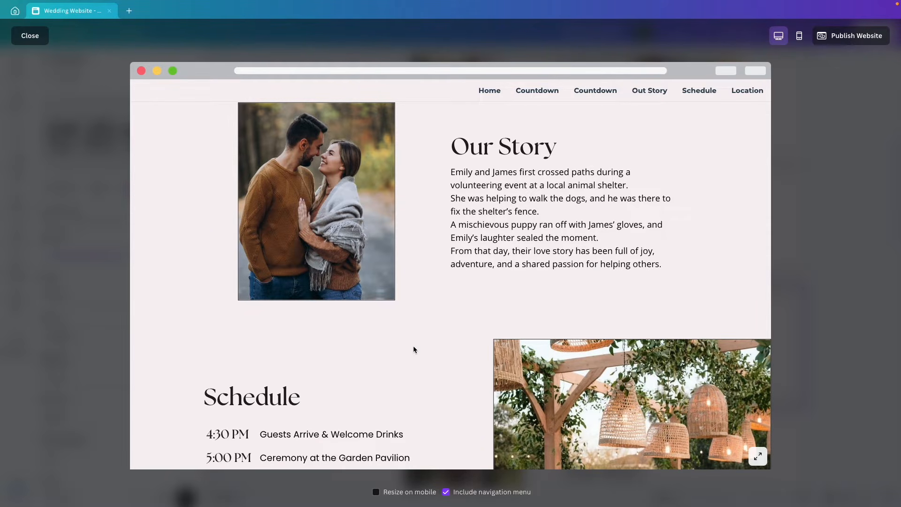
key("Escape")
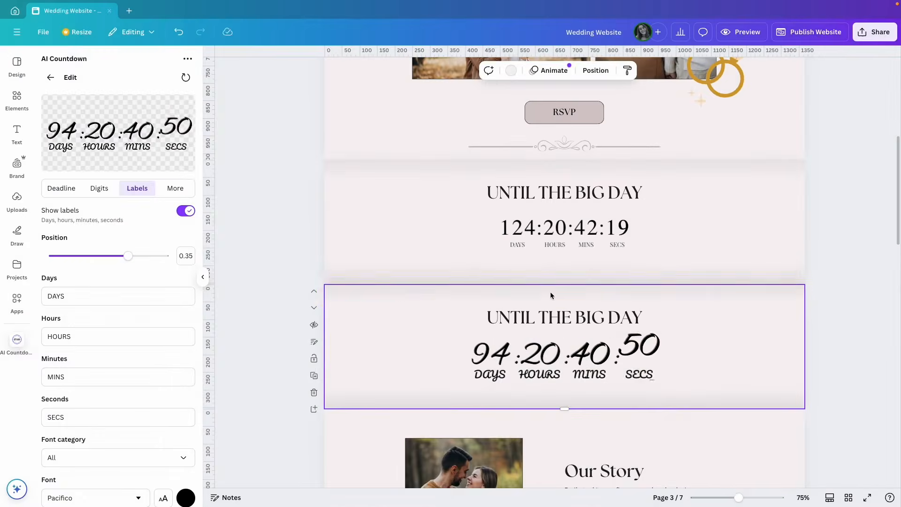
Delete the duplicate Pacifico countdown page and check the remaining countdown section in Preview
left_click(314, 393)
scroll(716, 256, "up", 1)
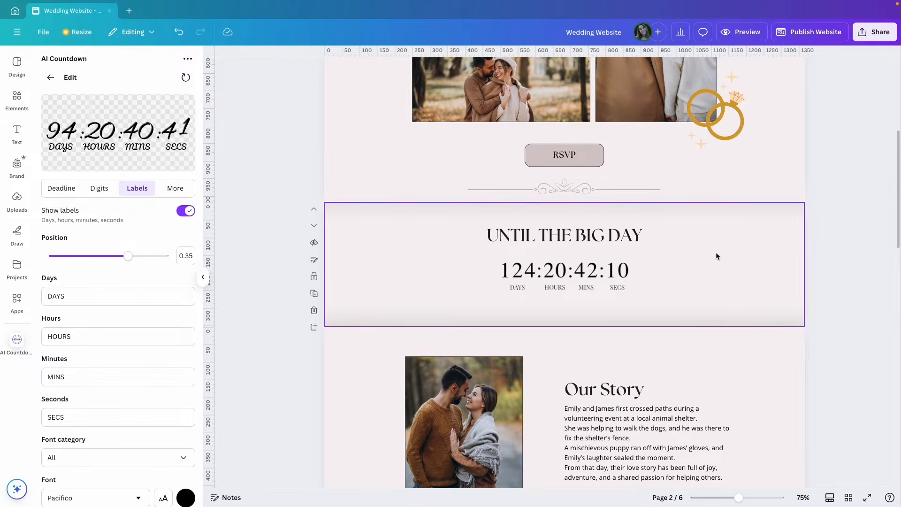
left_click(685, 317)
key("Delete")
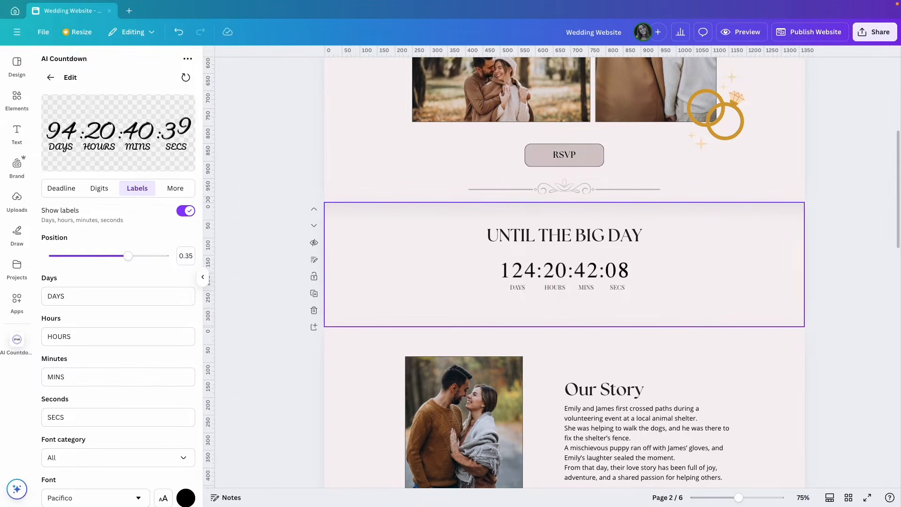
left_click(715, 287)
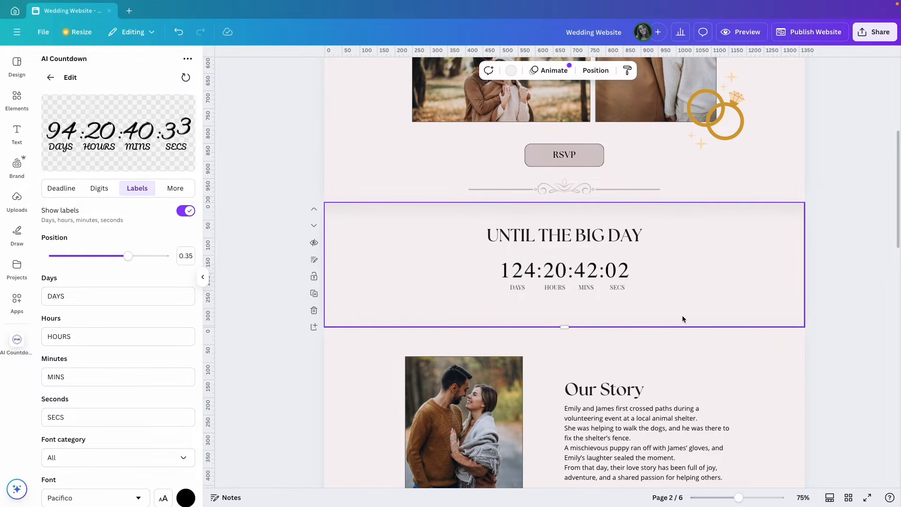
left_click(741, 34)
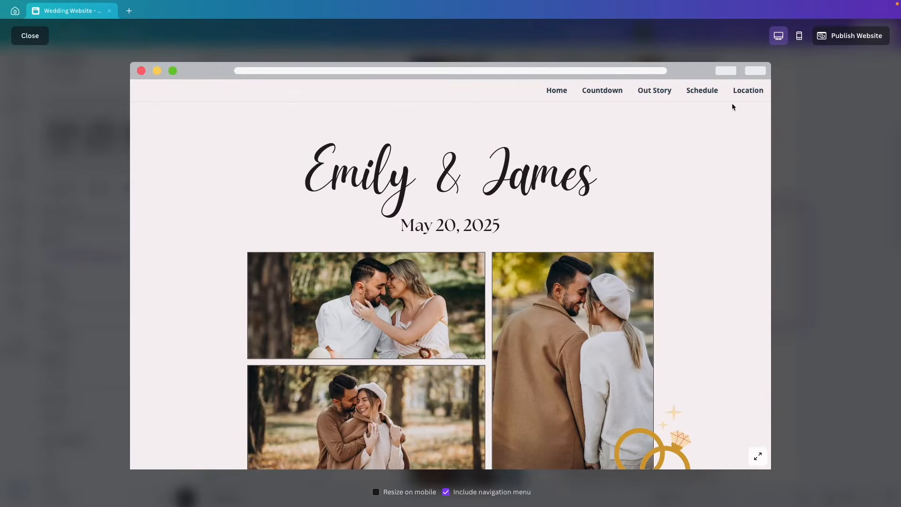
scroll(712, 227, "down", 4)
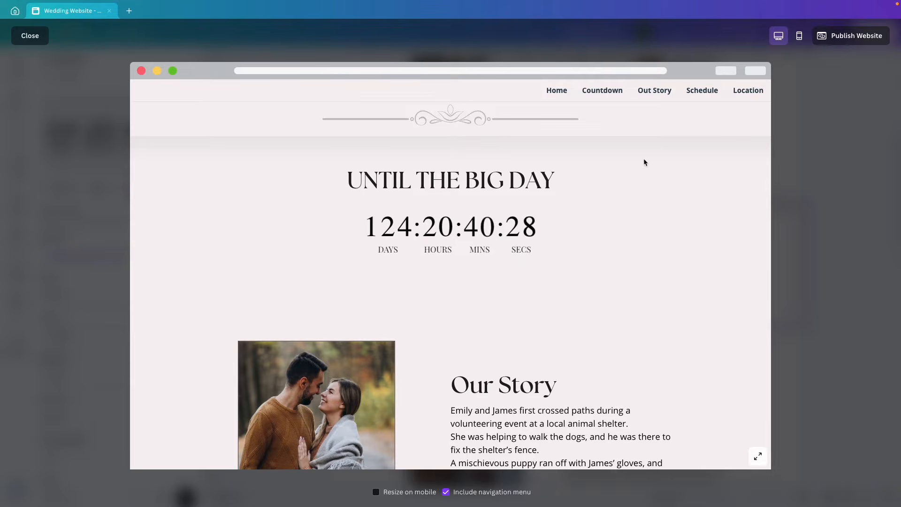
key("Escape")
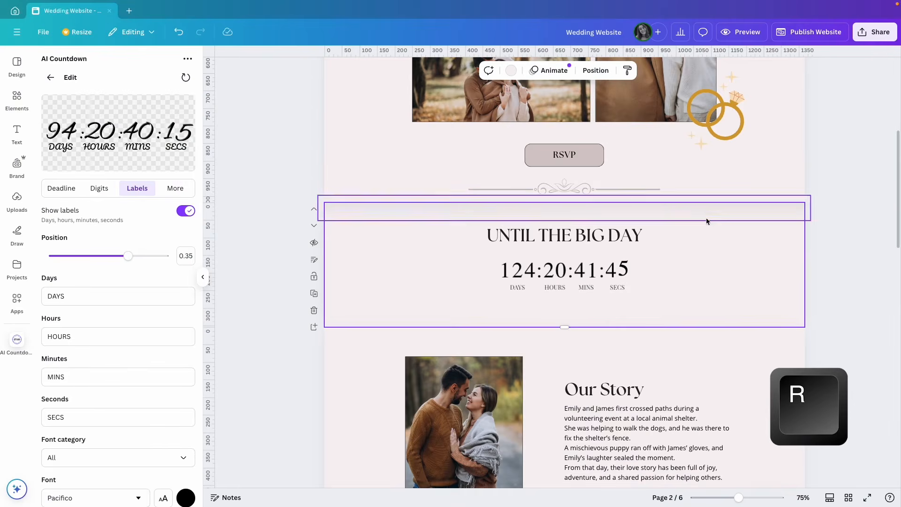
Draw a full-width rectangle bar under the countdown and give it a black custom fill
key("r")
left_click_drag(565, 270, 812, 311)
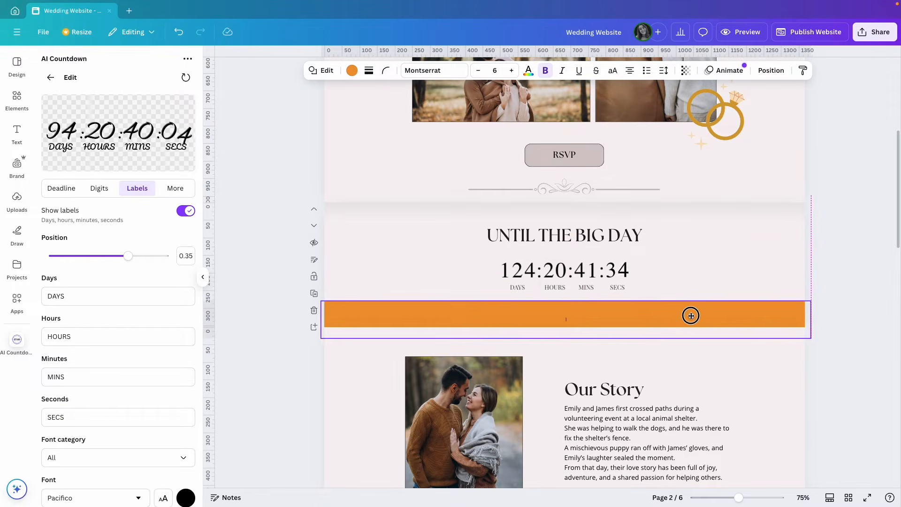
left_click(352, 71)
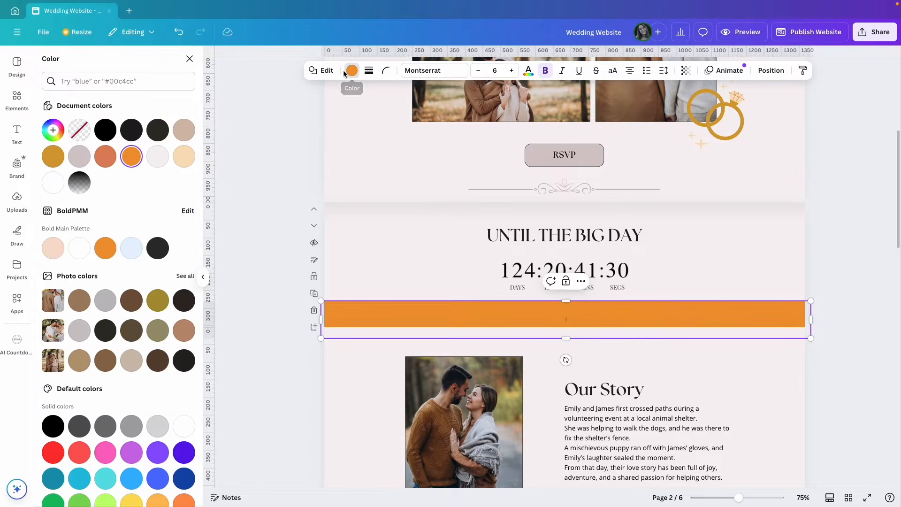
left_click(59, 132)
left_click_drag(69, 207, 47, 230)
Change the bar's fill to a vertical gradient running from transparent at the top to black
left_click(149, 158)
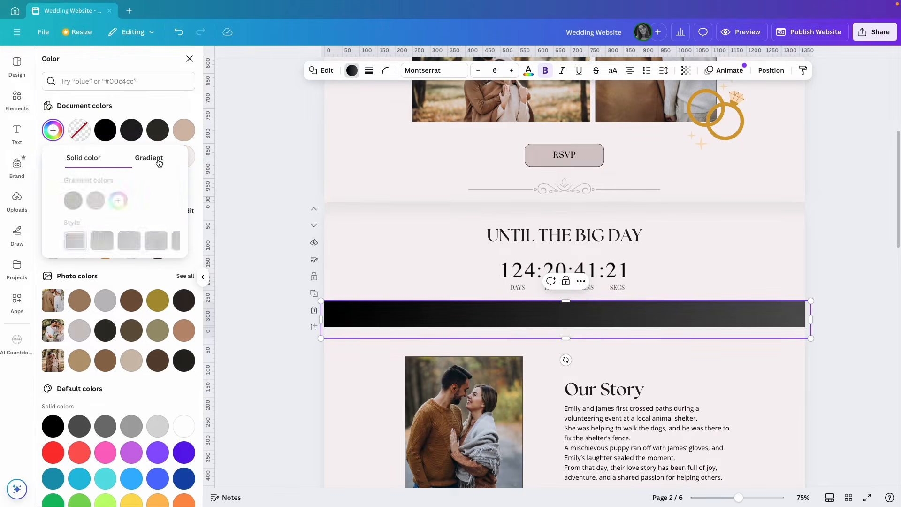
left_click(84, 201)
left_click_drag(83, 258, 73, 277)
left_click_drag(205, 293, 85, 289)
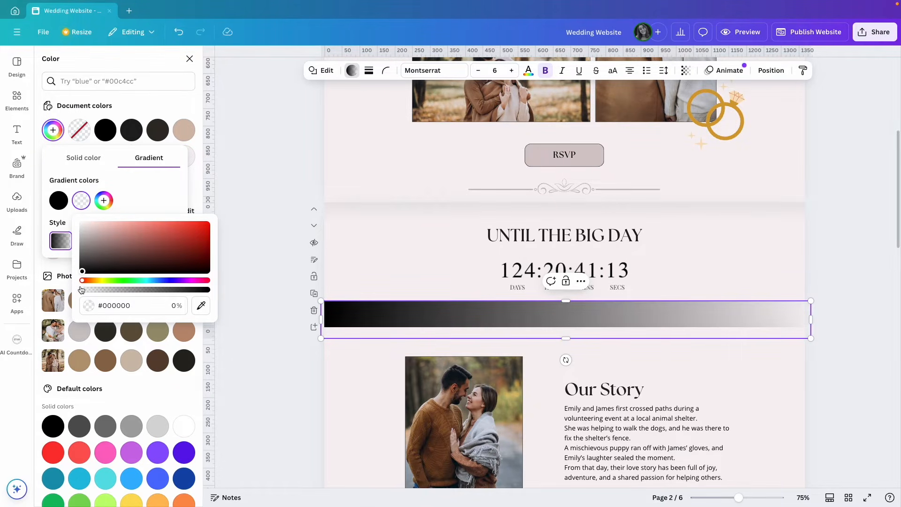
left_click(142, 193)
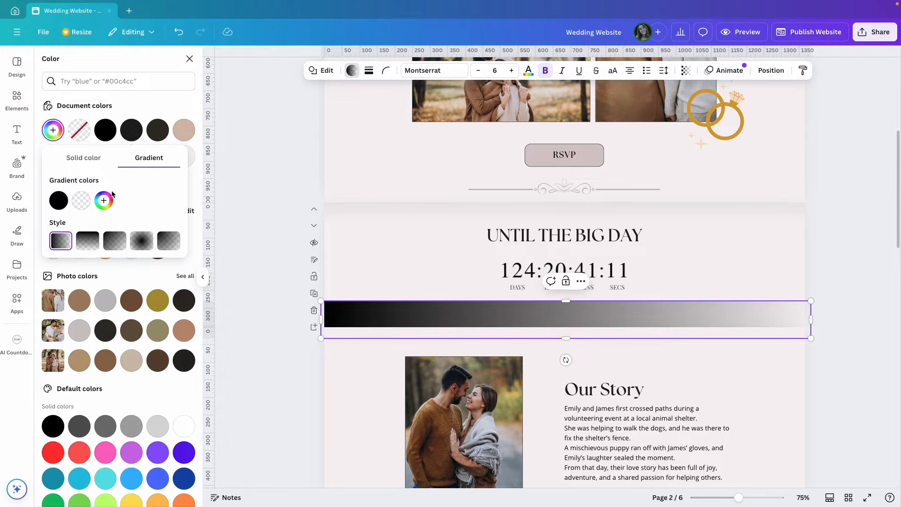
left_click_drag(80, 200, 57, 205)
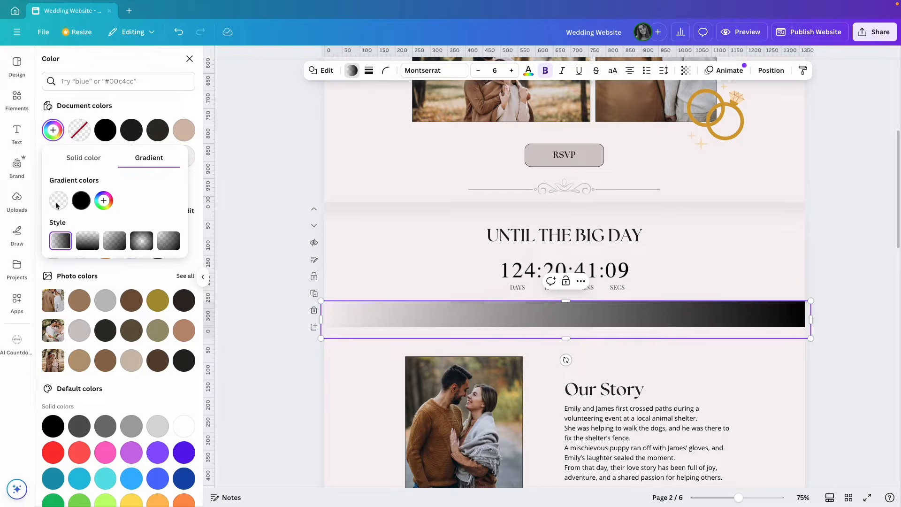
left_click(89, 243)
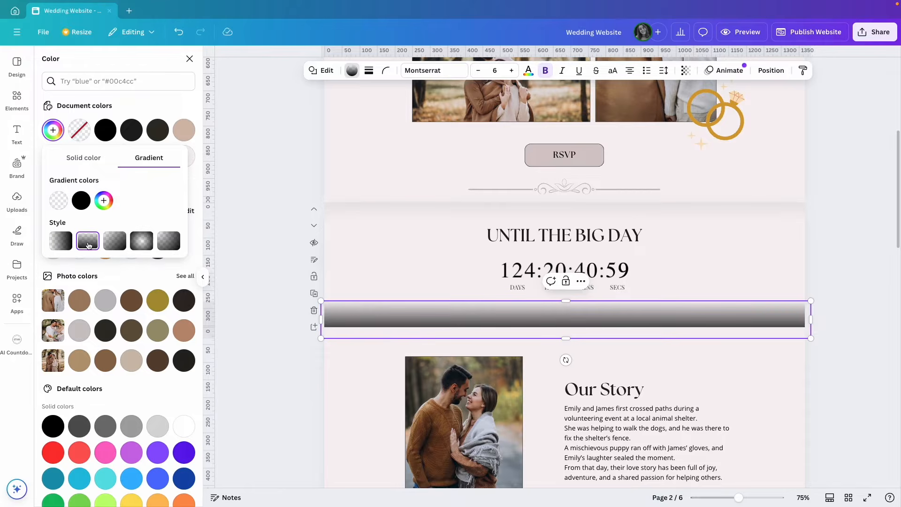
left_click(195, 195)
left_click(417, 261)
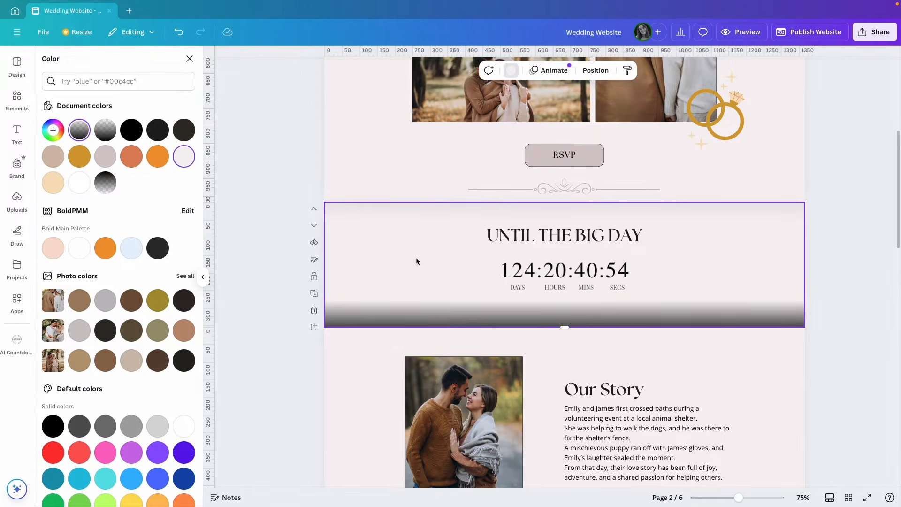
Fade the gradient bar to about 7 transparency, then bring up the Elements library
left_click(428, 318)
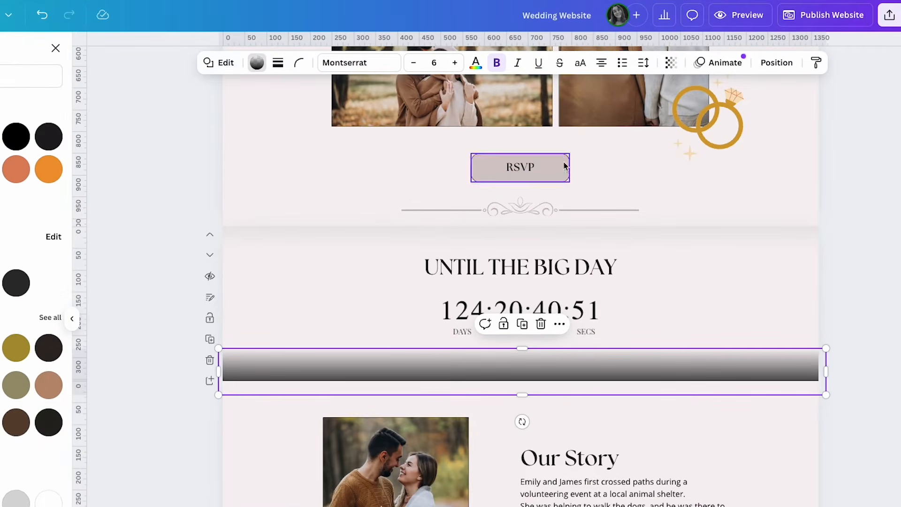
left_click(676, 66)
left_click_drag(698, 110, 616, 111)
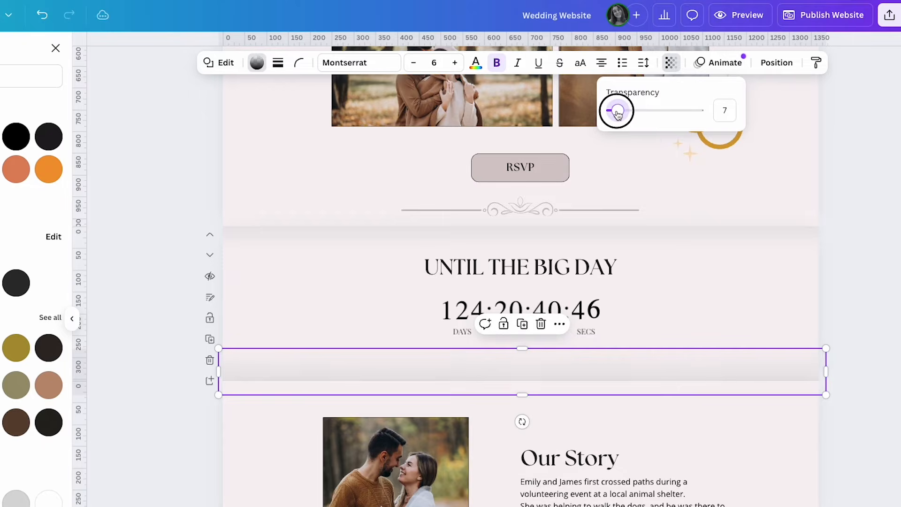
left_click(691, 247)
left_click(671, 62)
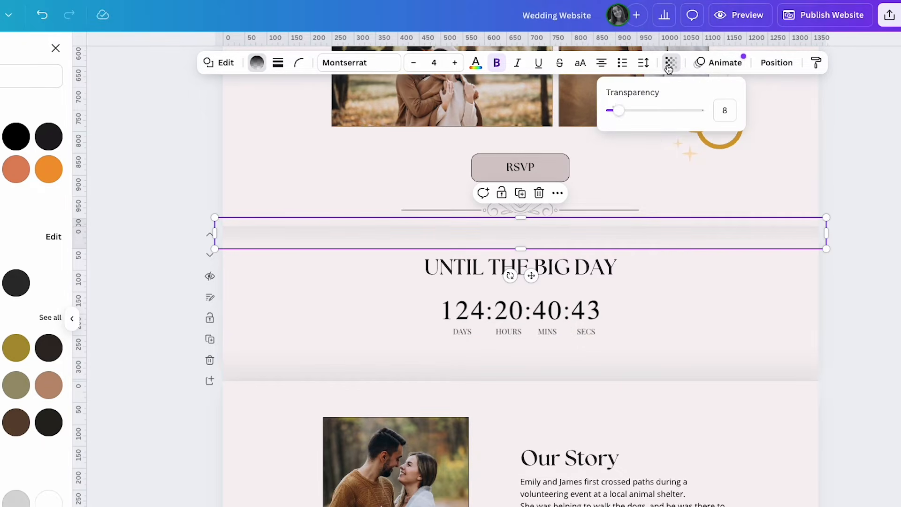
left_click(706, 343)
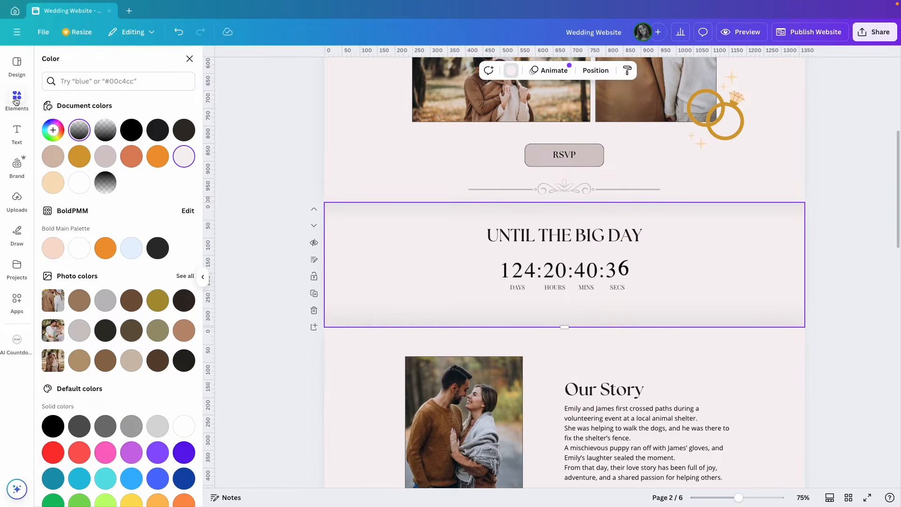
left_click(16, 99)
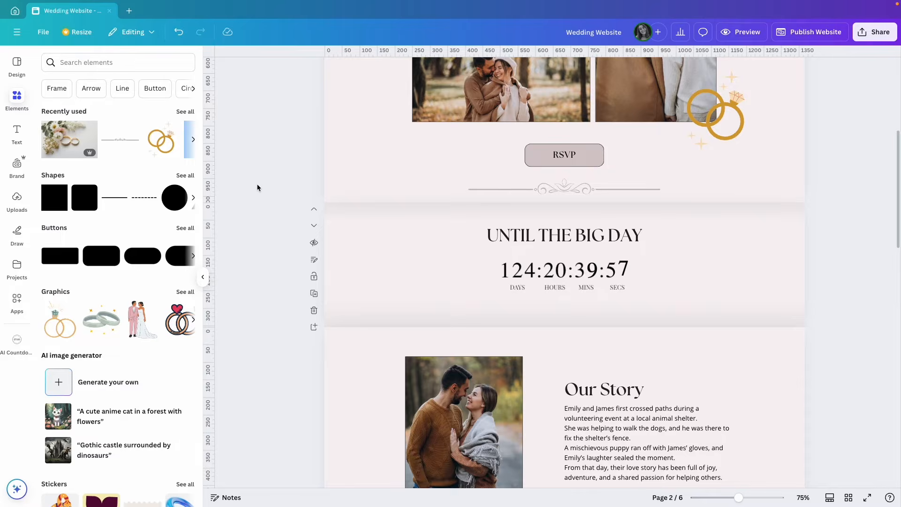
Scroll down past Schedule to page 5, the Getting there page with its map and venue address
scroll(259, 197, "down", 8)
scroll(258, 203, "down", 6)
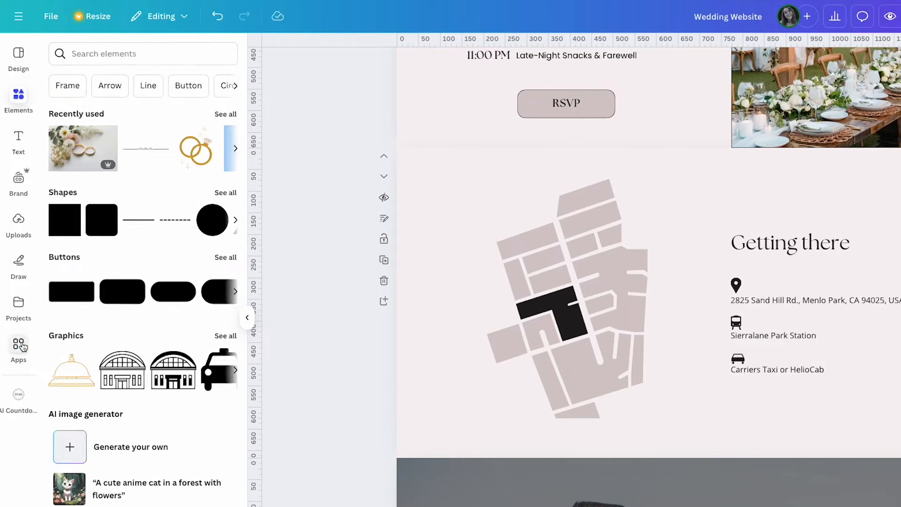
Search the apps for 'maps' and open the Google Maps app
left_click(17, 298)
double_click(121, 57)
type("maps")
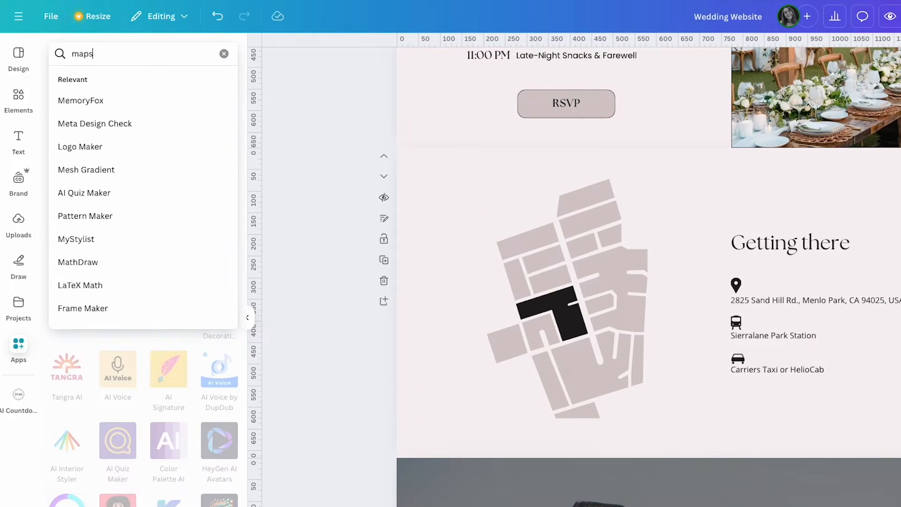
key("Return")
left_click(170, 100)
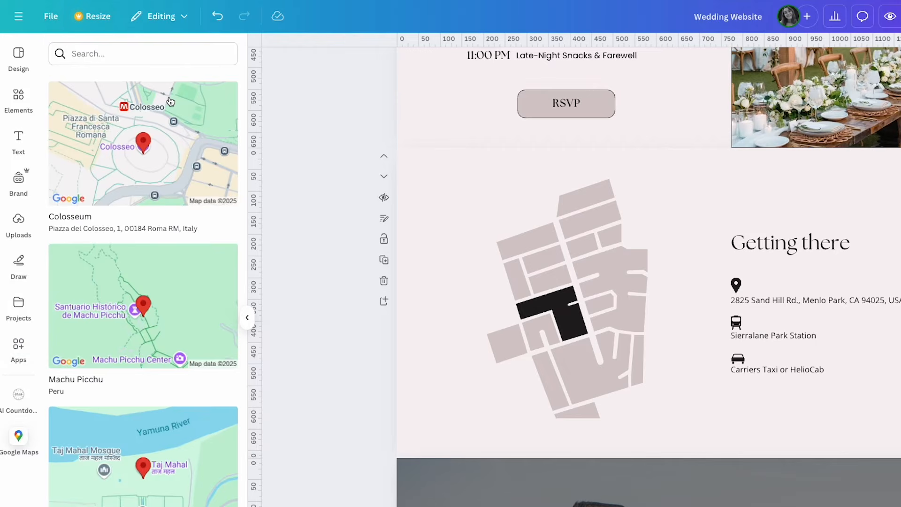
Search Google Maps for the venue address copied from the page and insert the map
scroll(155, 213, "down", 8)
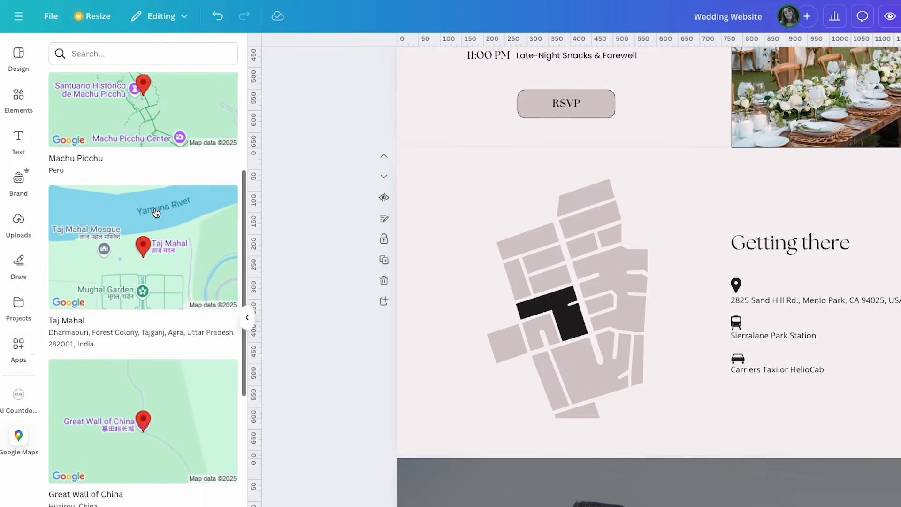
scroll(156, 213, "up", 8)
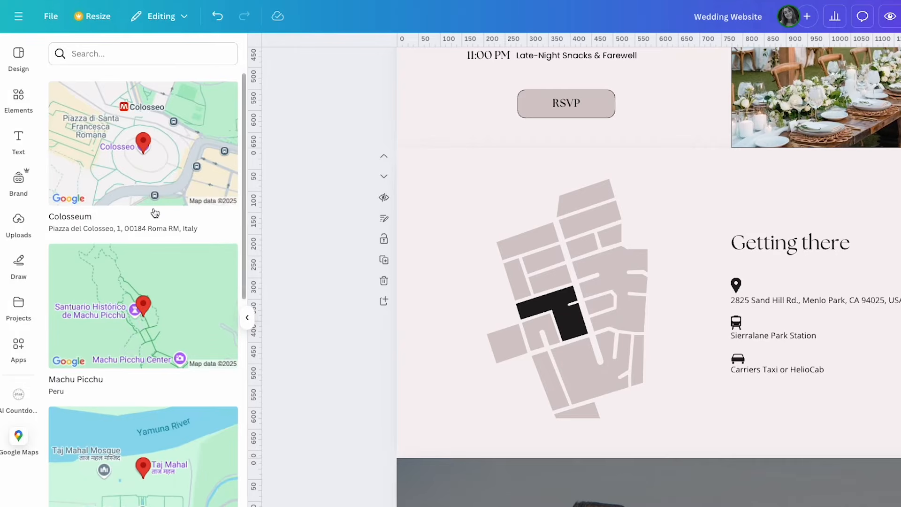
double_click(782, 304)
key("ctrl+c")
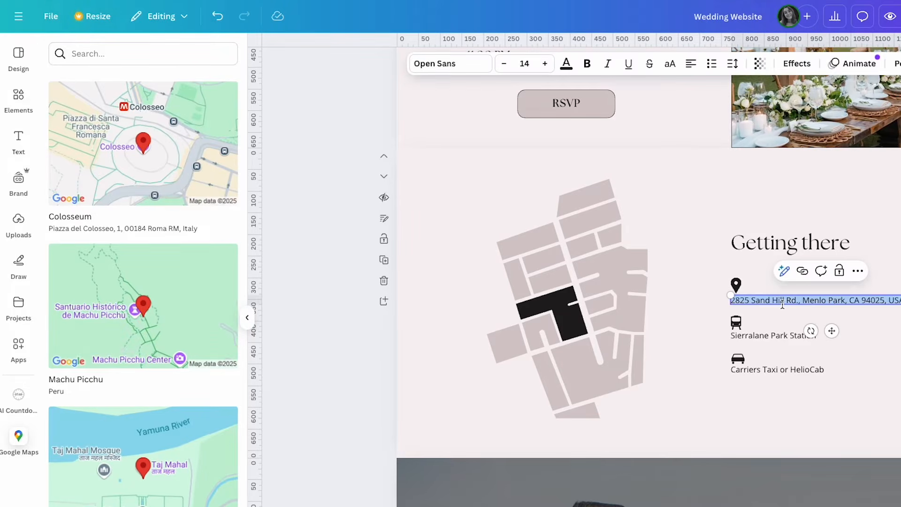
left_click(137, 54)
key("ctrl+v")
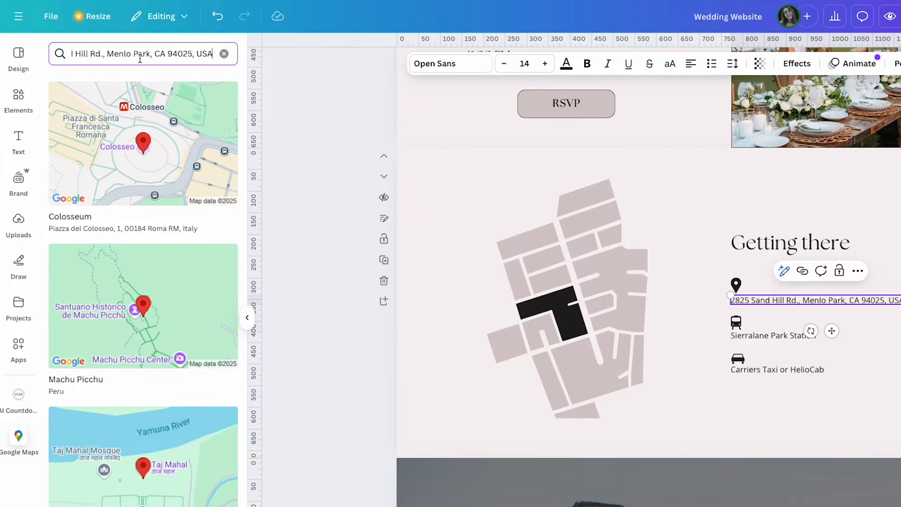
key("Return")
left_click(126, 132)
Enlarge the map and position it beside the Getting there text
left_click_drag(657, 302, 506, 305)
left_click_drag(608, 350, 687, 407)
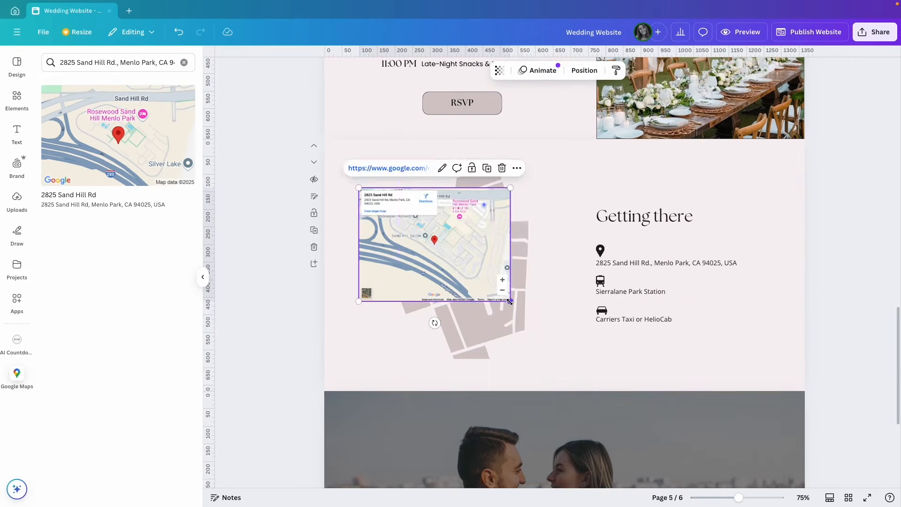
left_click_drag(504, 305, 497, 295)
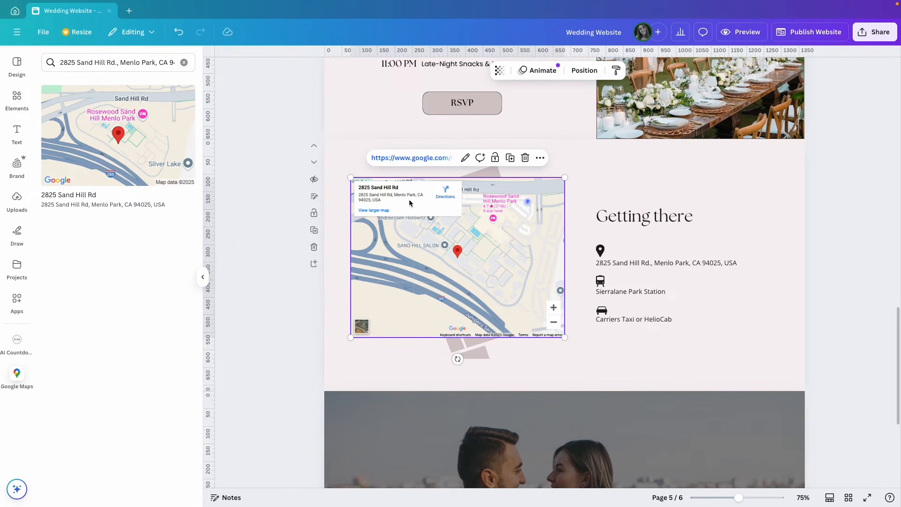
left_click(751, 31)
Zoom and pan the embedded map in the preview, then close the preview and delete the map
scroll(625, 281, "down", 15)
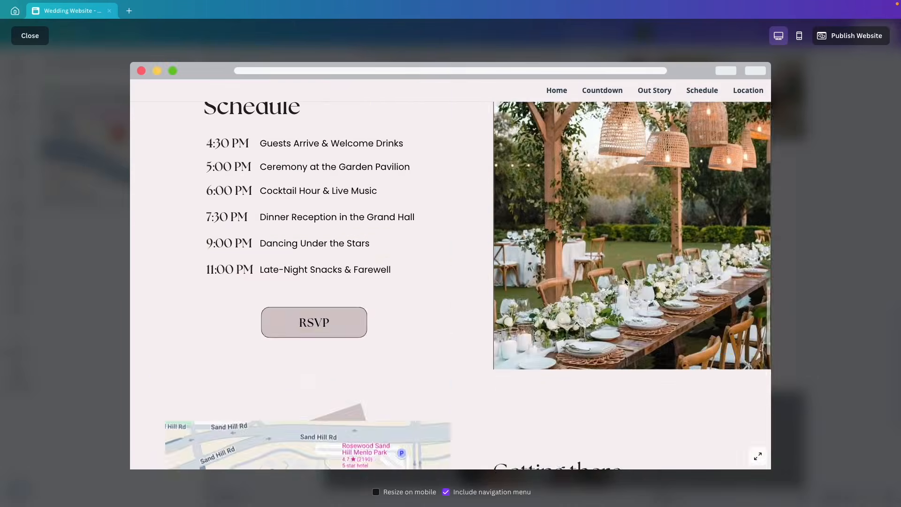
scroll(563, 277, "up", 1)
left_click(436, 308)
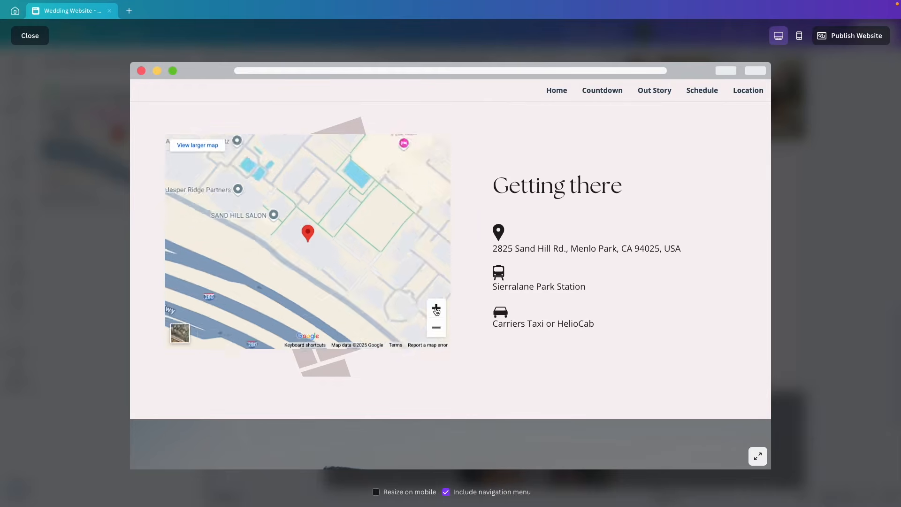
left_click(436, 308)
left_click(436, 327)
left_click(435, 327)
left_click(436, 327)
mouse_move(396, 237)
left_mouse_down()
mouse_move(271, 282)
mouse_move(401, 247)
left_mouse_up()
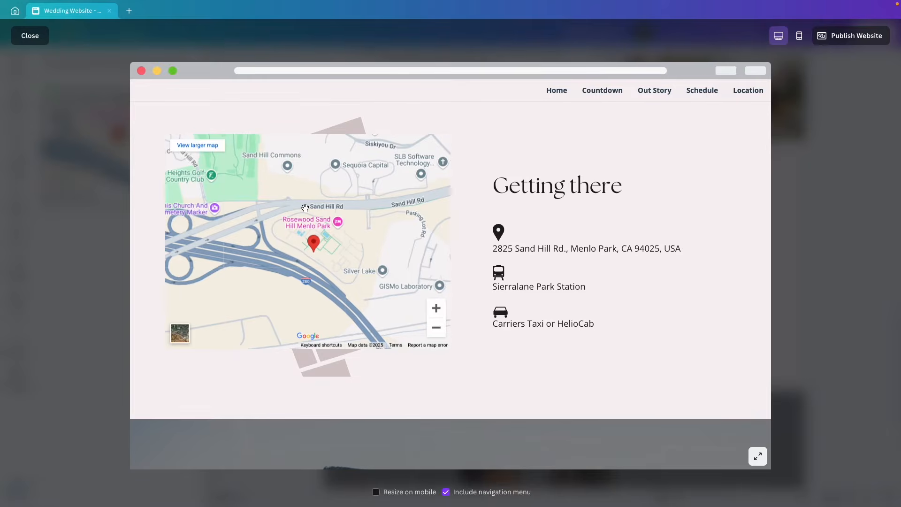
left_click(27, 37)
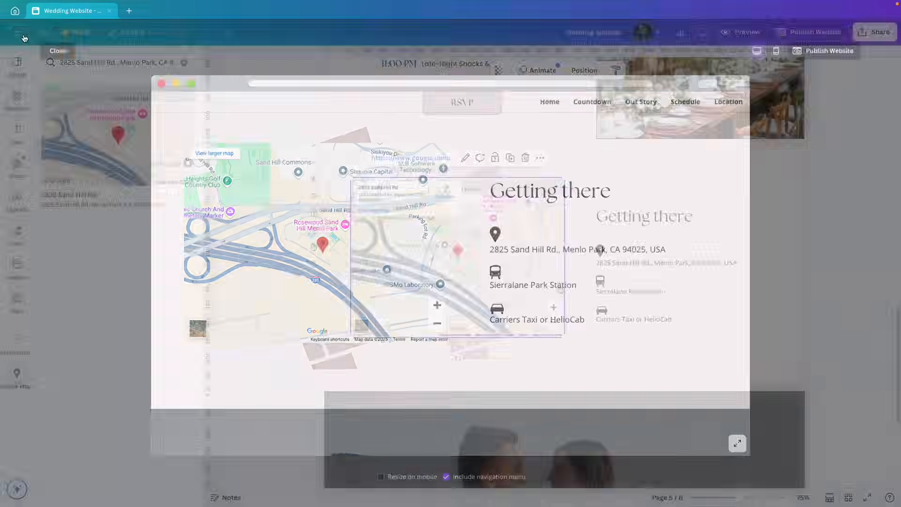
key("Delete")
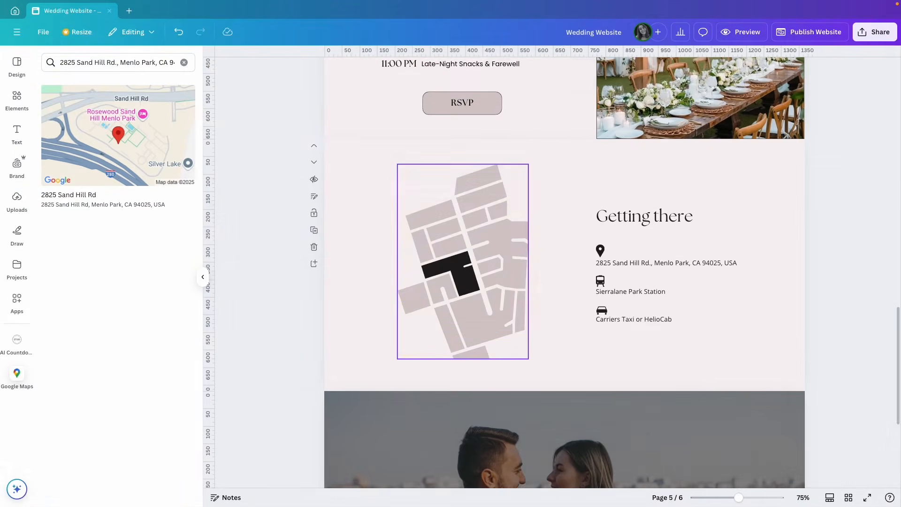
Move down to the final See you there page and select the couple photo
left_click(568, 260)
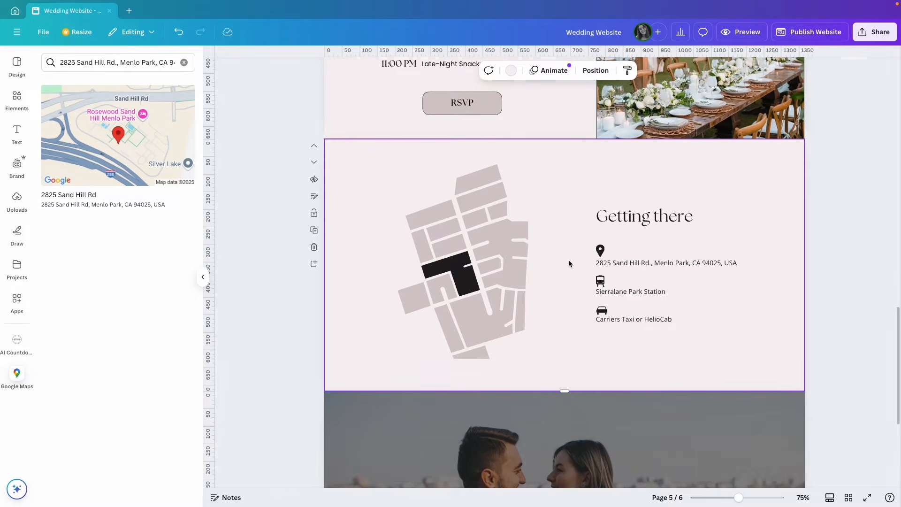
scroll(567, 259, "down", 5)
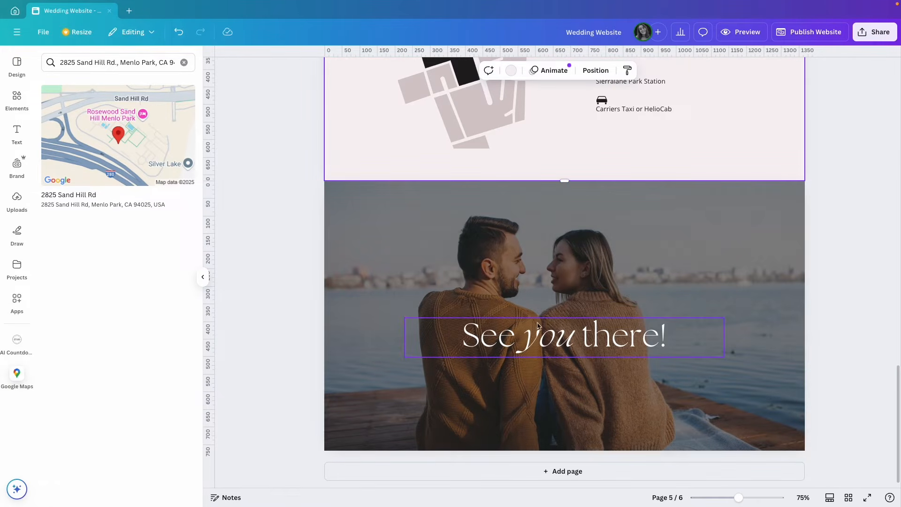
left_click(648, 262)
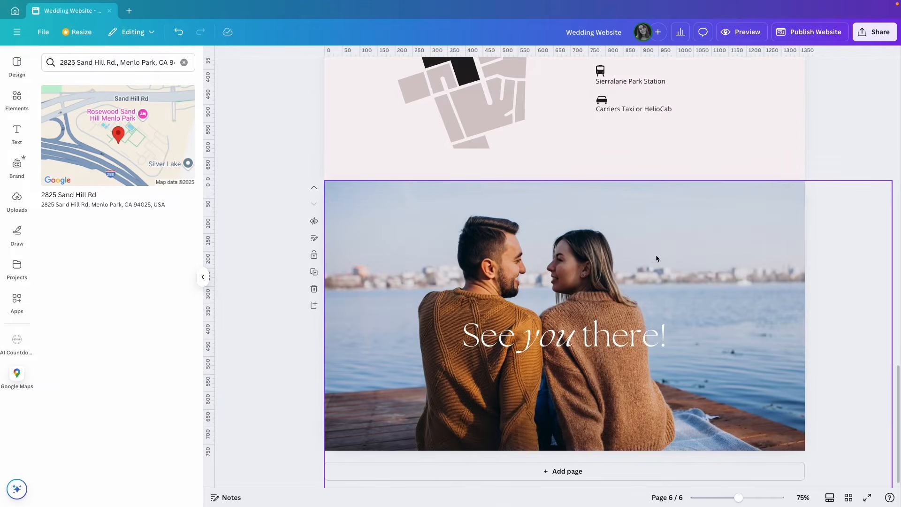
left_click(603, 249)
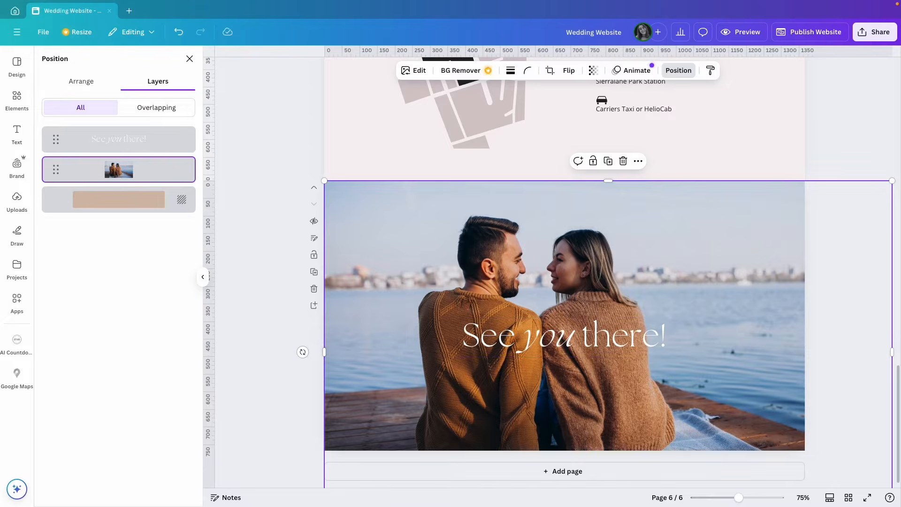
Cover the couple photo with a black rectangle at about 31 transparency
key("r")
left_click_drag(593, 303, 374, 204)
left_click_drag(388, 259, 820, 461)
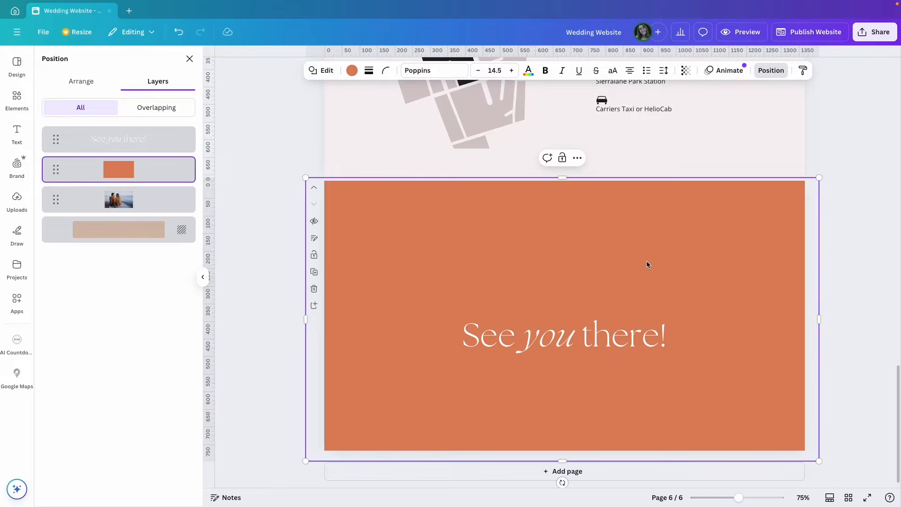
left_click(352, 70)
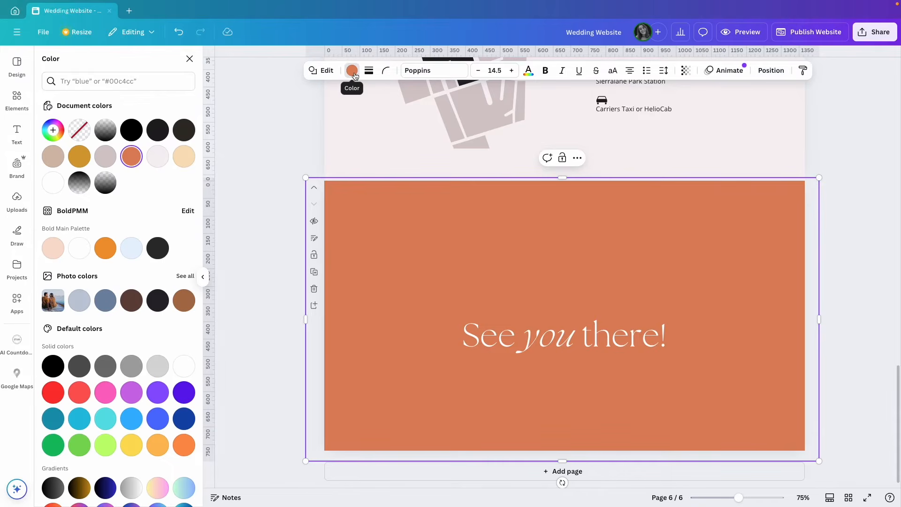
left_click(131, 130)
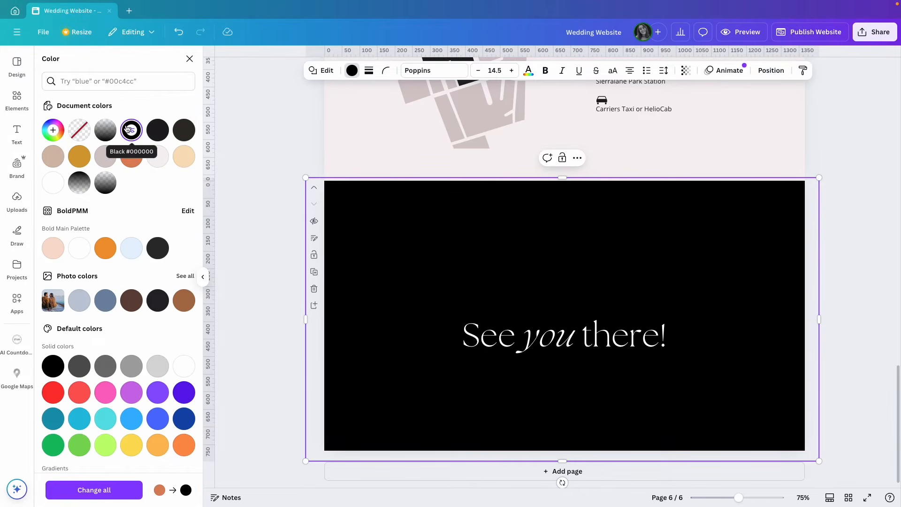
left_click(685, 70)
left_click_drag(704, 108, 660, 111)
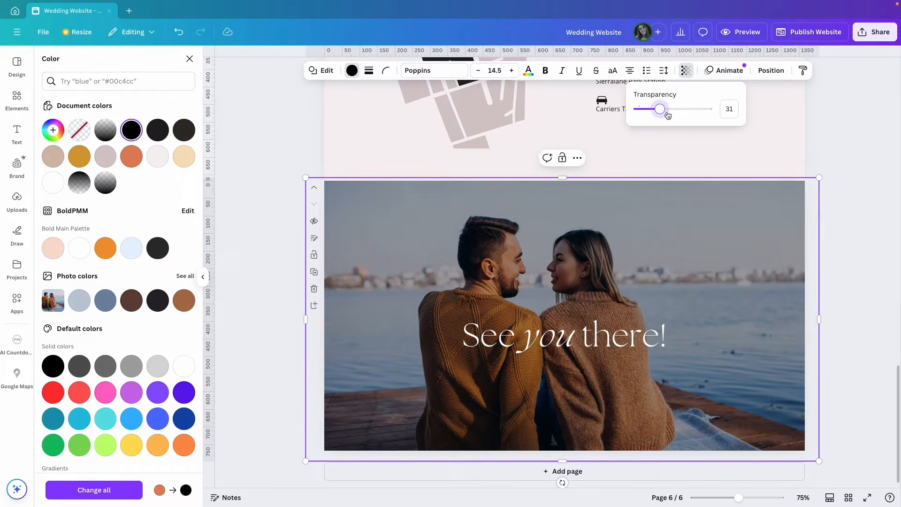
left_click(843, 157)
left_click(843, 157)
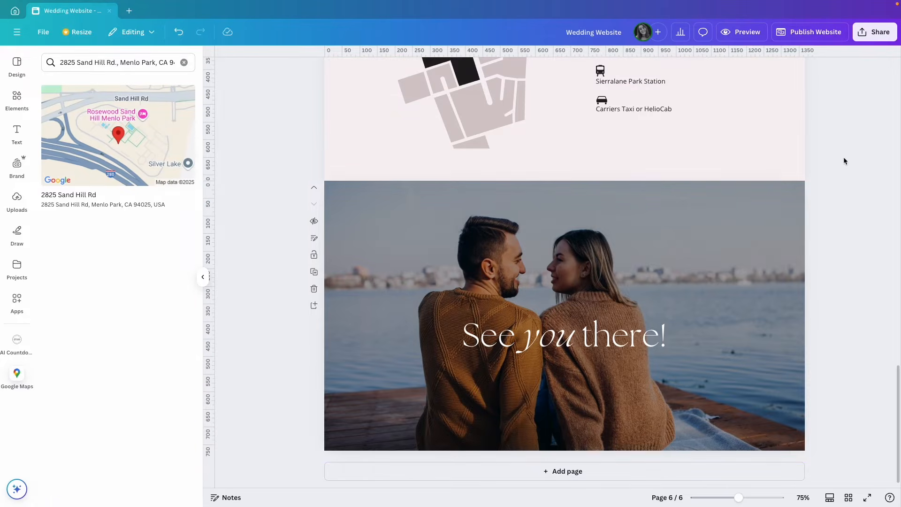
Check the photo and dark overlay order in the page's layer list
left_click(677, 303)
left_click(770, 70)
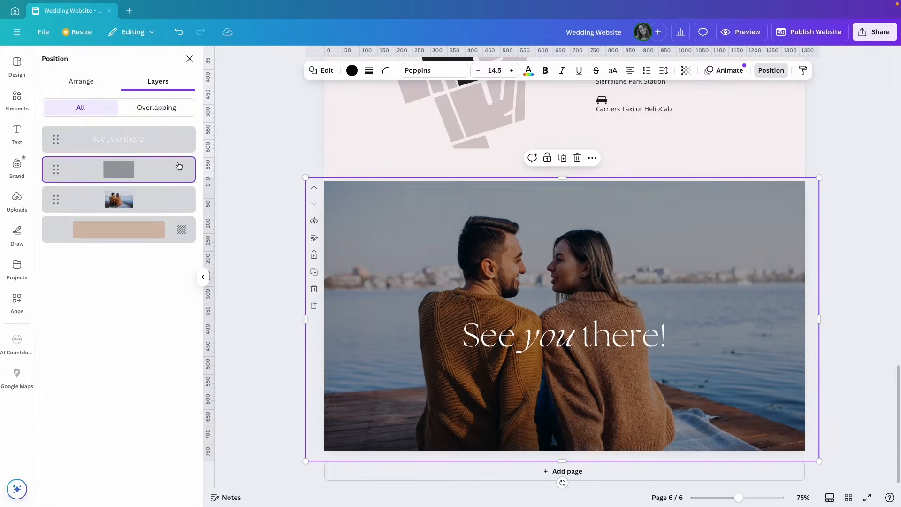
left_click(124, 201)
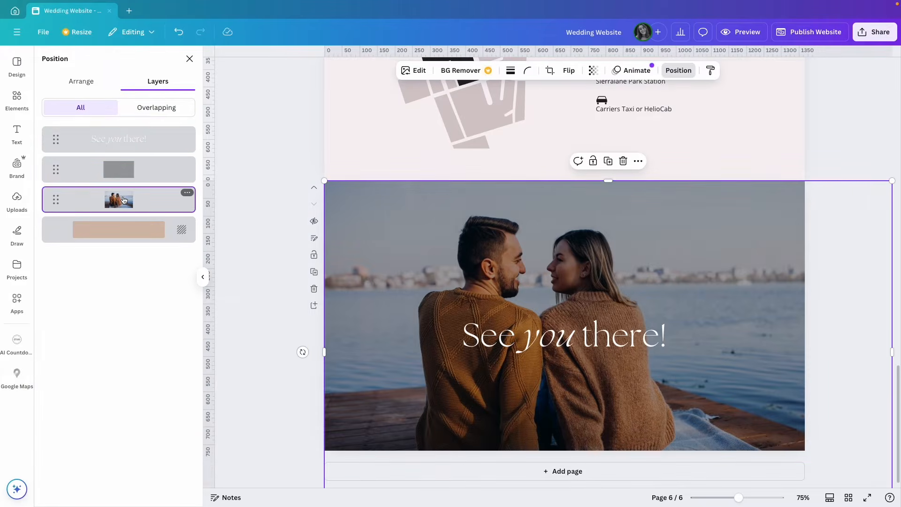
left_click(121, 172)
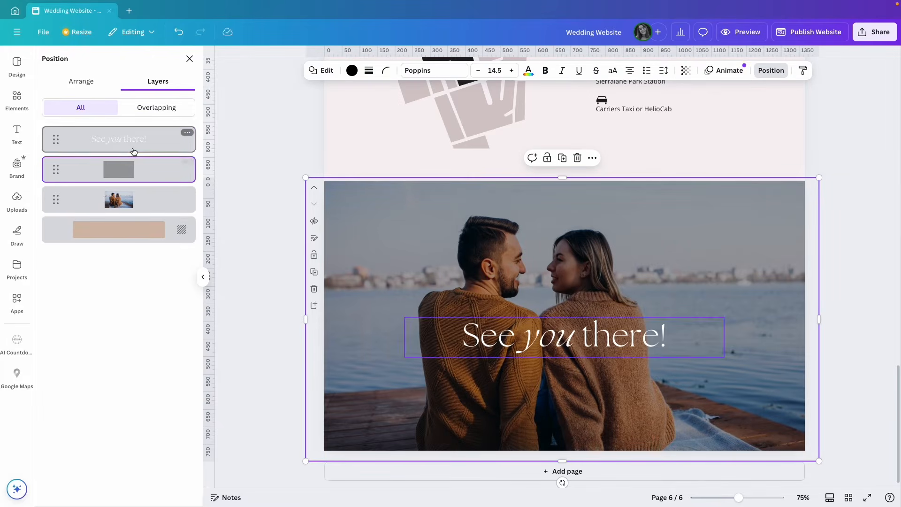
left_click(844, 146)
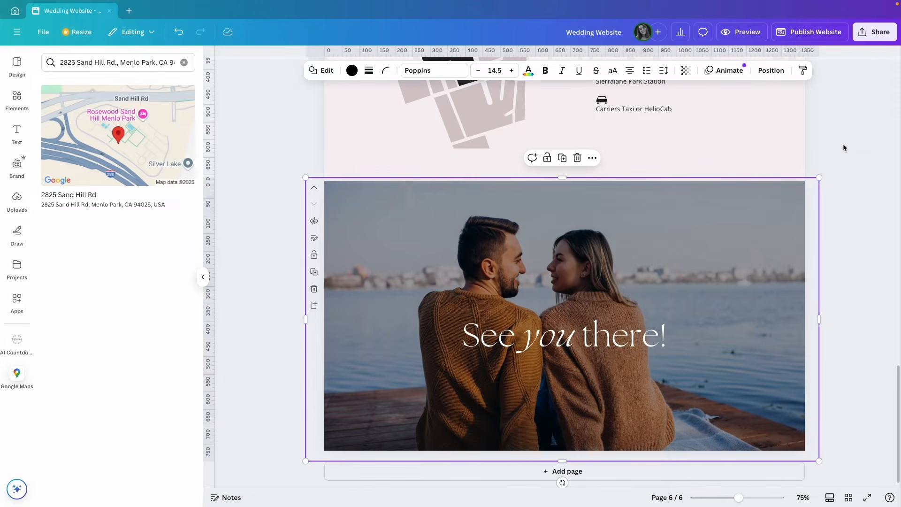
left_click(736, 37)
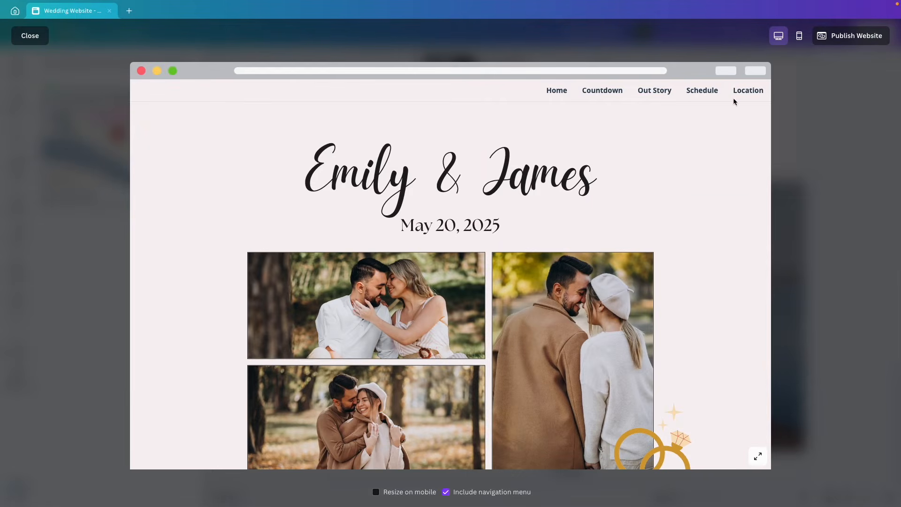
scroll(675, 202, "down", 2)
scroll(674, 201, "up", 1)
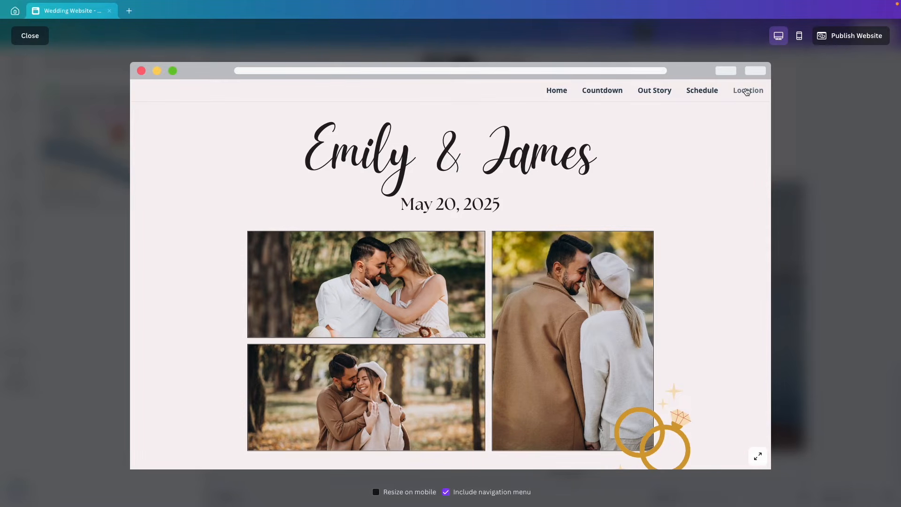
left_click(597, 95)
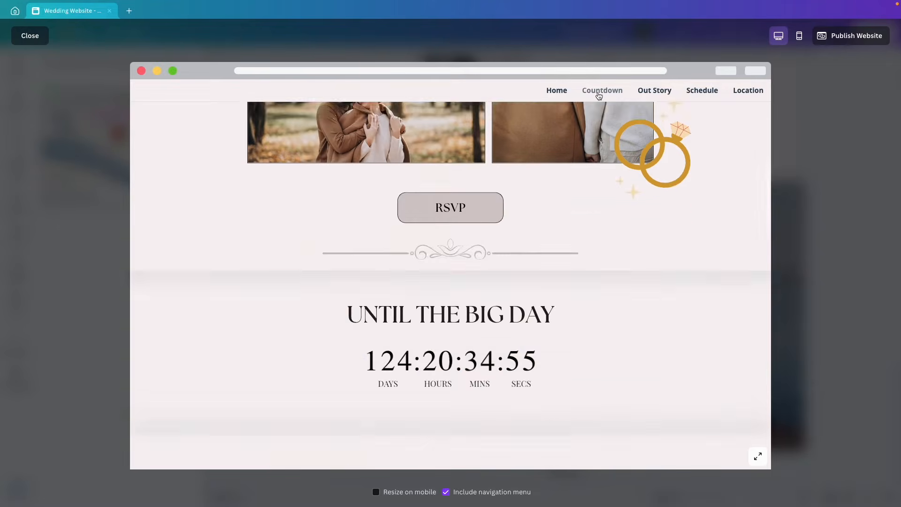
left_click(654, 93)
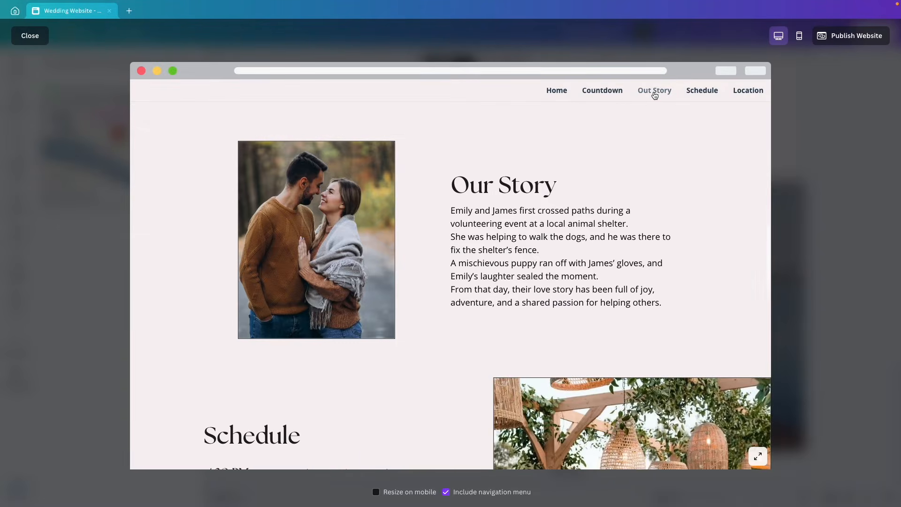
left_click(690, 92)
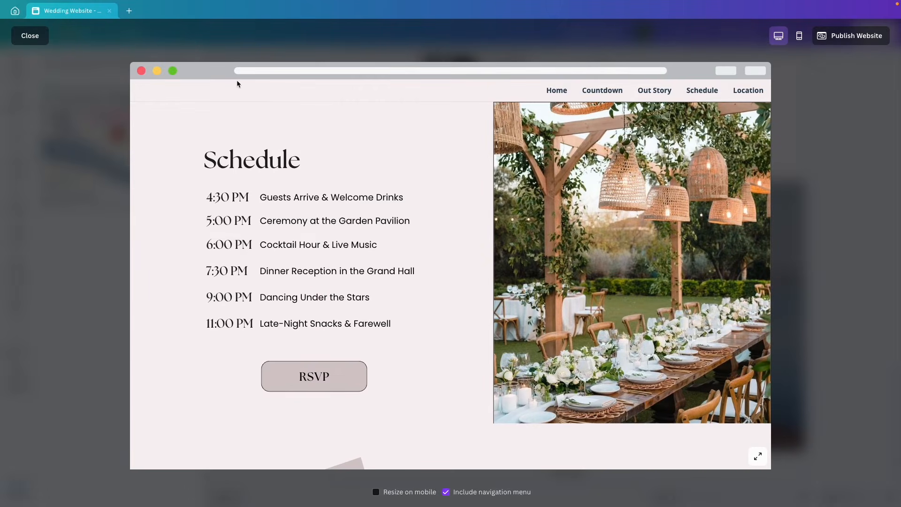
left_click(31, 36)
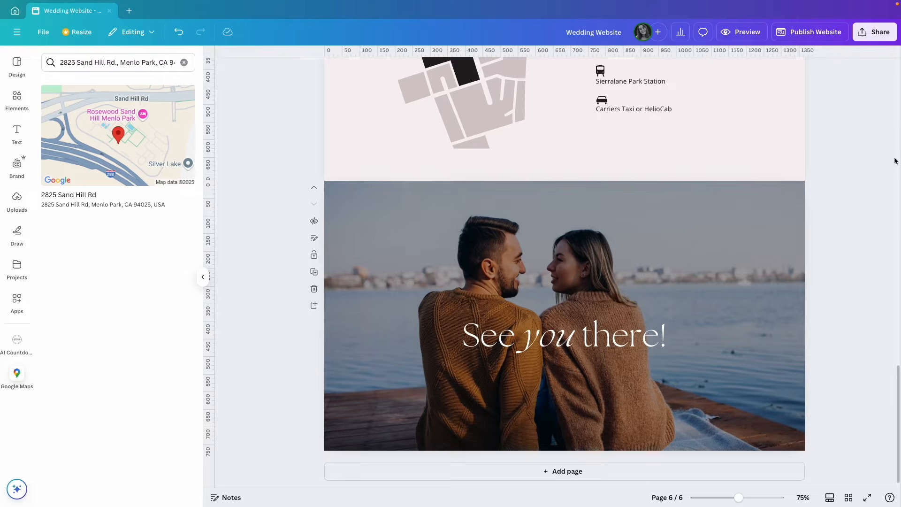
left_click(806, 34)
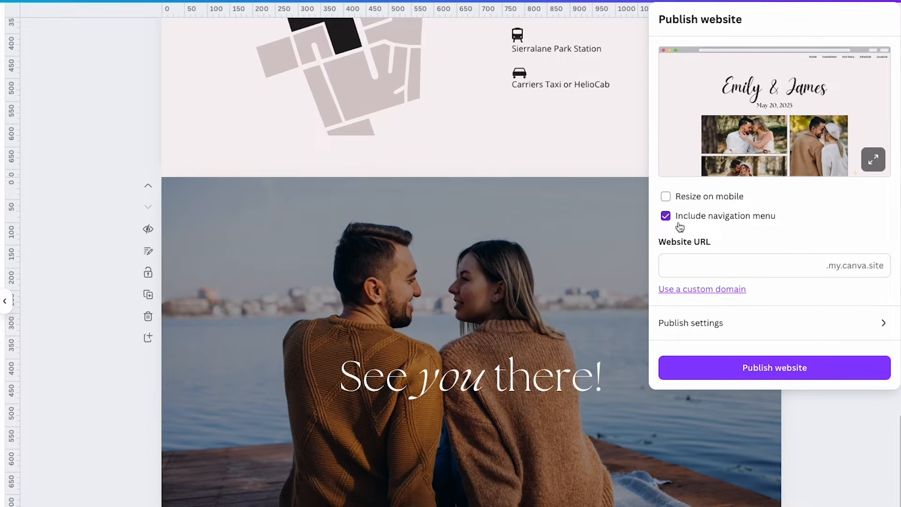
Show the pages in grid view and try renaming page 4 to 'Plan', undoing back to Schedule
left_click(853, 447)
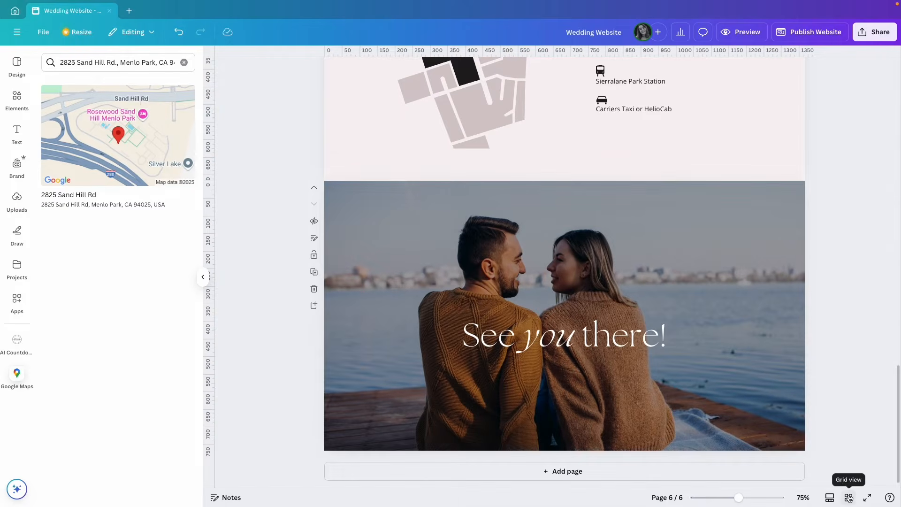
left_click(849, 498)
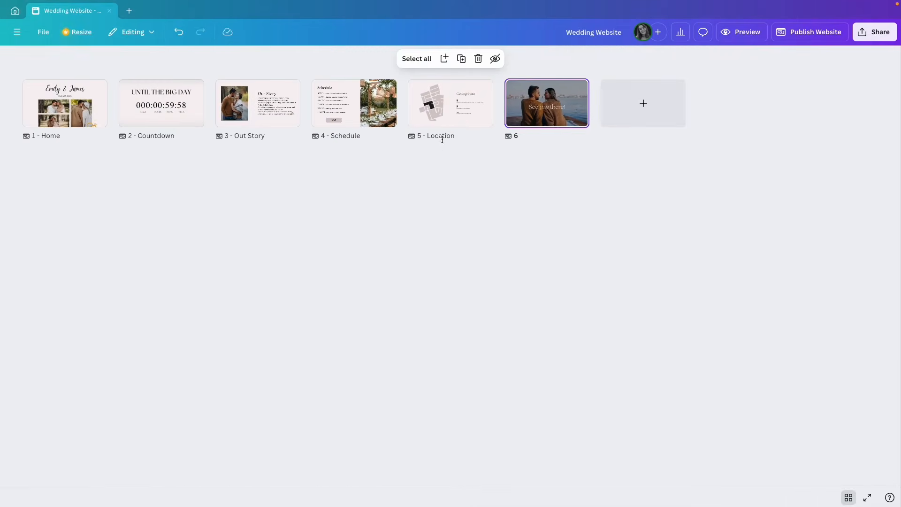
double_click(346, 136)
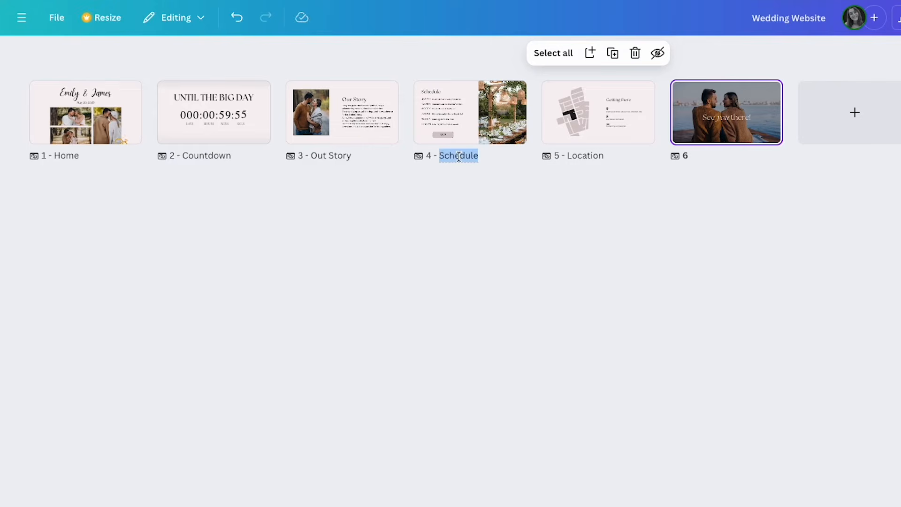
type("Plan")
key("ctrl+z")
left_click(458, 156)
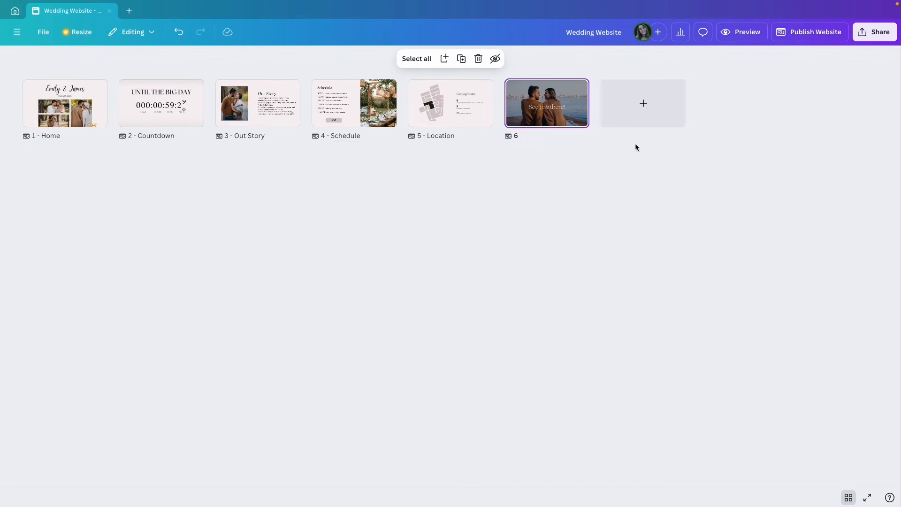
left_click(741, 32)
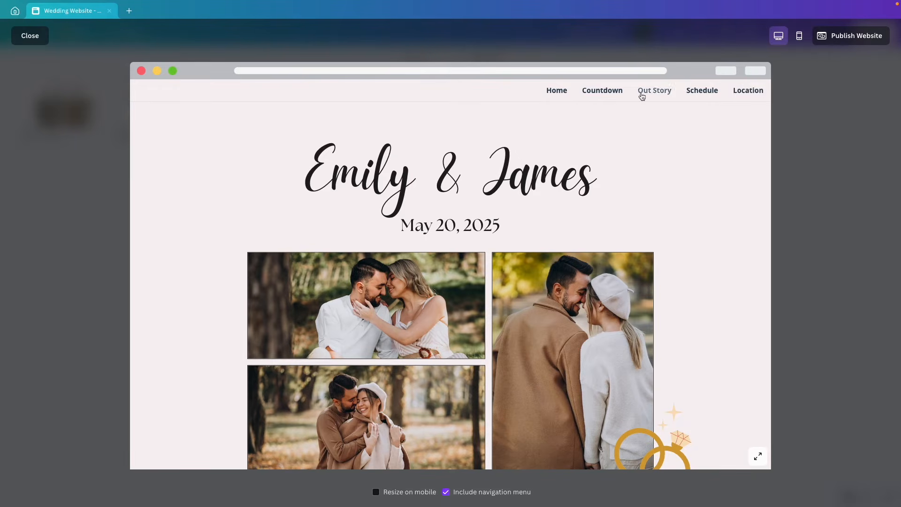
Exit the preview, open the publishing options and keep Resize on mobile switched on
key("Escape")
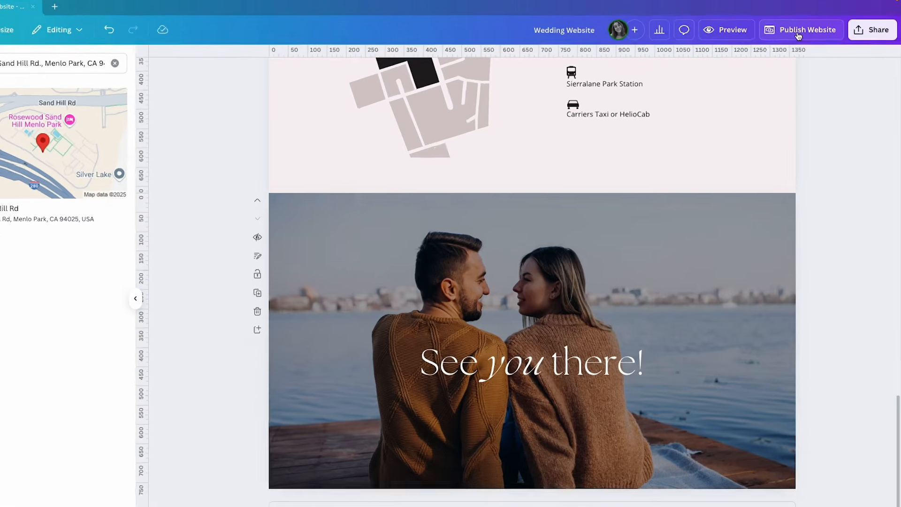
left_click(798, 34)
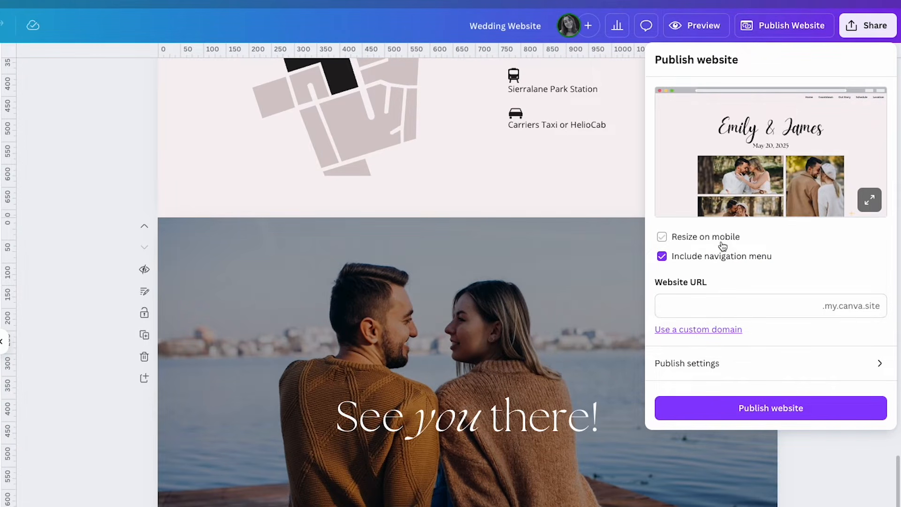
left_click(667, 238)
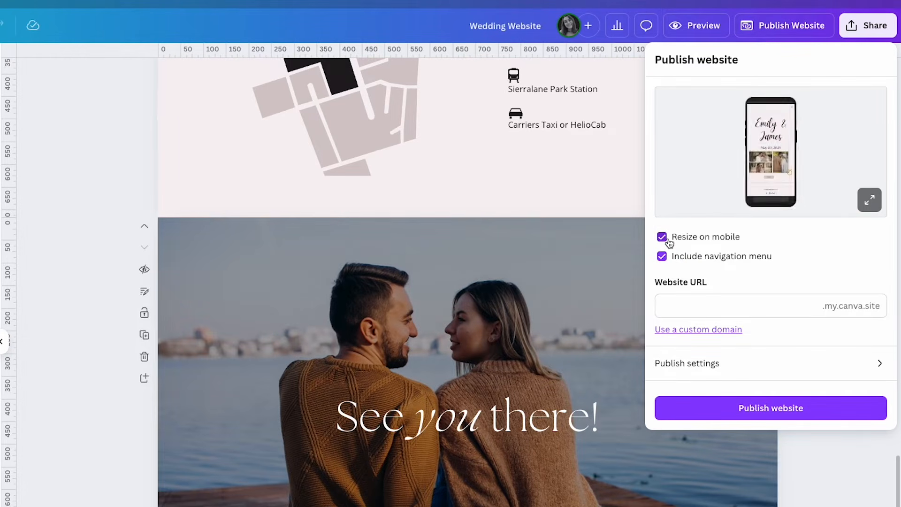
left_click(668, 240)
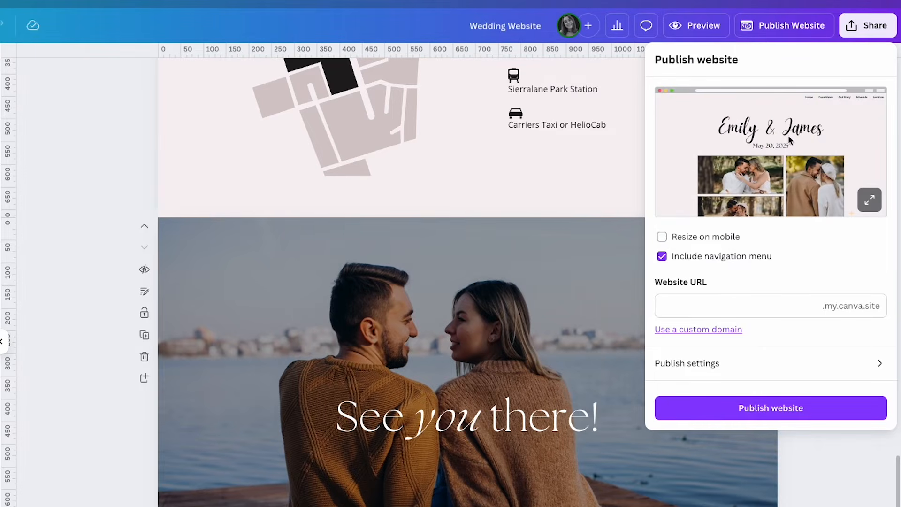
left_click(688, 242)
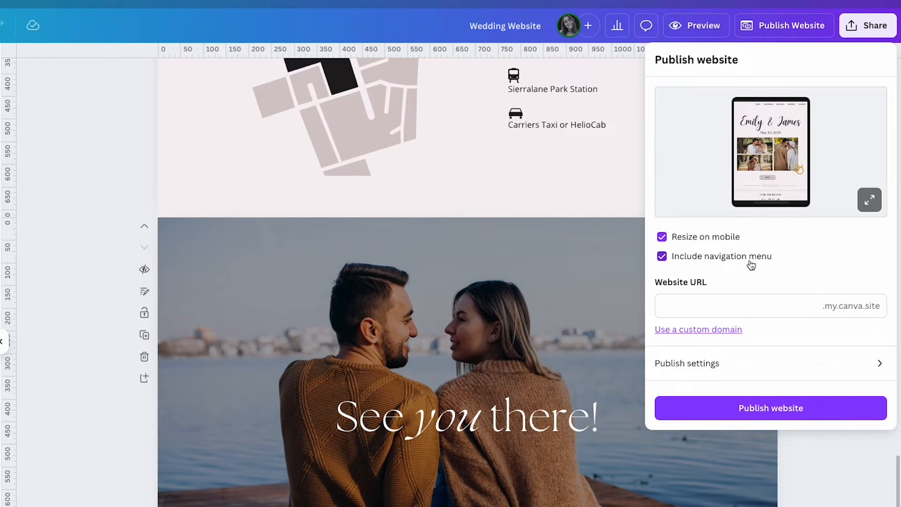
left_click(768, 304)
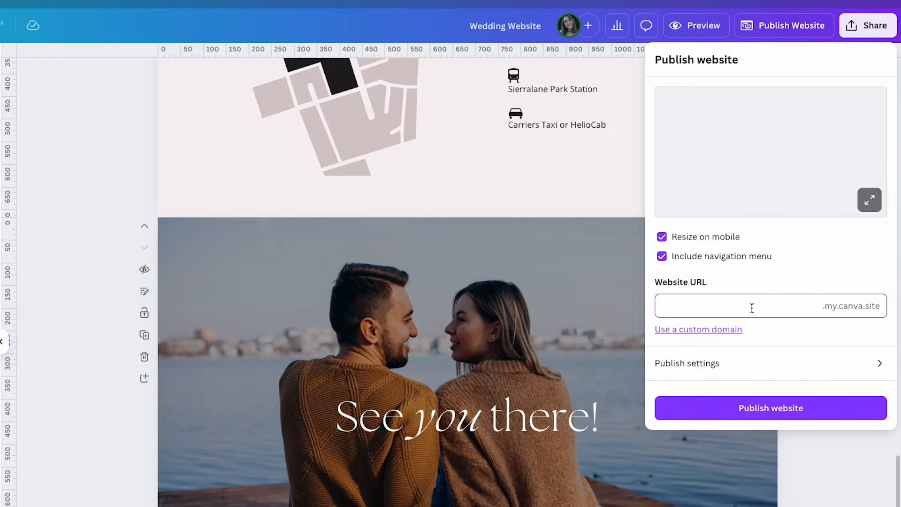
Enter the couple's names as the .my.canva.site address, then review and dismiss the custom domain options
type("e")
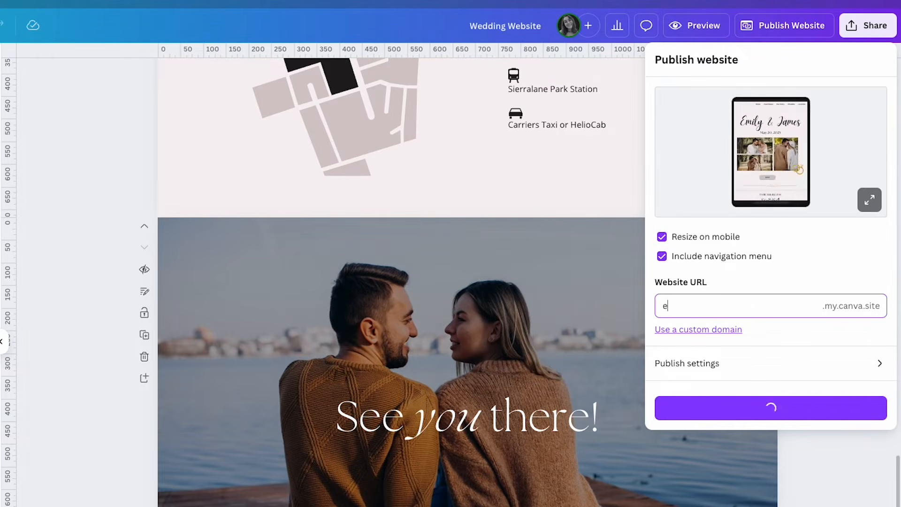
type("mily")
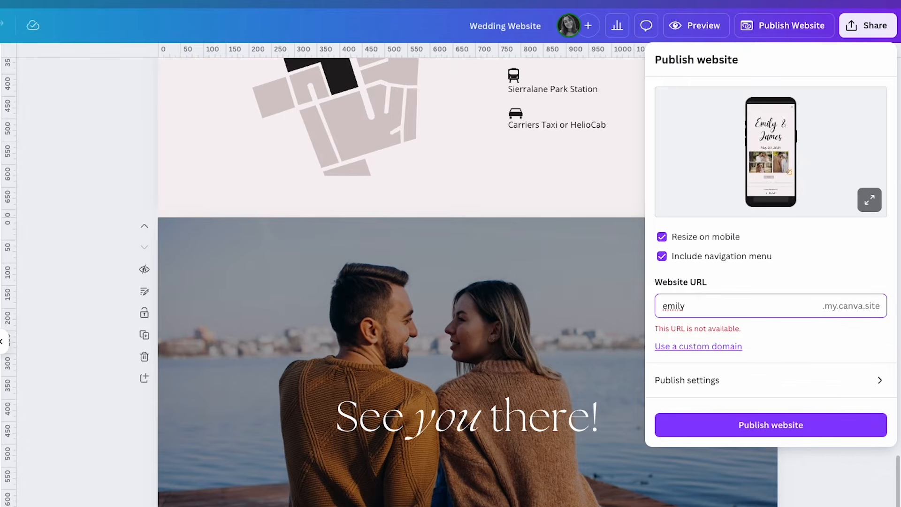
type("james")
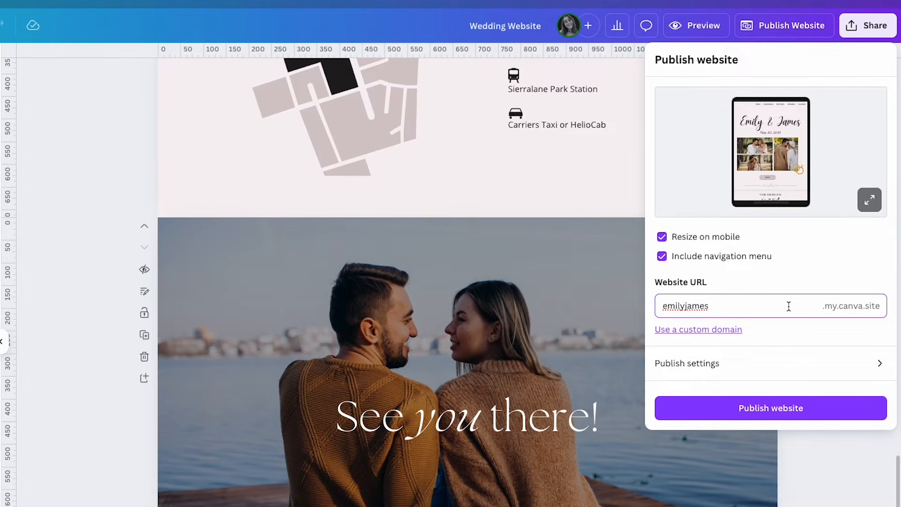
left_click(725, 331)
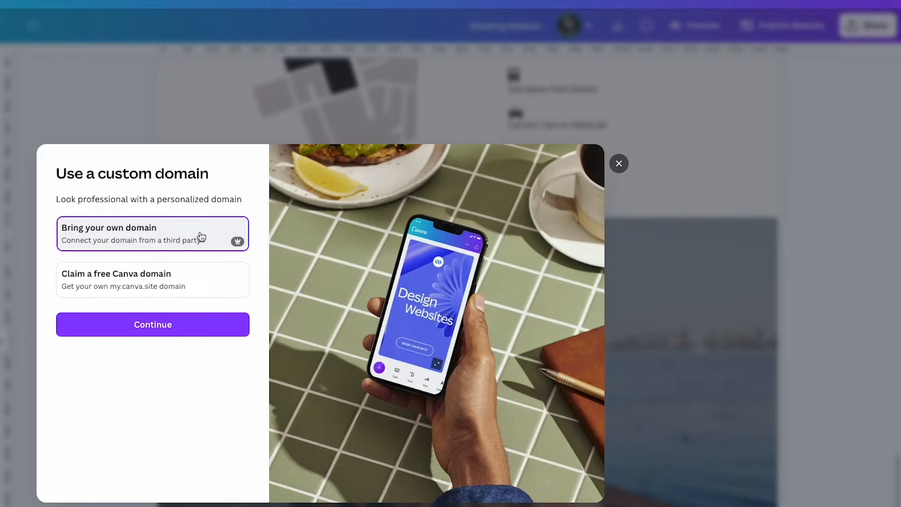
left_click(757, 296)
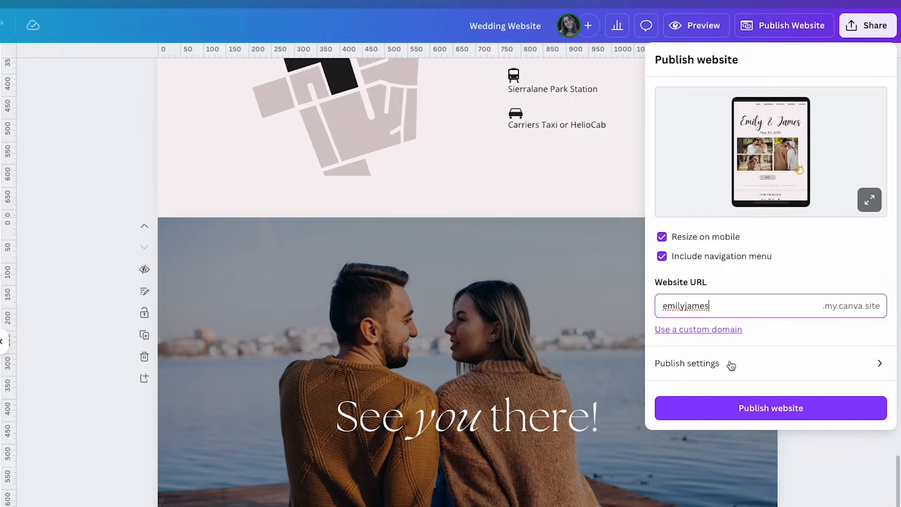
left_click(790, 371)
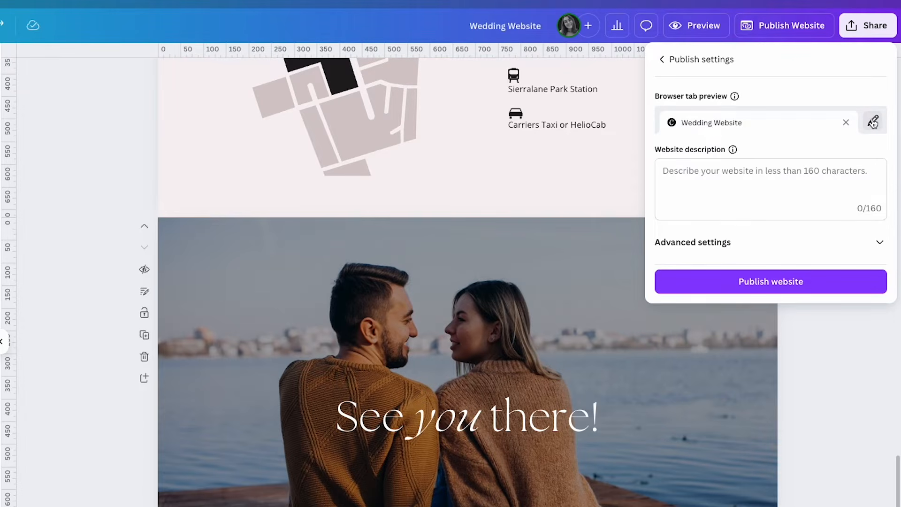
Retitle the browser tab preview to 'Emily & James The Wedding'
left_click(873, 122)
triple_click(768, 119)
type("Emily")
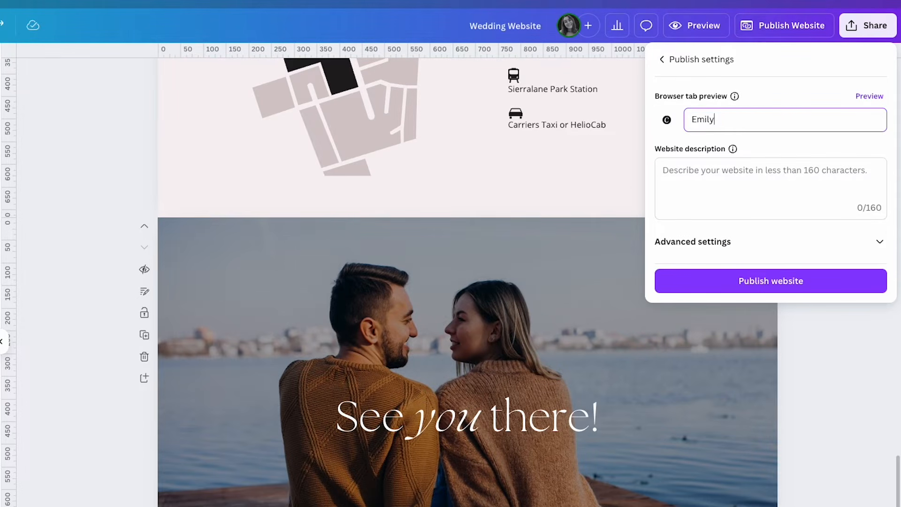
type(" & James The Wedding")
left_click(760, 183)
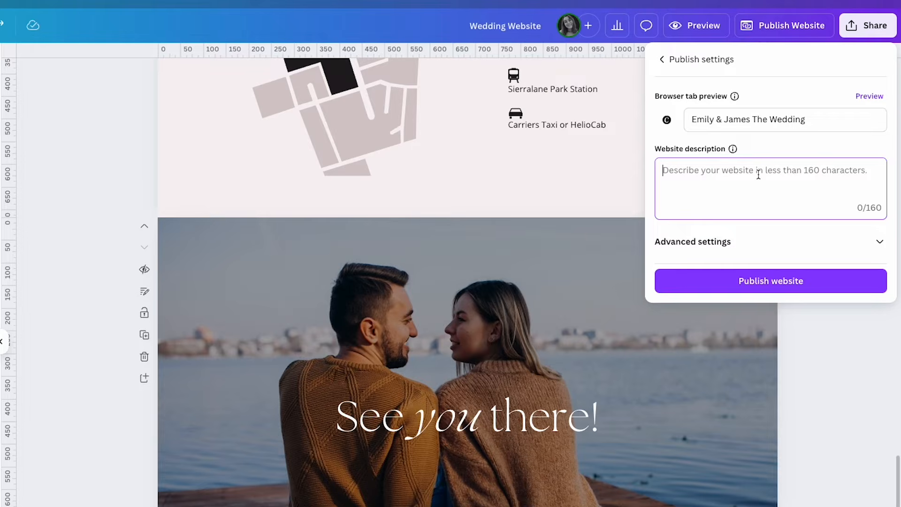
Turn on Link preview under Advanced settings and publish the website
left_click(869, 241)
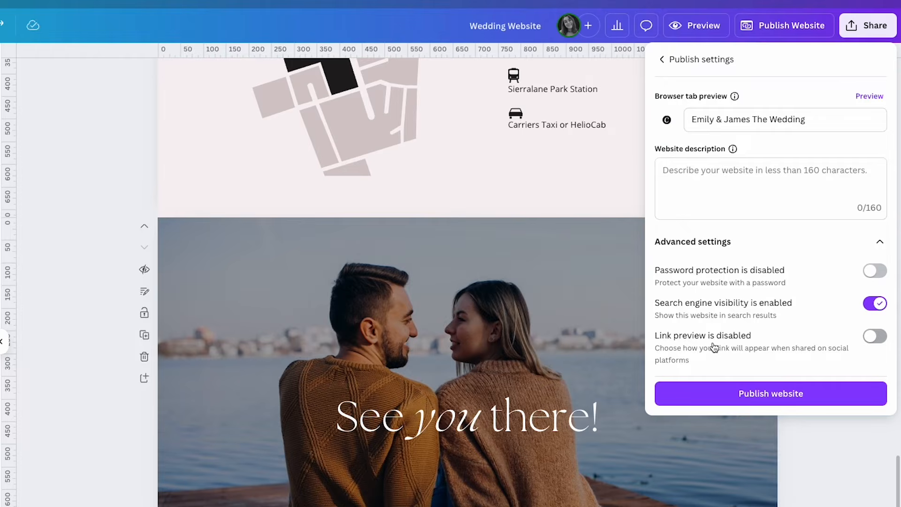
left_click(869, 323)
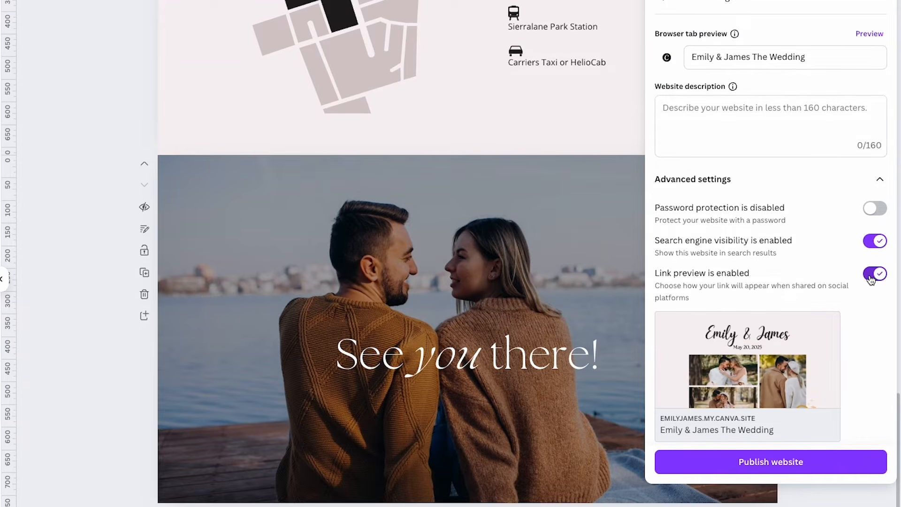
scroll(845, 284, "down", 1)
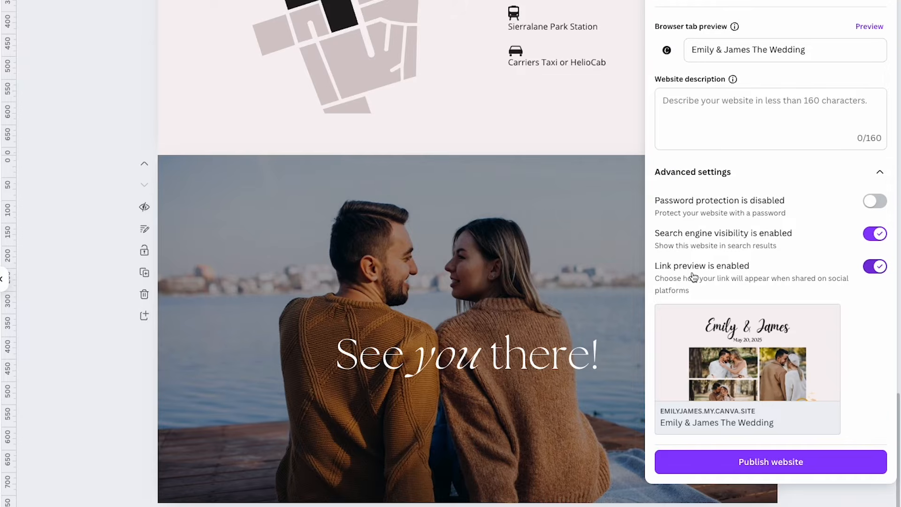
mouse_move(731, 341)
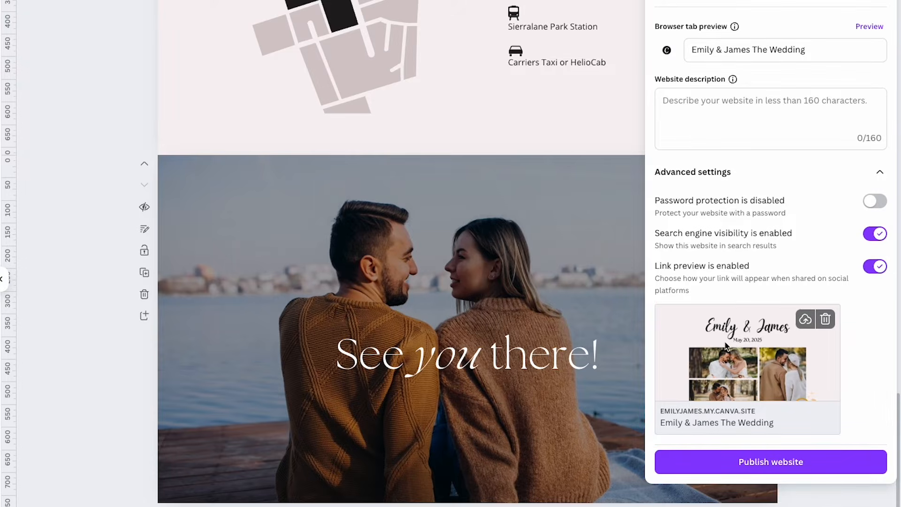
left_click(771, 461)
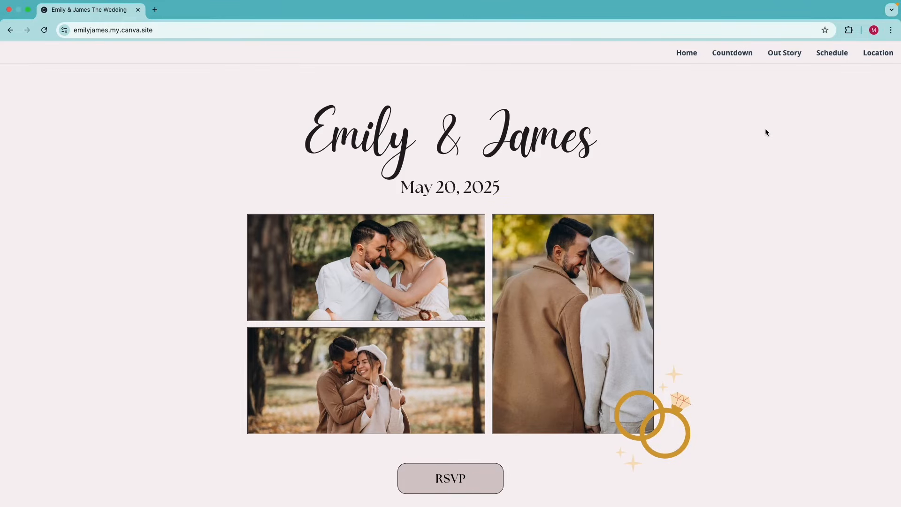
Scroll through the live wedding site, then jump to the Our Story and Schedule sections
scroll(781, 201, "down", 7)
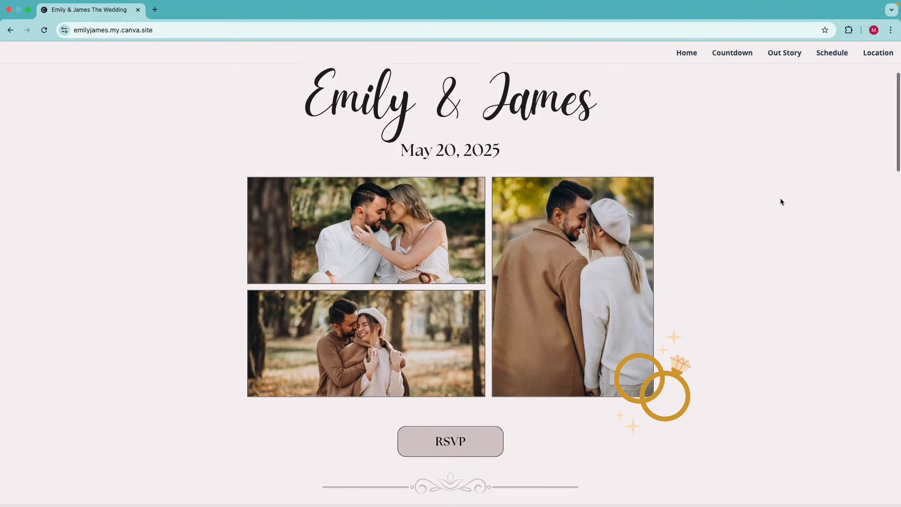
scroll(780, 201, "down", 7)
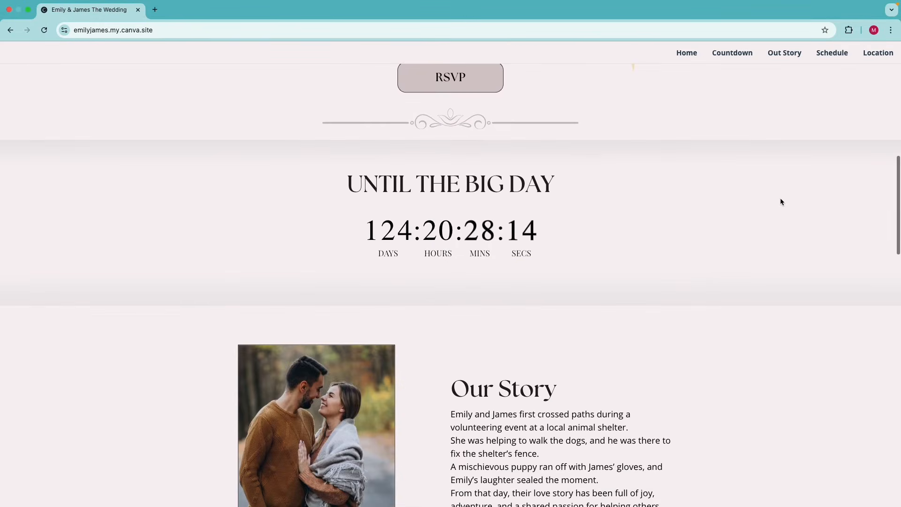
scroll(780, 202, "down", 15)
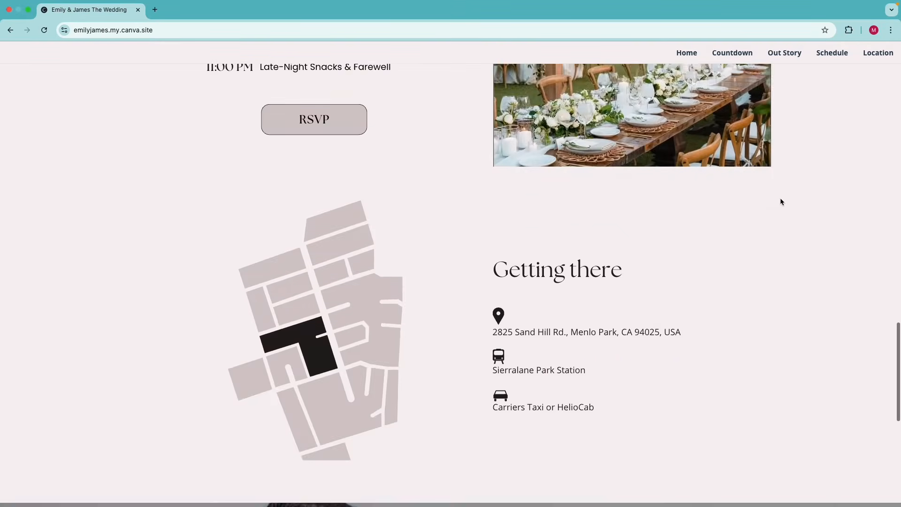
scroll(781, 202, "up", 20)
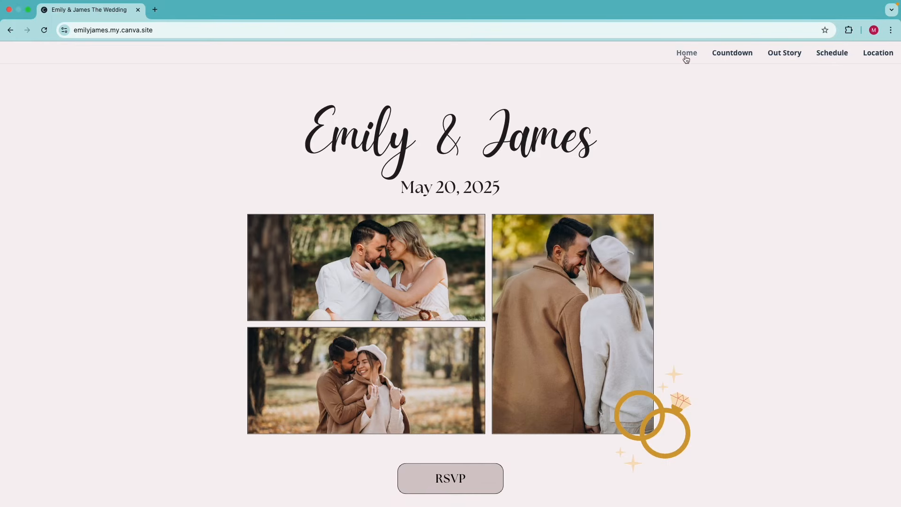
left_click(784, 53)
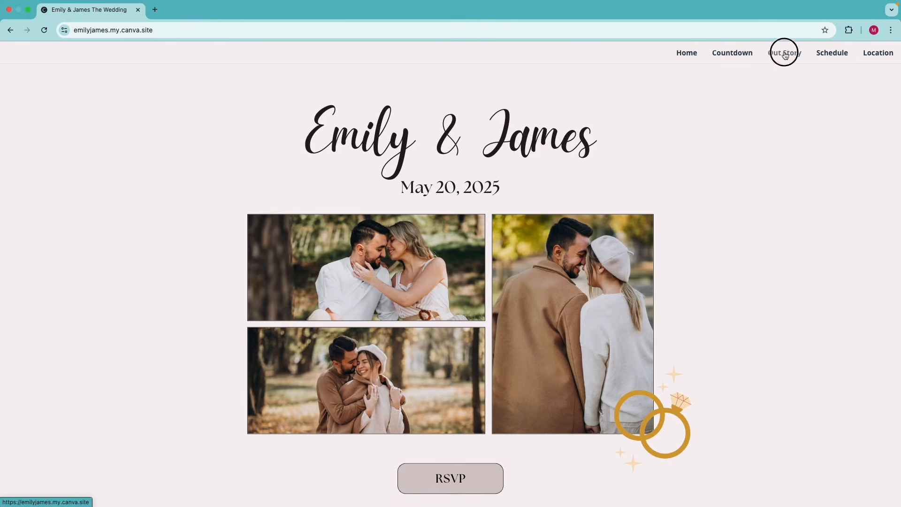
left_click(825, 55)
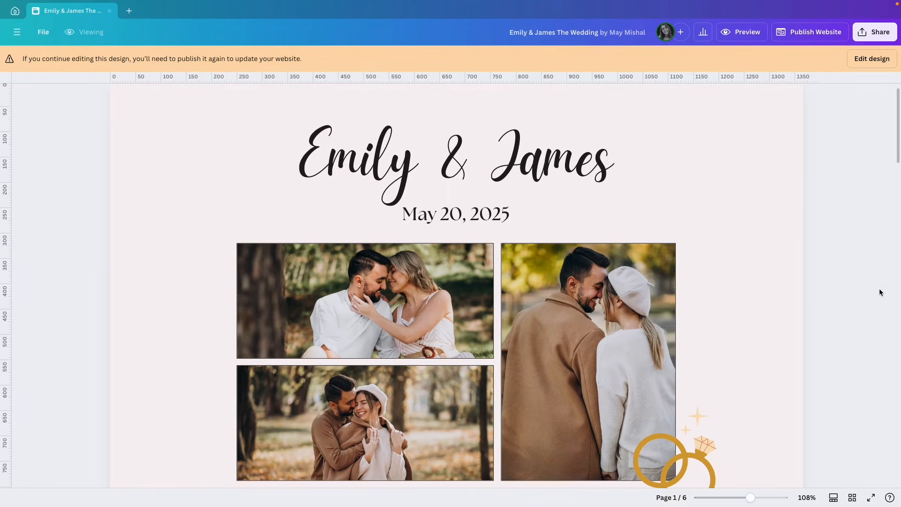
Switch the published design back to editing and zoom out to about 67%
left_click(865, 59)
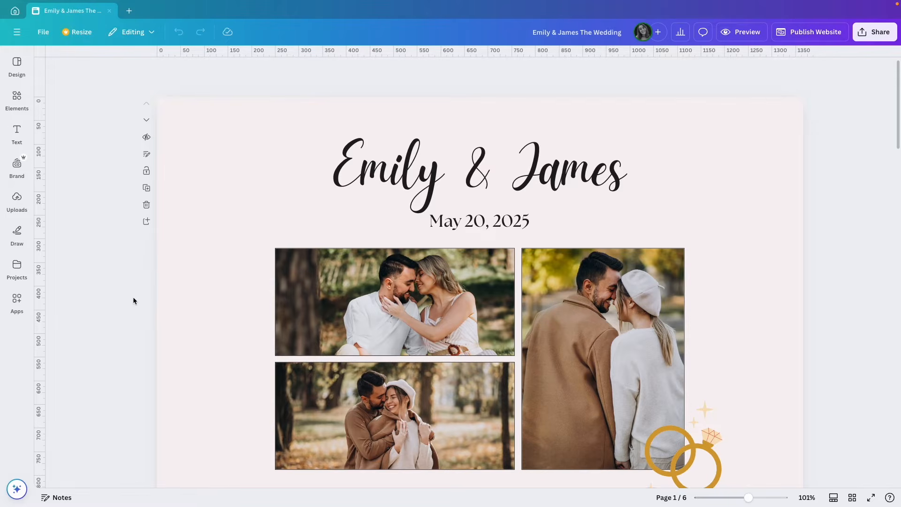
left_click_drag(748, 497, 740, 498)
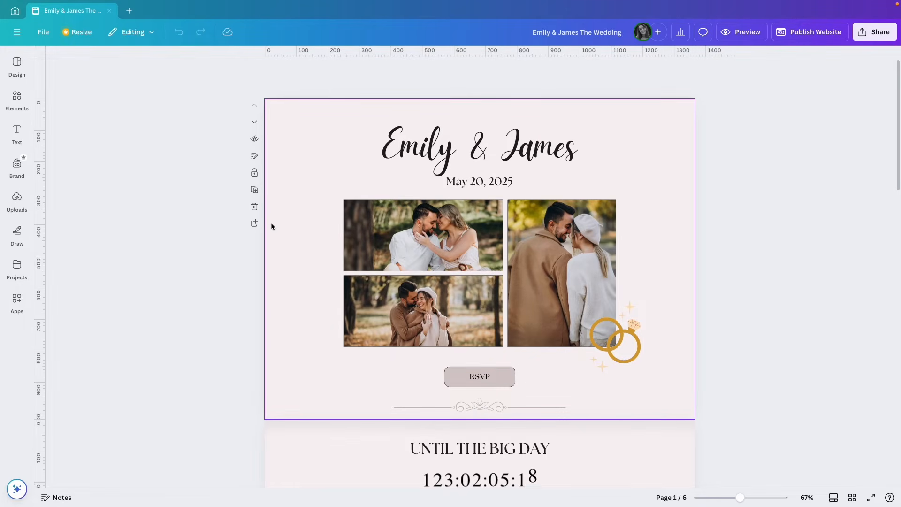
Duplicate the home page and delete the RSVP button from the copy
left_click(254, 190)
left_click(483, 376)
key("Delete")
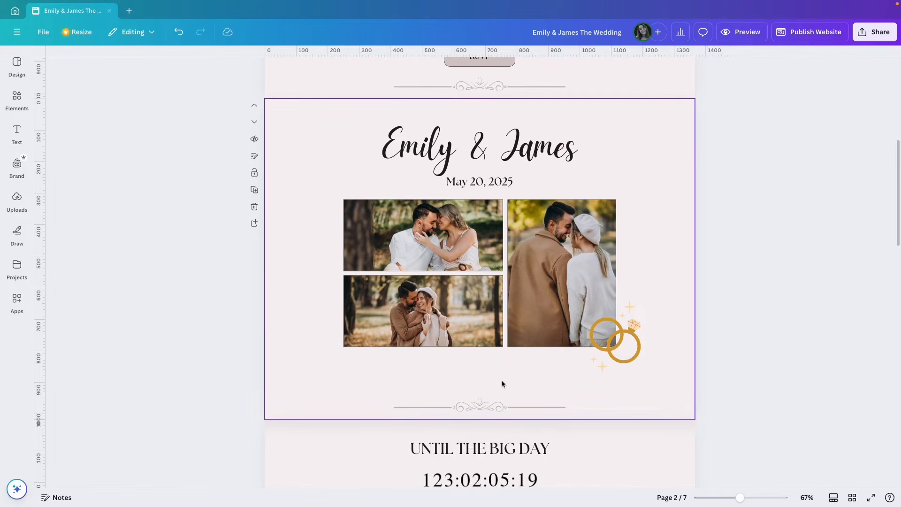
Make the copied page taller, lower the divider, and enlarge the title, photos and rings
left_click(501, 384)
mouse_move(479, 419)
left_mouse_down()
mouse_move(478, 473)
mouse_move(469, 429)
left_mouse_up()
left_click(472, 407)
left_click_drag(671, 394, 330, 119)
left_click_drag(342, 373, 280, 416)
left_click_drag(359, 350, 382, 350)
left_click(736, 283)
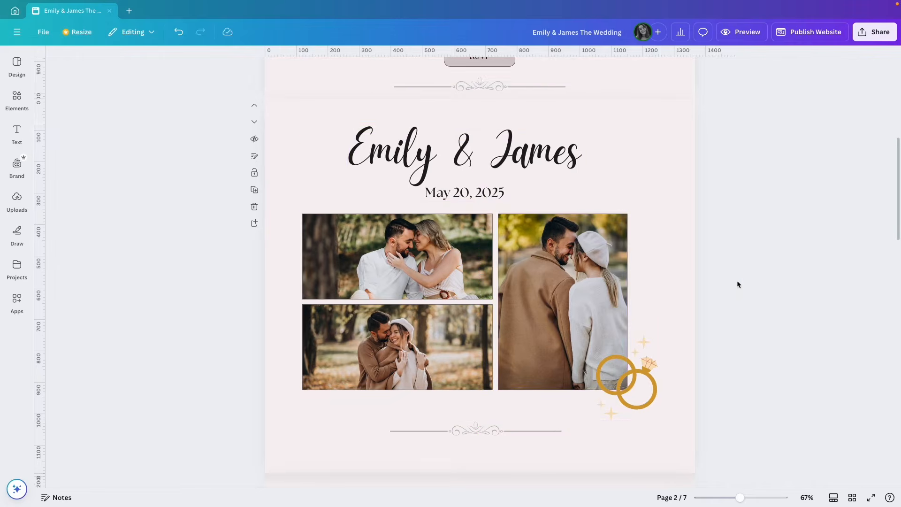
left_click(17, 300)
Find and open the CreatEcards app from the apps list
left_click(97, 66)
type("crea")
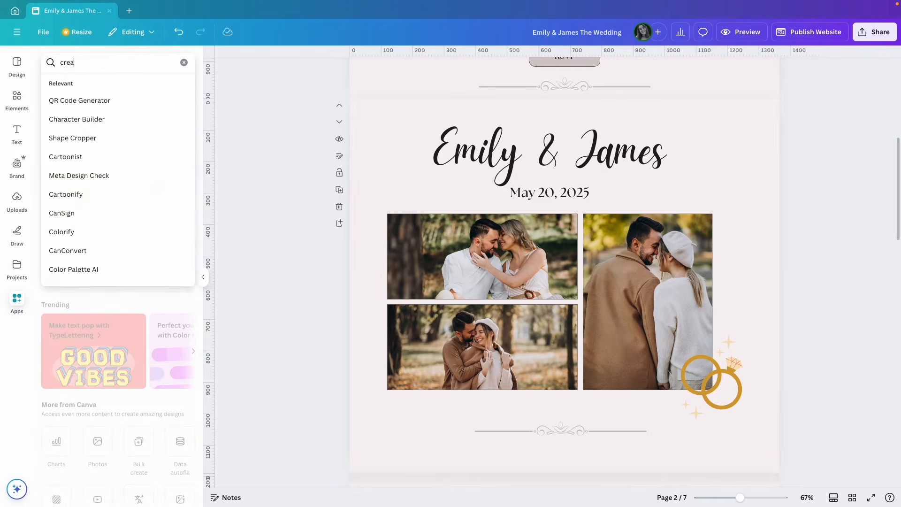
type("tEcards")
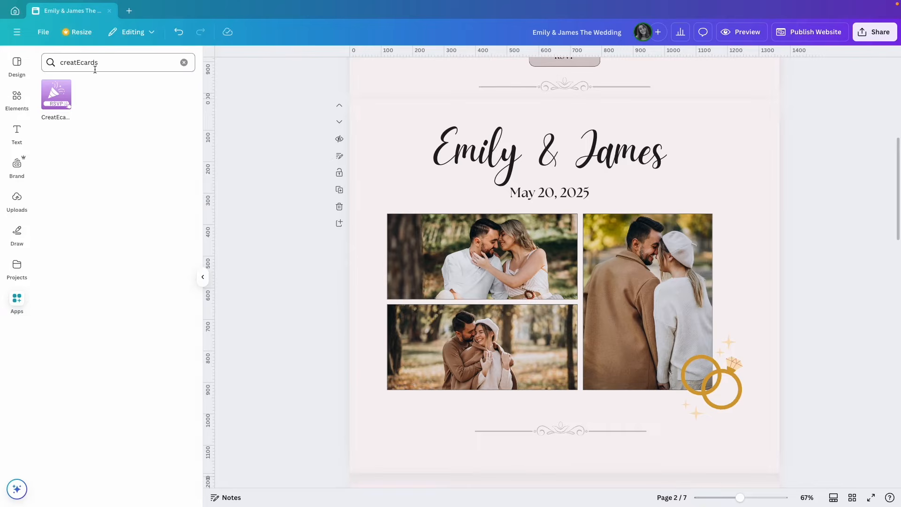
left_click(52, 98)
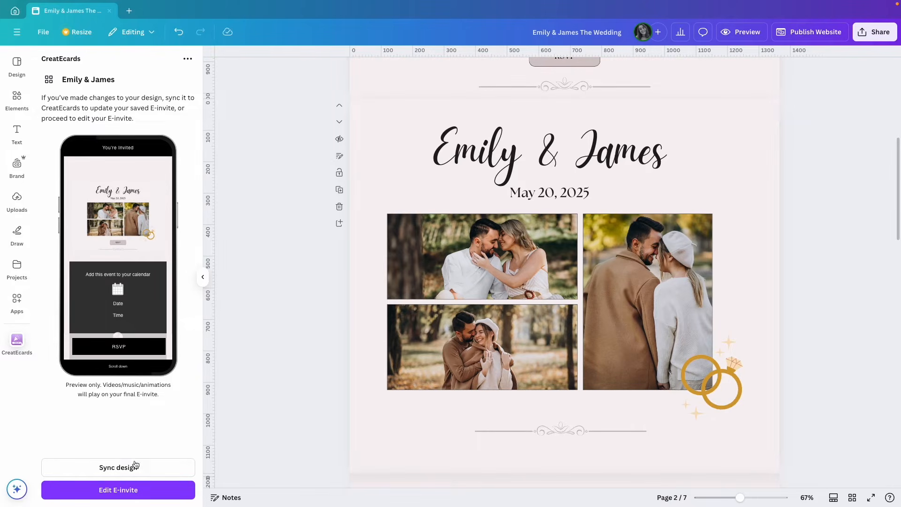
Sync only the current page 2 to the E-invite
left_click(117, 467)
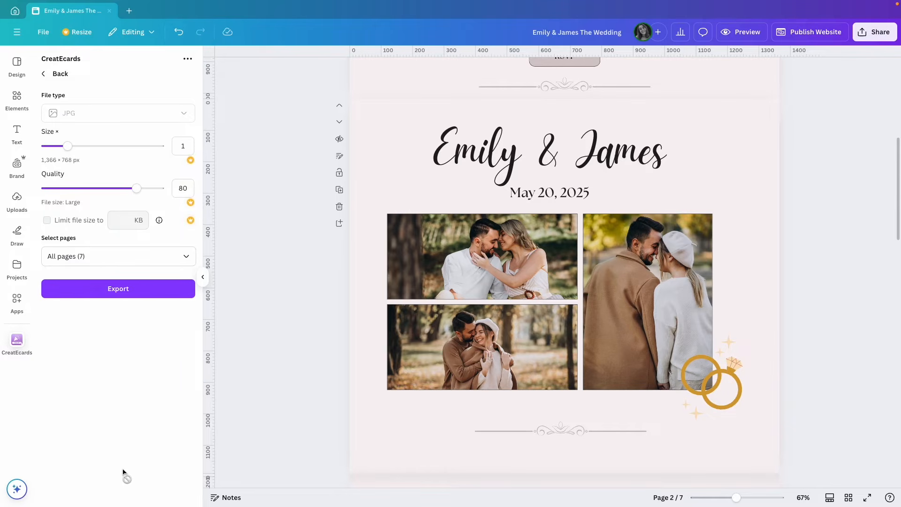
left_click(128, 256)
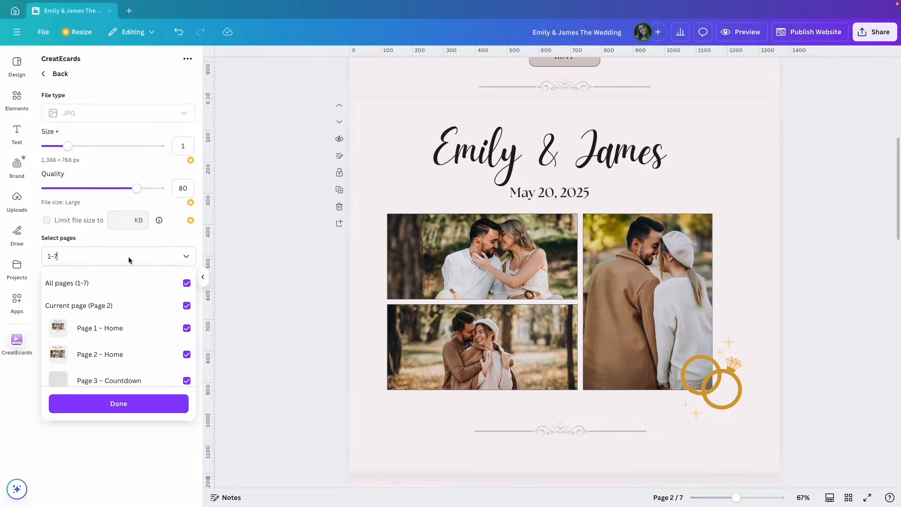
left_click(111, 305)
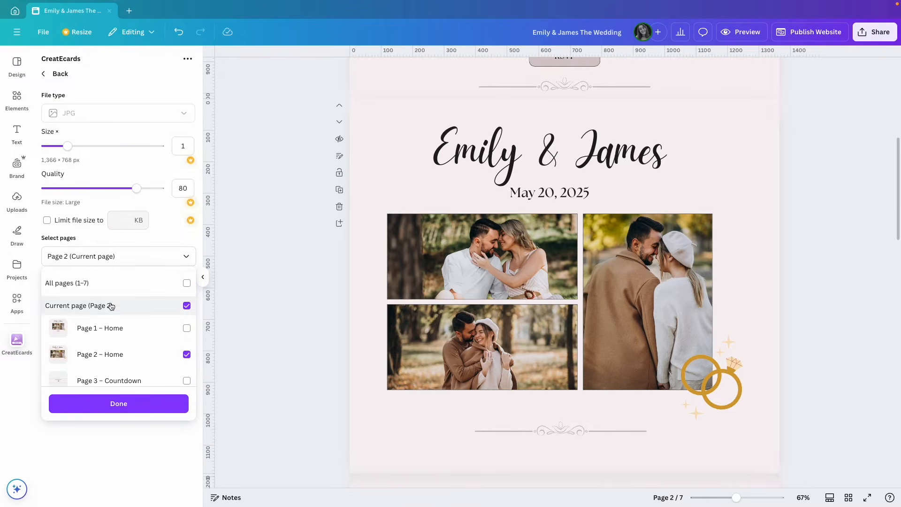
left_click(112, 405)
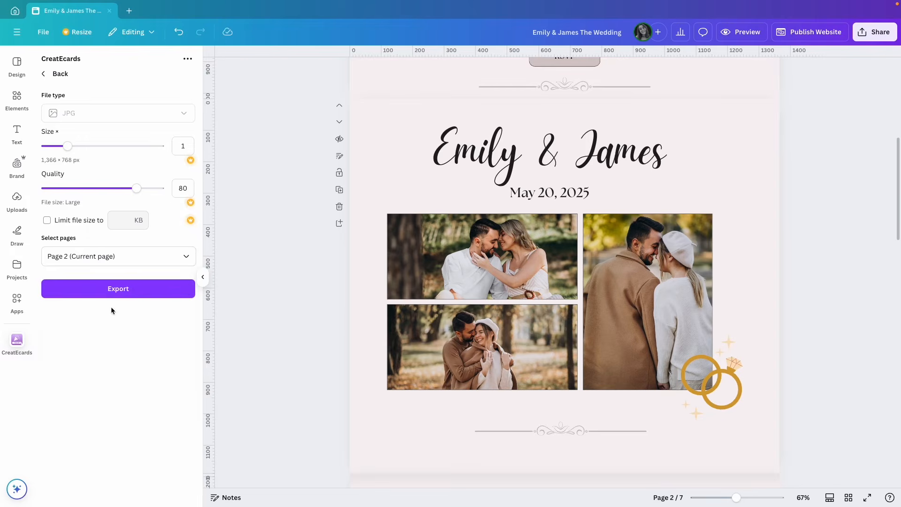
left_click(112, 295)
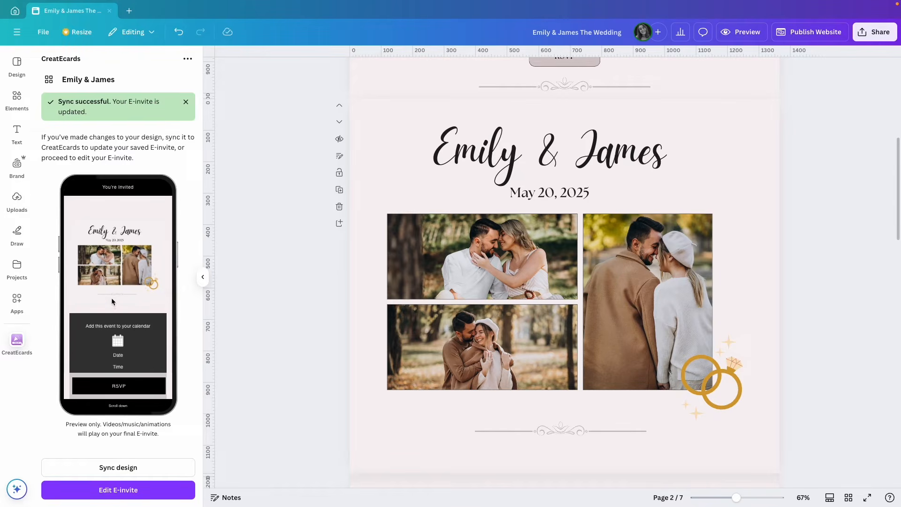
Set the E-invite background to the light design colour and give the banner a soft shadow
left_click(110, 497)
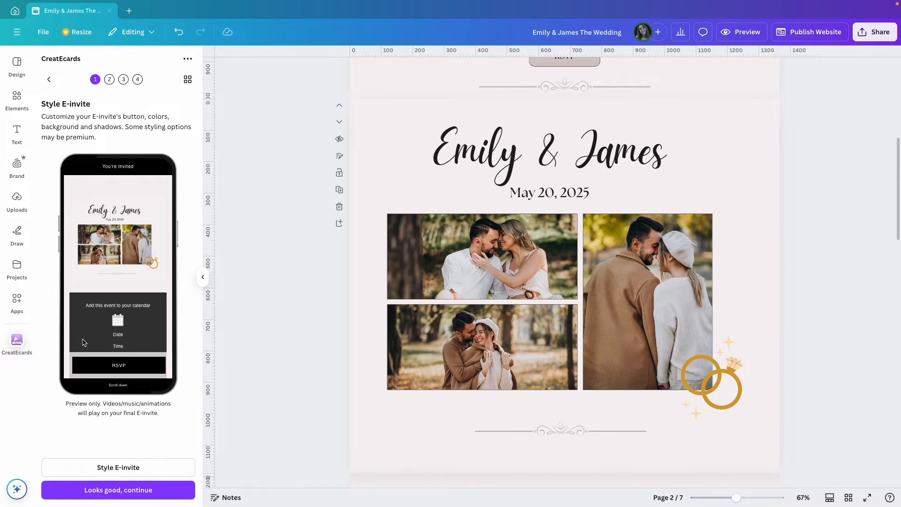
left_click(94, 466)
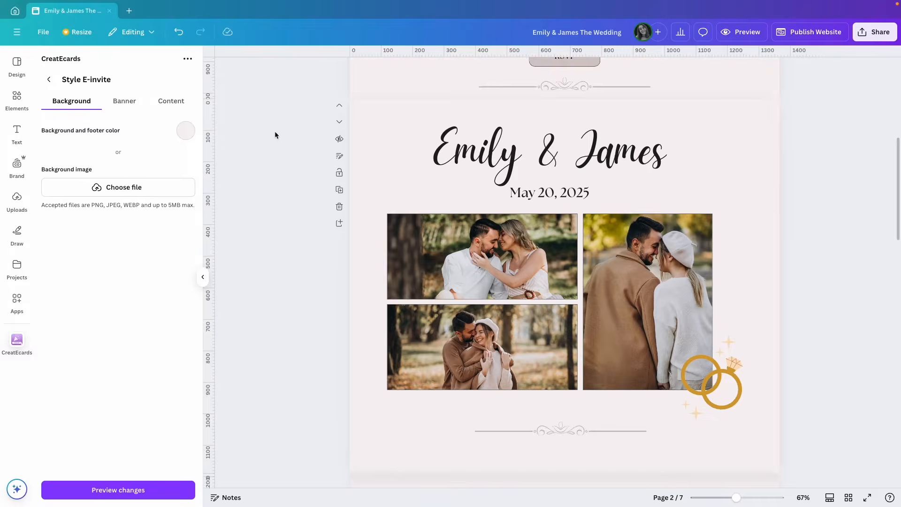
left_click(187, 131)
left_click(126, 173)
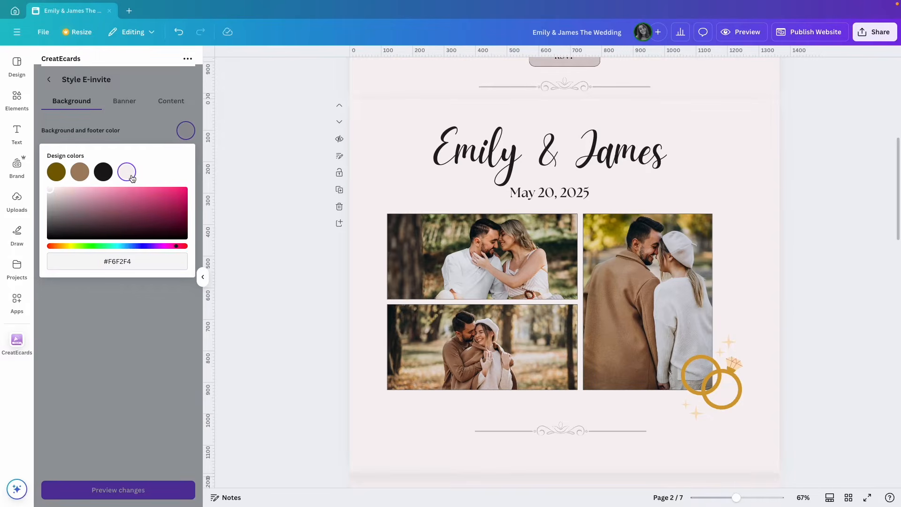
left_click(143, 136)
left_click(128, 107)
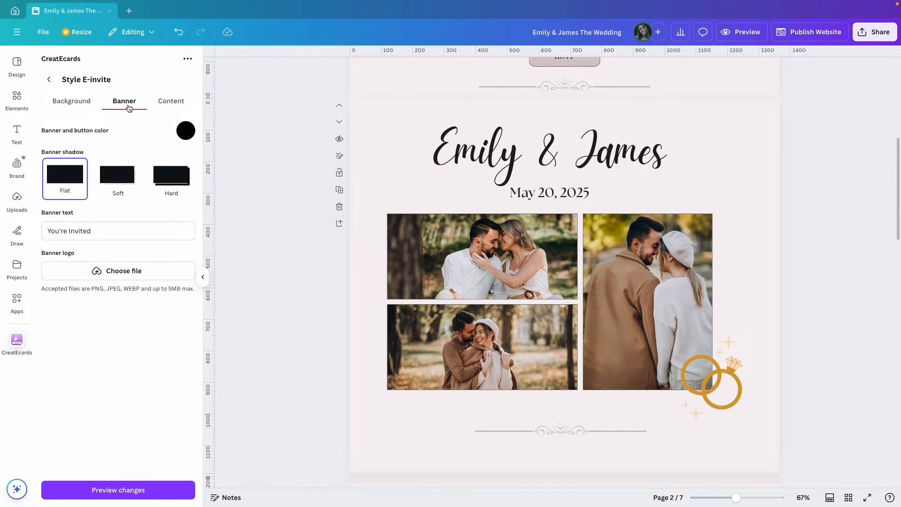
left_click(116, 180)
left_click(107, 230)
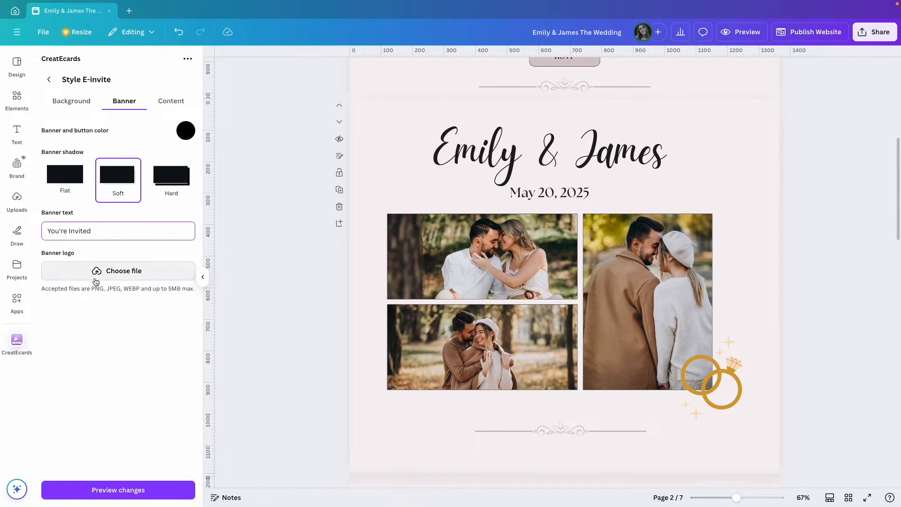
Give the invite card and buttons curved edges and soft shadows, then preview
left_click(165, 103)
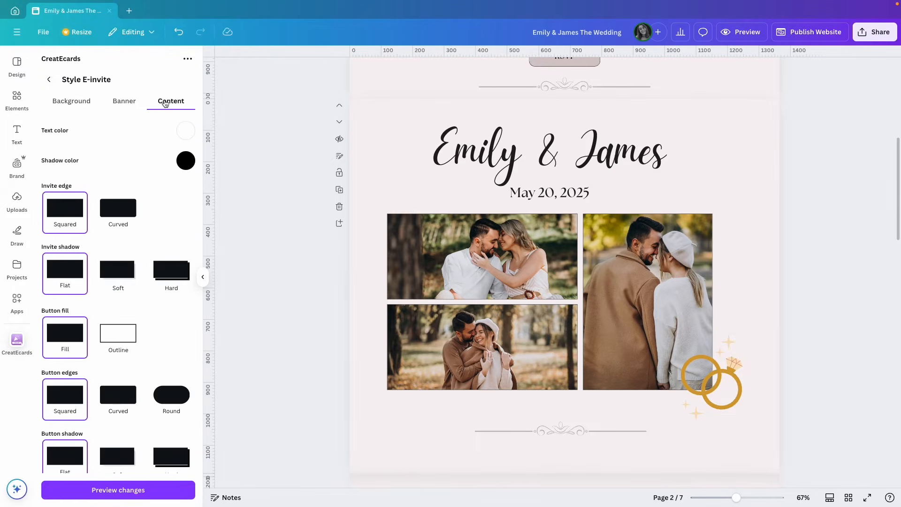
left_click(110, 211)
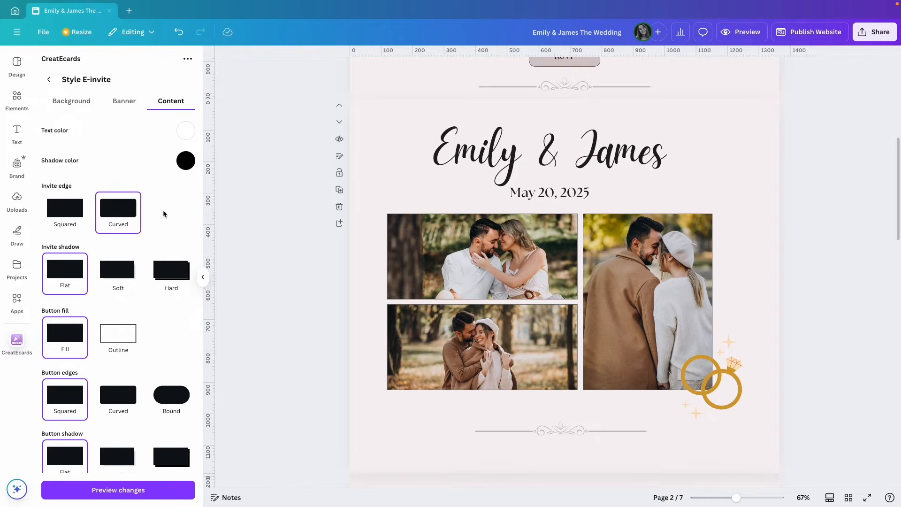
scroll(162, 210, "down", 1)
left_click(113, 246)
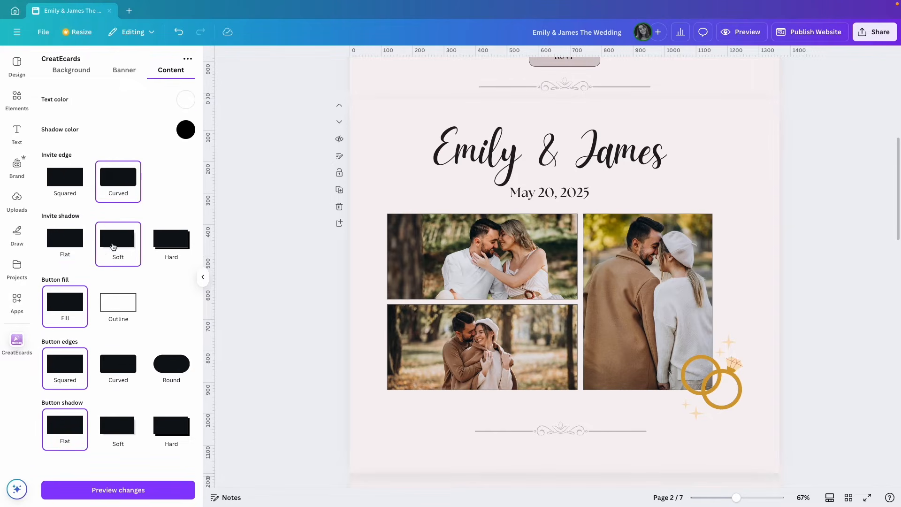
left_click(120, 364)
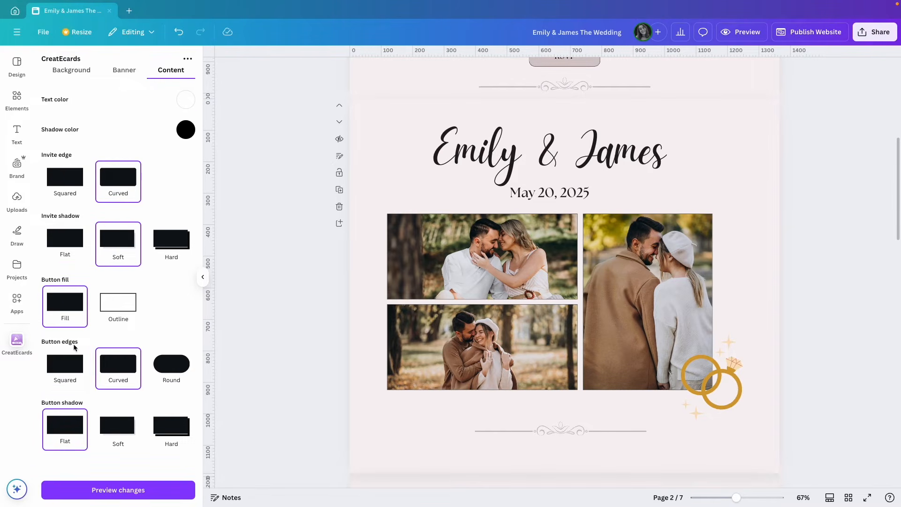
left_click(118, 418)
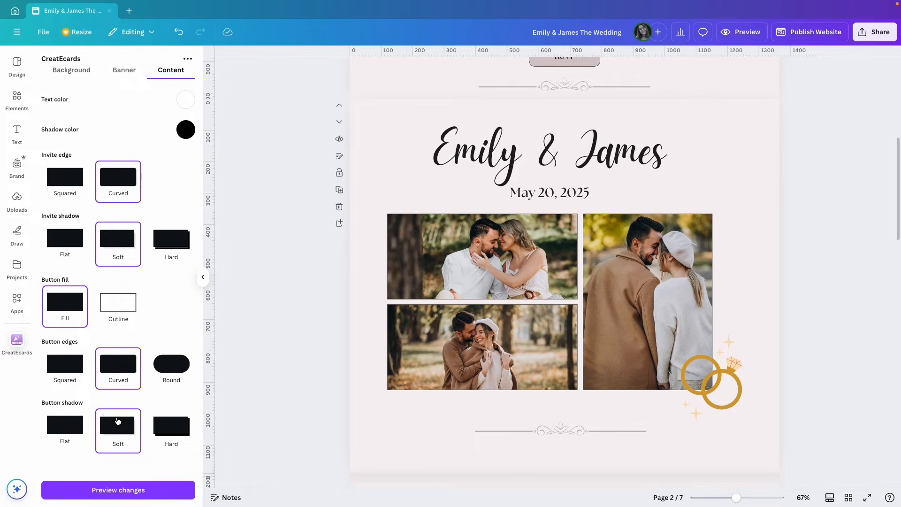
left_click(114, 492)
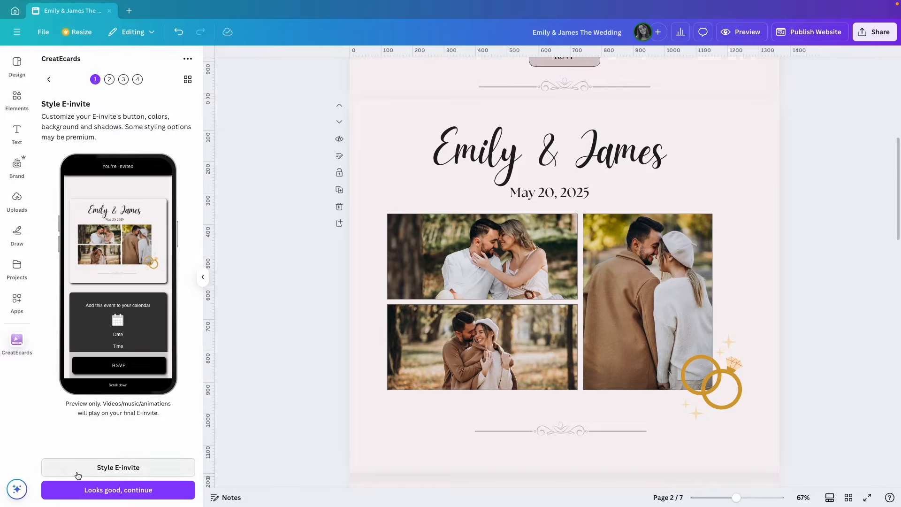
Try video, music and animations with the design's HTML embed code, then leave it switched off
left_click(117, 495)
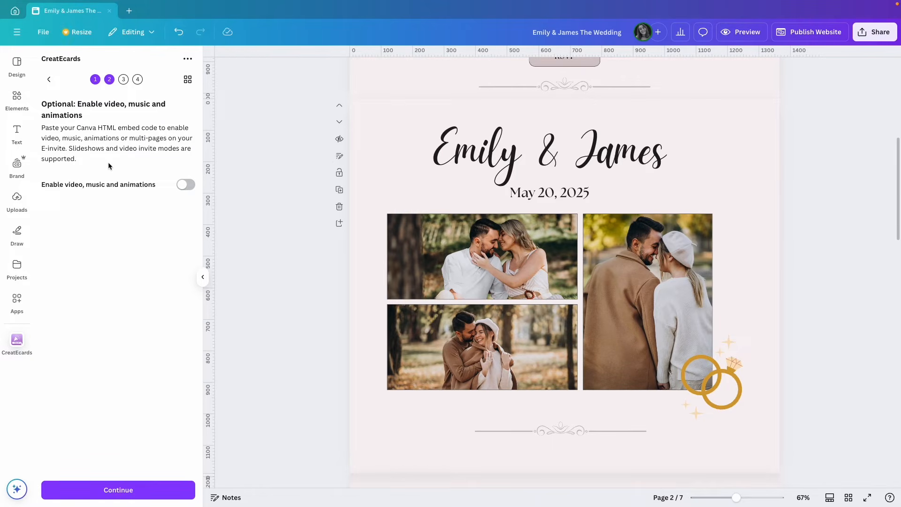
left_click(186, 185)
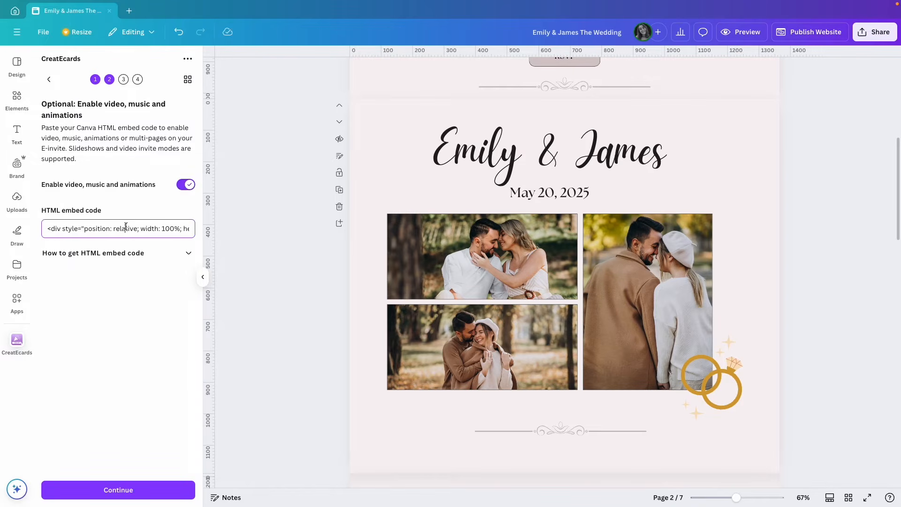
left_click(879, 36)
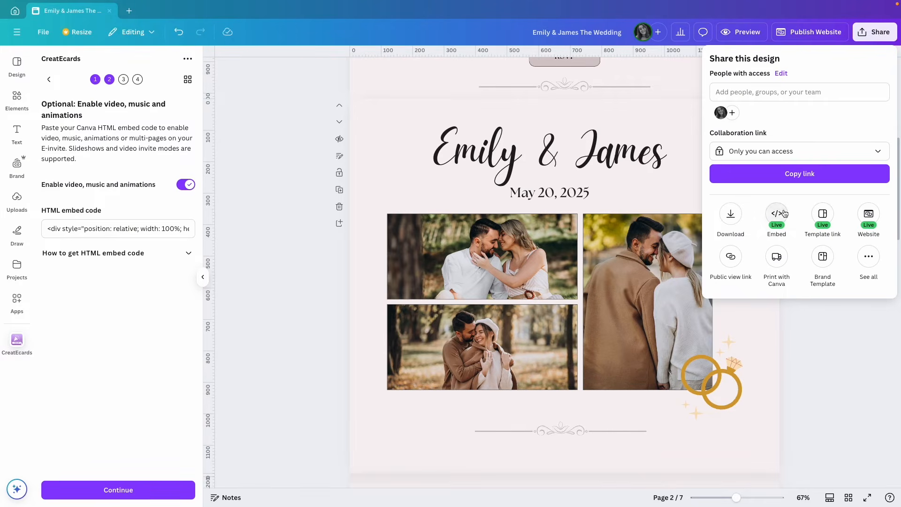
left_click(777, 216)
left_click(728, 97)
left_click(127, 230)
key("ctrl+a")
key("ctrl+v")
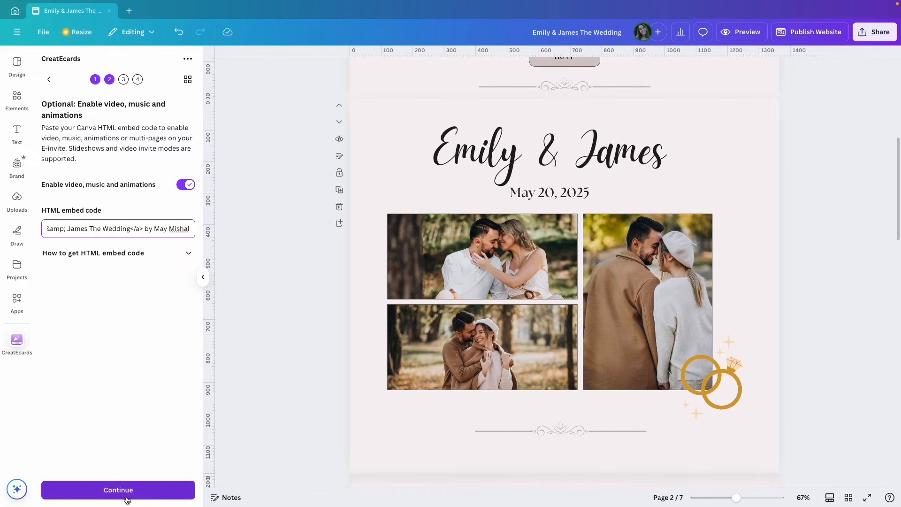
left_click(183, 189)
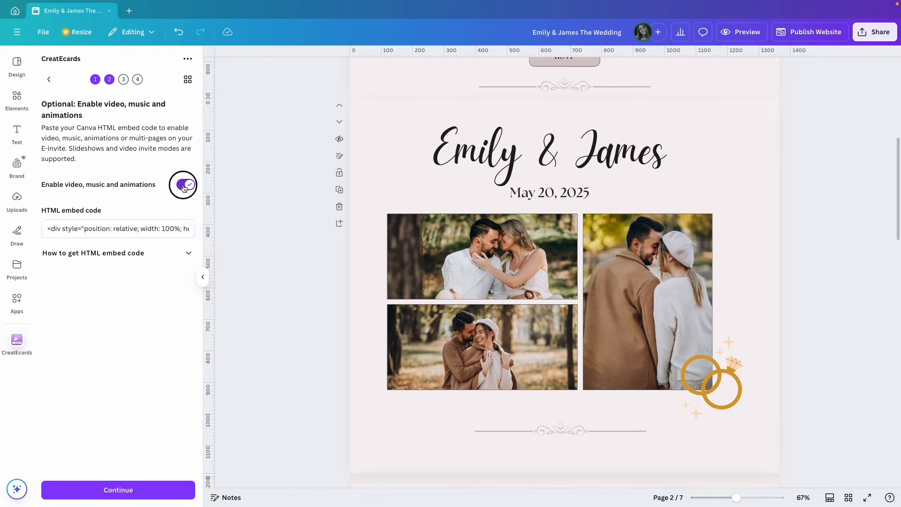
left_click(119, 491)
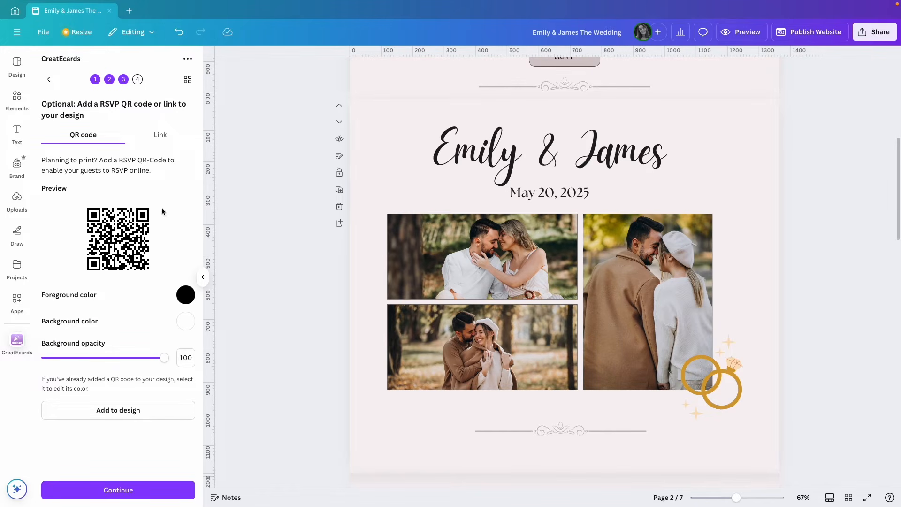
Show the RSVP link instead of the QR code, copy it, and continue
left_click(161, 134)
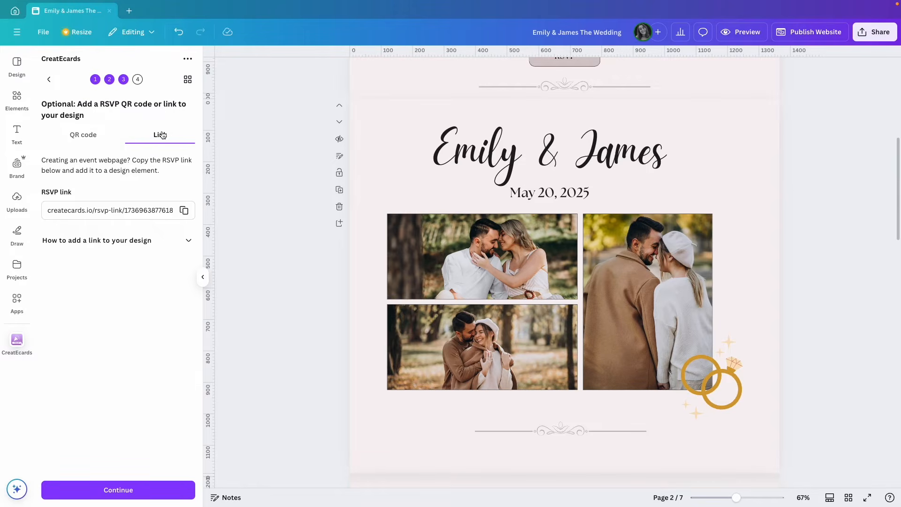
left_click(184, 209)
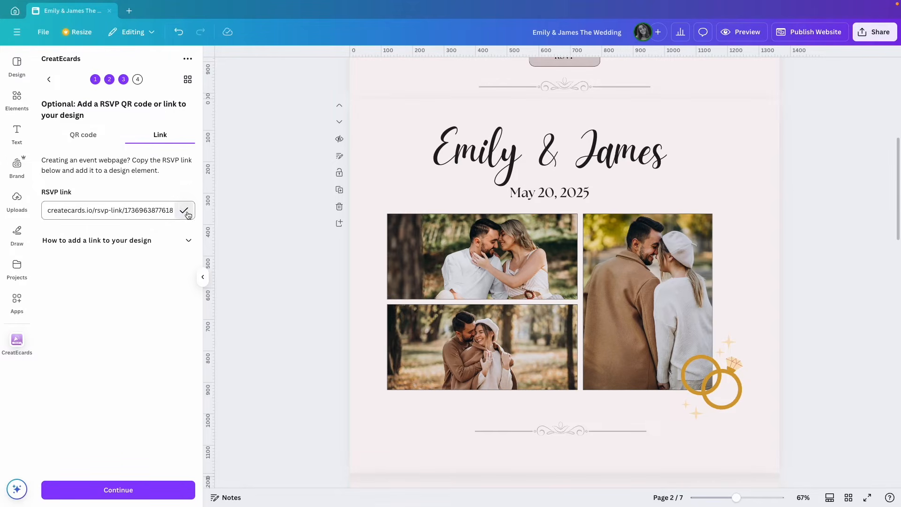
scroll(308, 206, "up", 5)
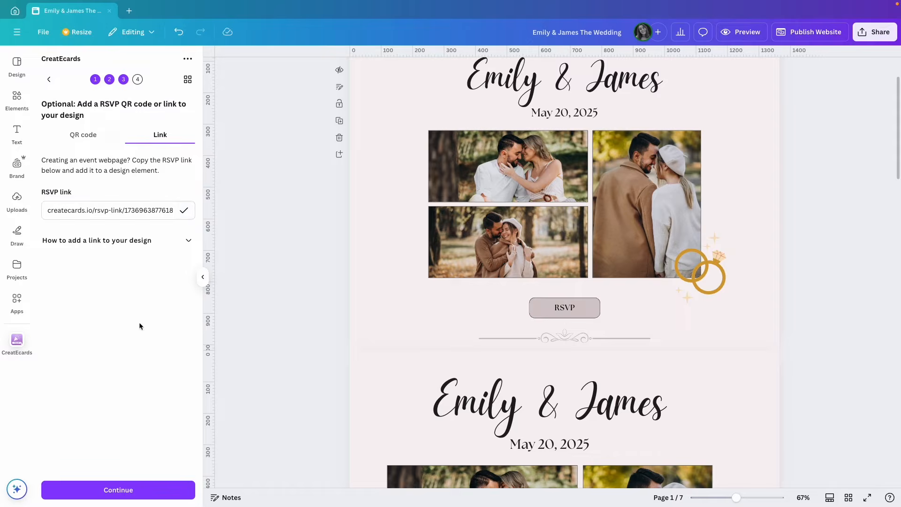
left_click(132, 490)
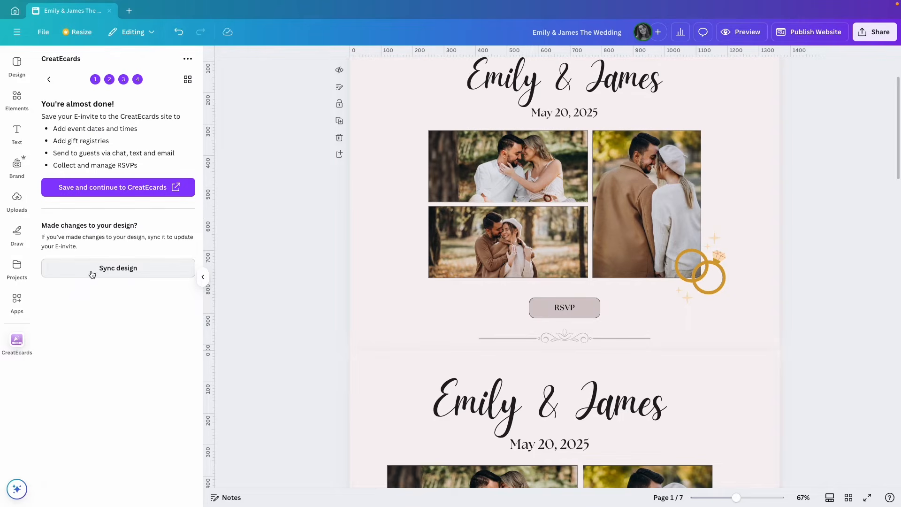
Save the E-invite to the CreatEcards site and create it as an Invitation
left_click(134, 191)
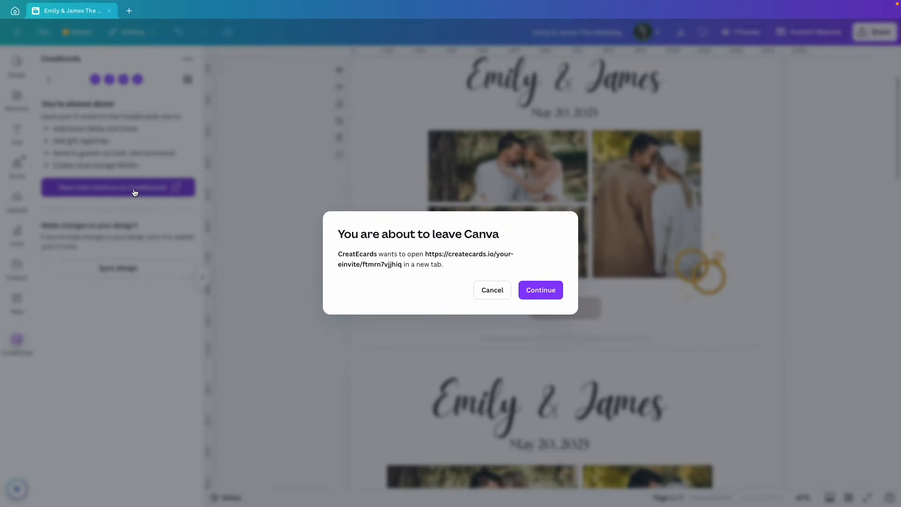
left_click(537, 289)
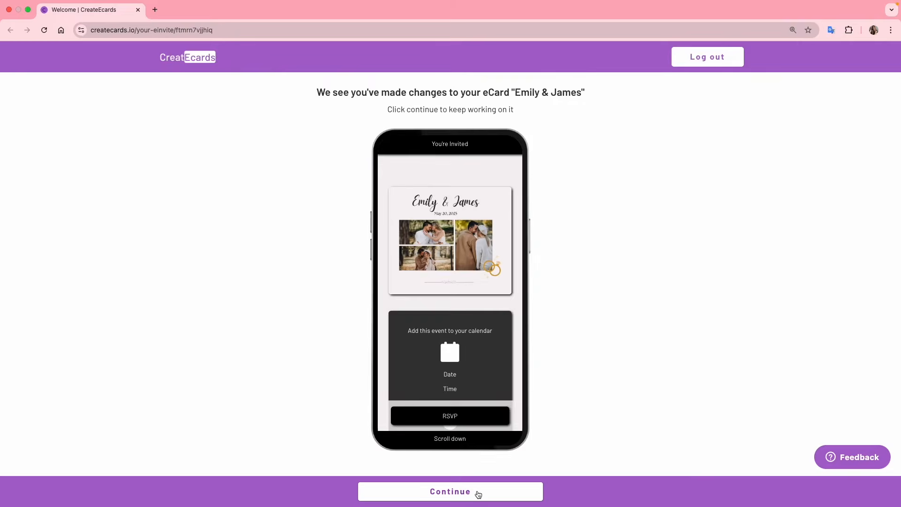
left_click(478, 494)
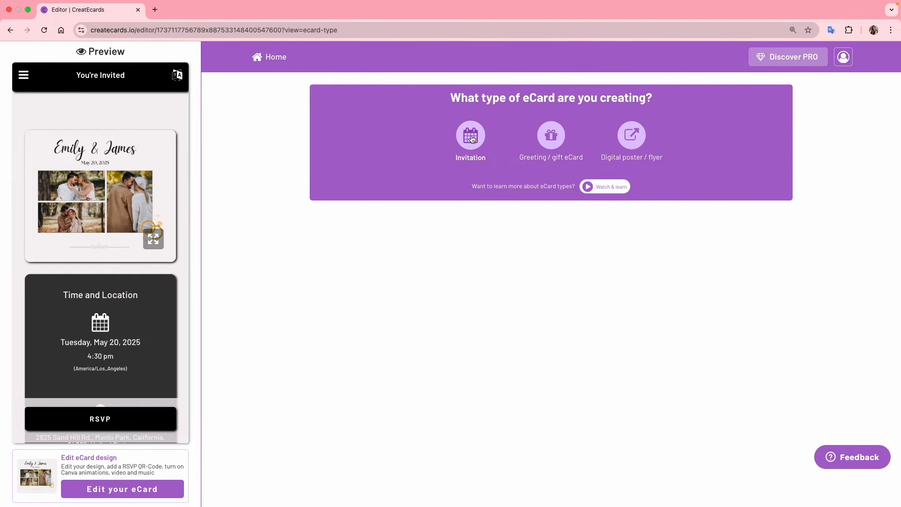
left_click(471, 139)
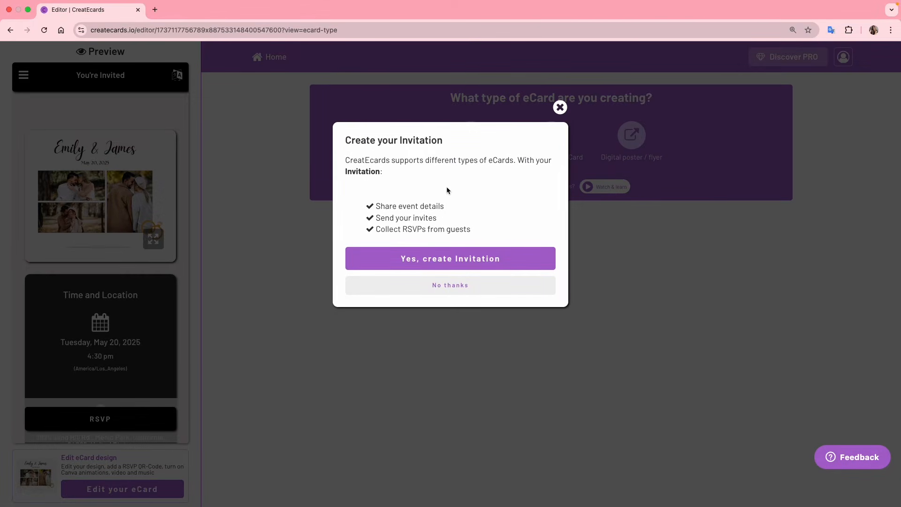
left_click(443, 258)
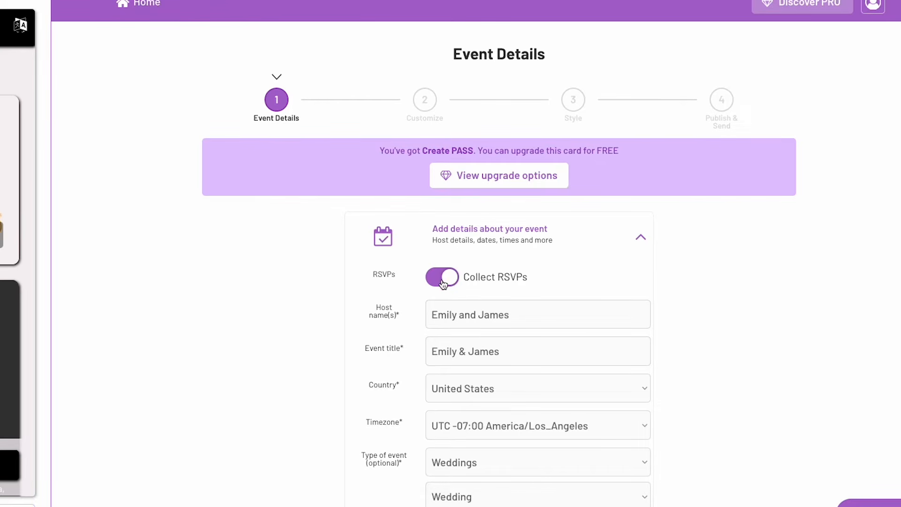
Confirm Weddings as the type of event in the Event Details form
scroll(502, 278, "down", 2)
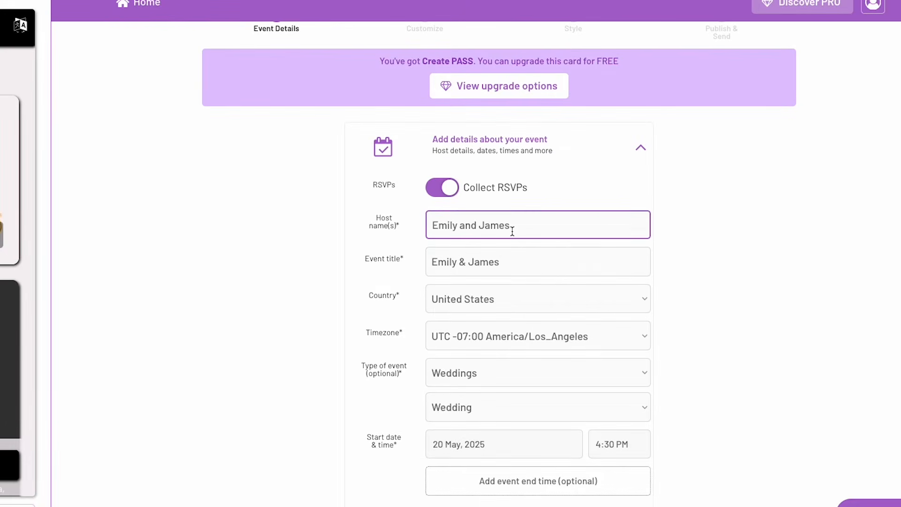
scroll(498, 263, "down", 2)
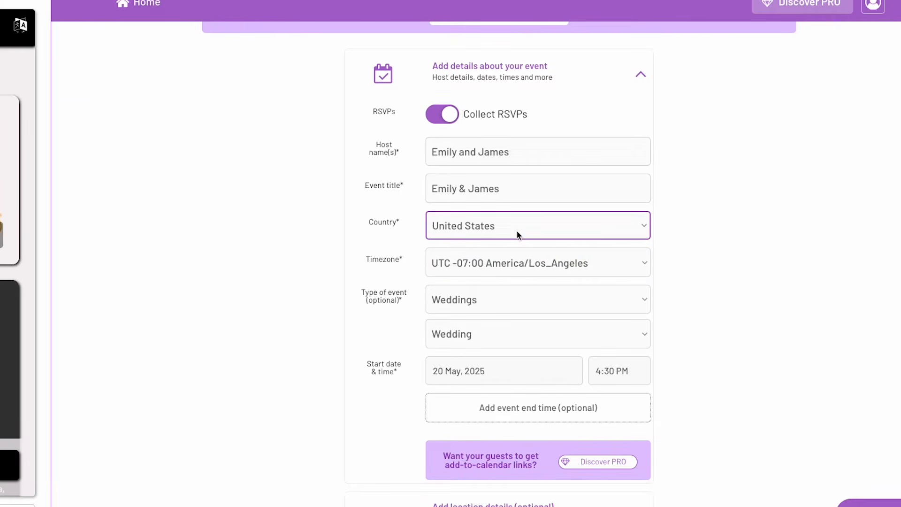
scroll(545, 265, "down", 1)
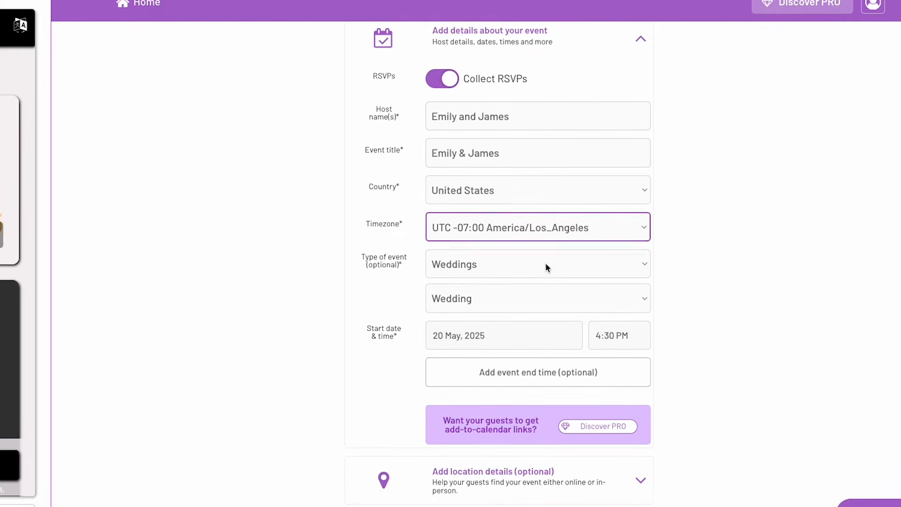
left_click(481, 261)
left_click(506, 261)
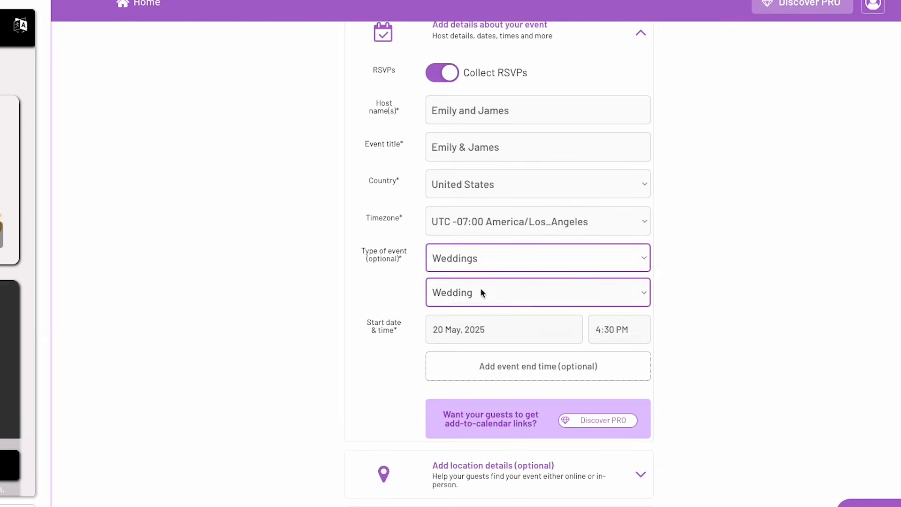
Expand the location details and keep the event marked as in person
scroll(717, 317, "down", 1)
scroll(714, 315, "down", 1)
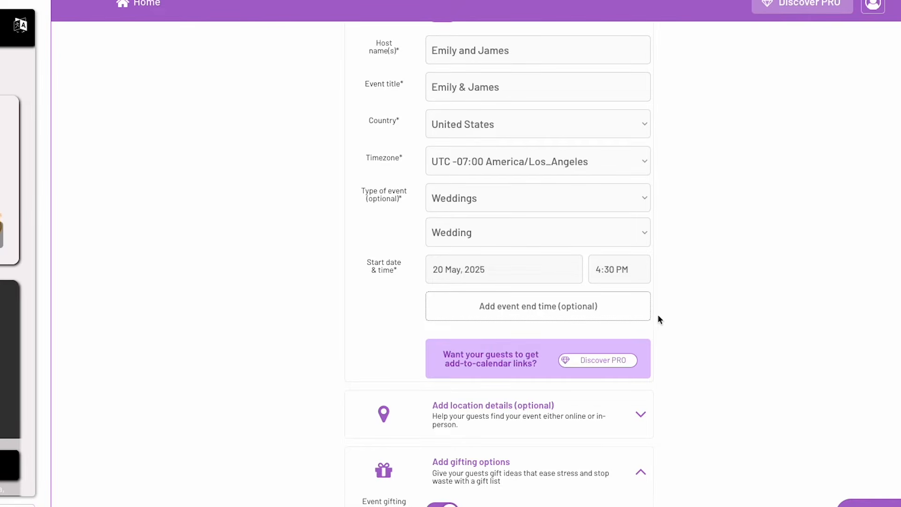
scroll(659, 318, "down", 1)
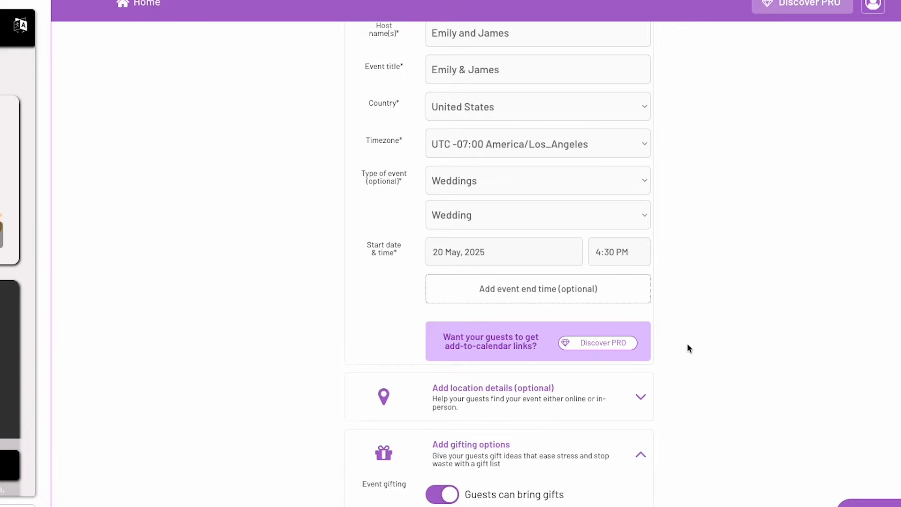
scroll(687, 342, "down", 2)
left_click(641, 301)
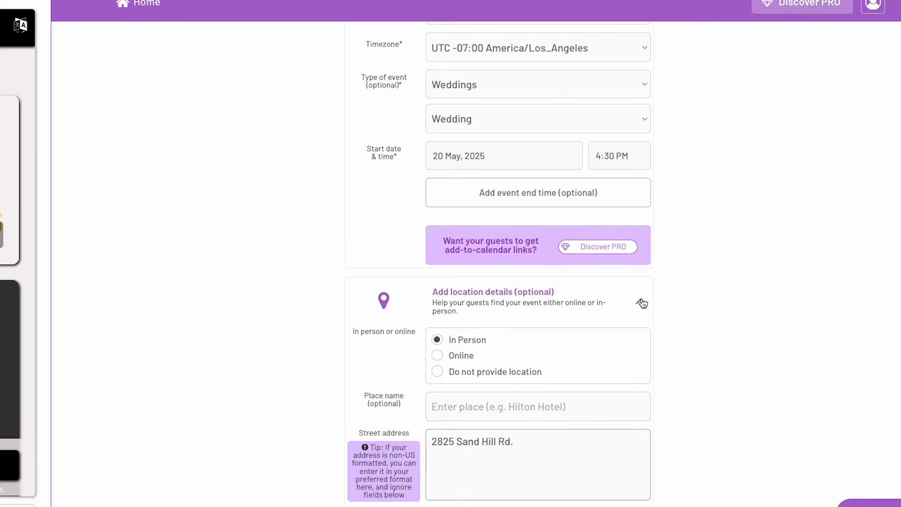
left_click(481, 344)
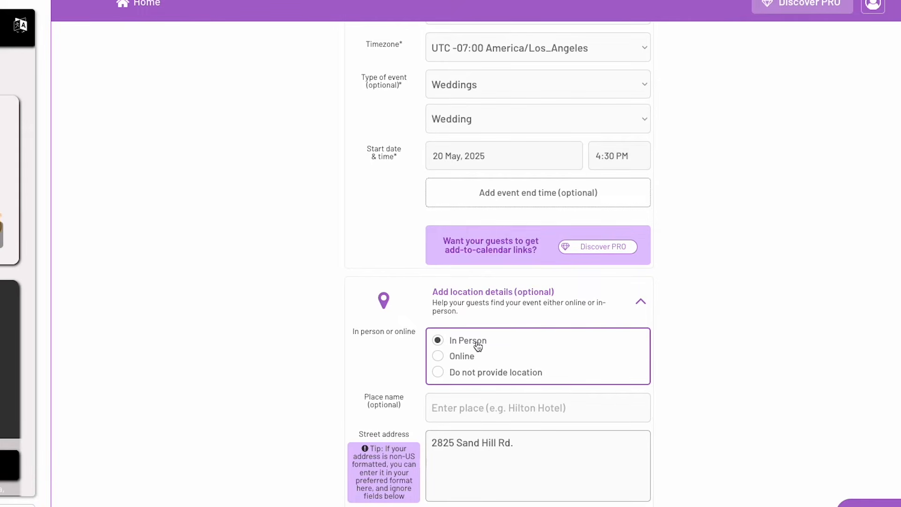
Review the place name field and select the venue's Menlo Park street address
scroll(557, 344, "down", 3)
left_click(500, 266)
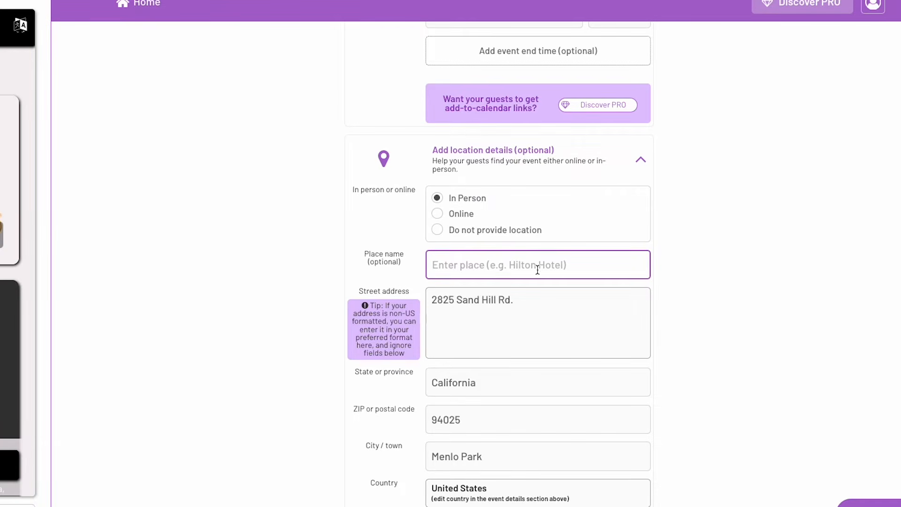
scroll(515, 268, "down", 2)
scroll(516, 269, "down", 1)
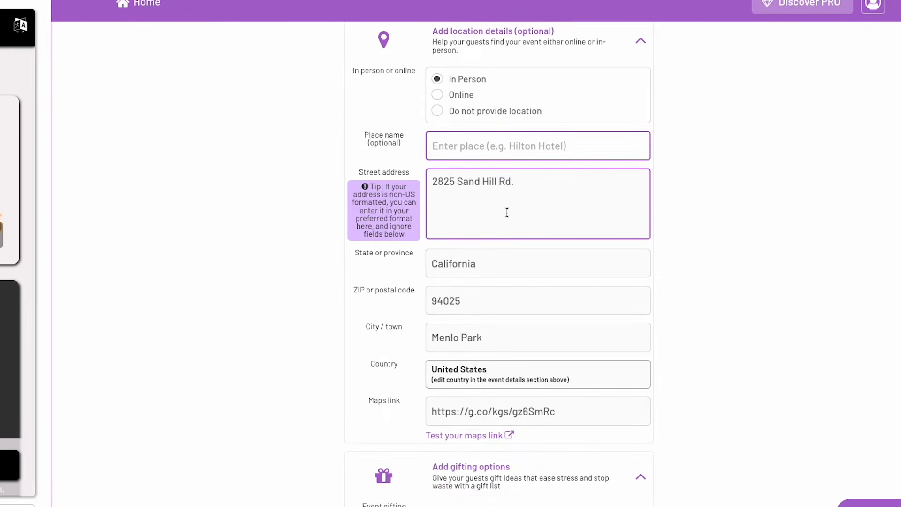
left_click(538, 181)
mouse_move(540, 182)
left_mouse_down()
mouse_move(428, 183)
mouse_move(537, 183)
left_mouse_up()
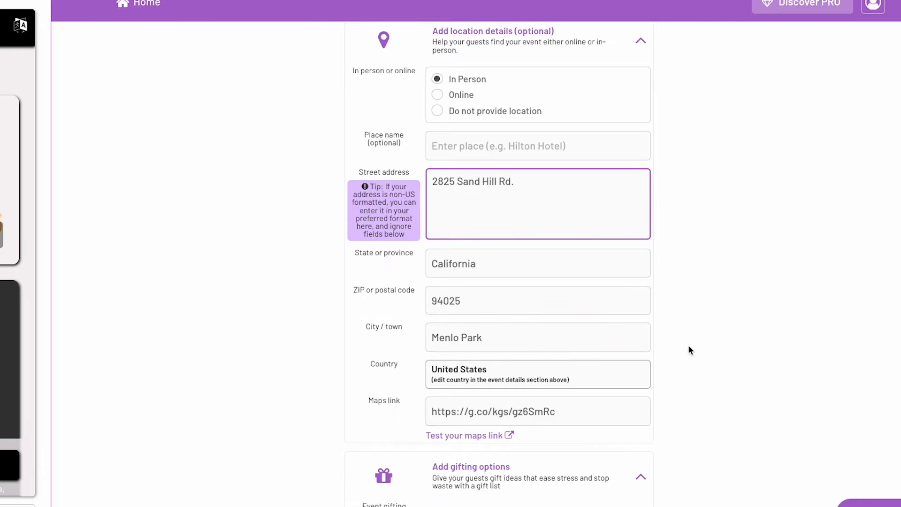
scroll(694, 344, "down", 2)
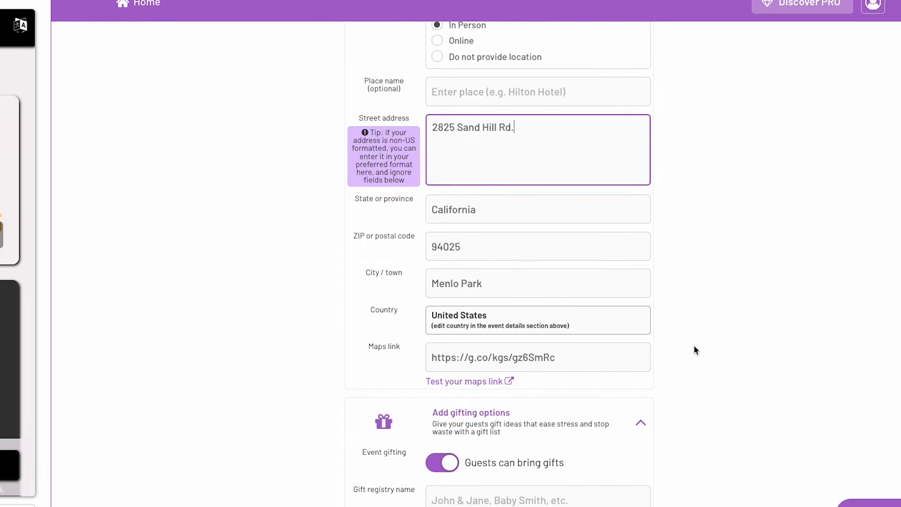
Replace the old g.co maps link with Rosewood Sand Hill's Google Maps share link
left_click(564, 347)
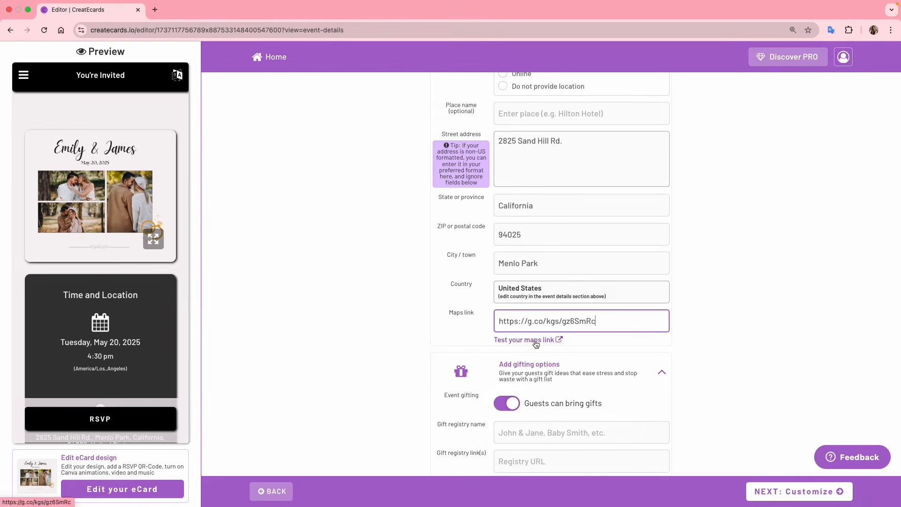
left_click(536, 342)
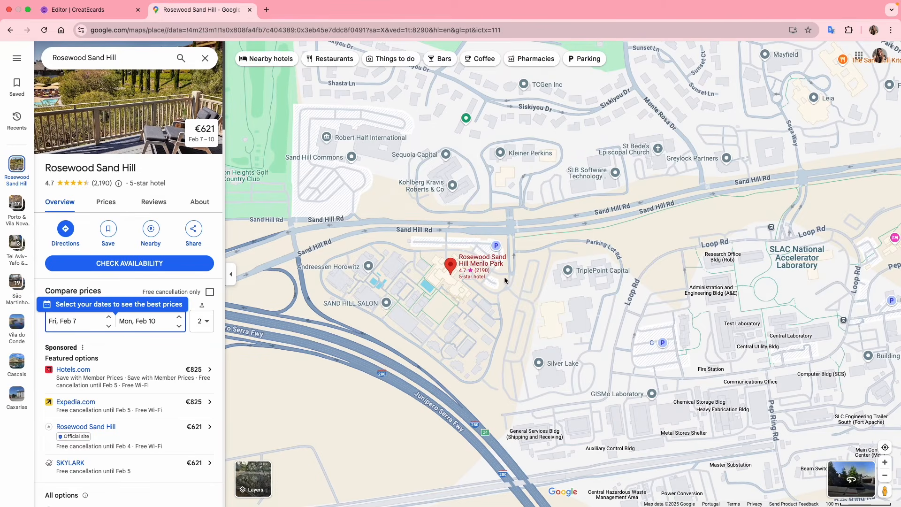
left_click(193, 232)
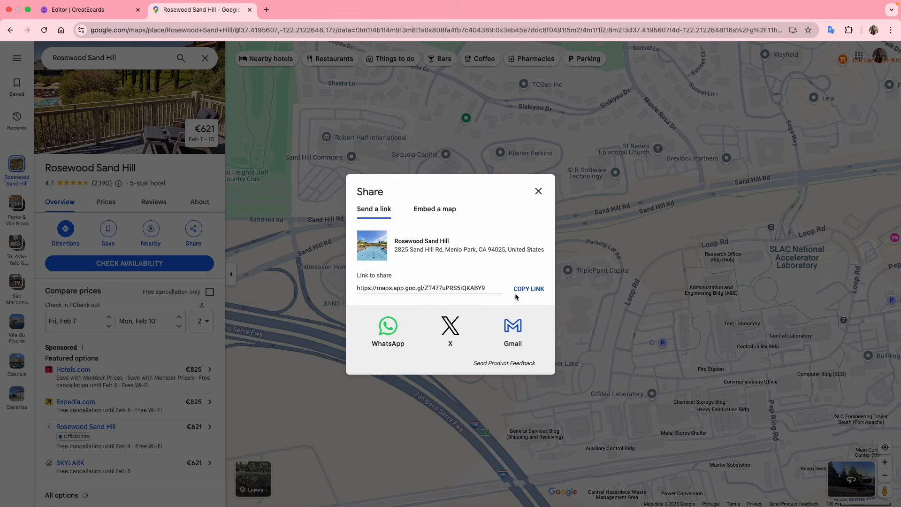
left_click(526, 294)
left_click(90, 10)
left_click(532, 320)
triple_click(532, 320)
key("super+v")
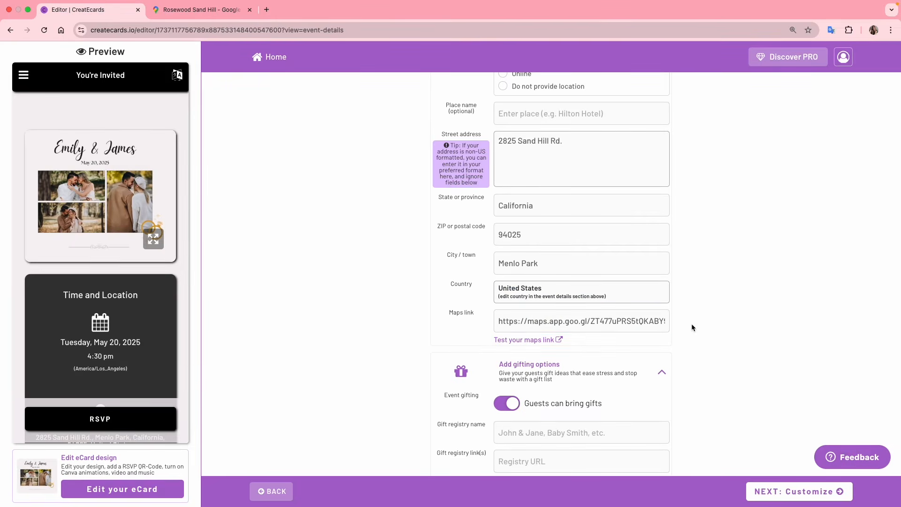
Change the maximum guests per invite from 10 to 5 in Guest / RSVP settings
scroll(691, 323, "down", 3)
scroll(692, 327, "down", 3)
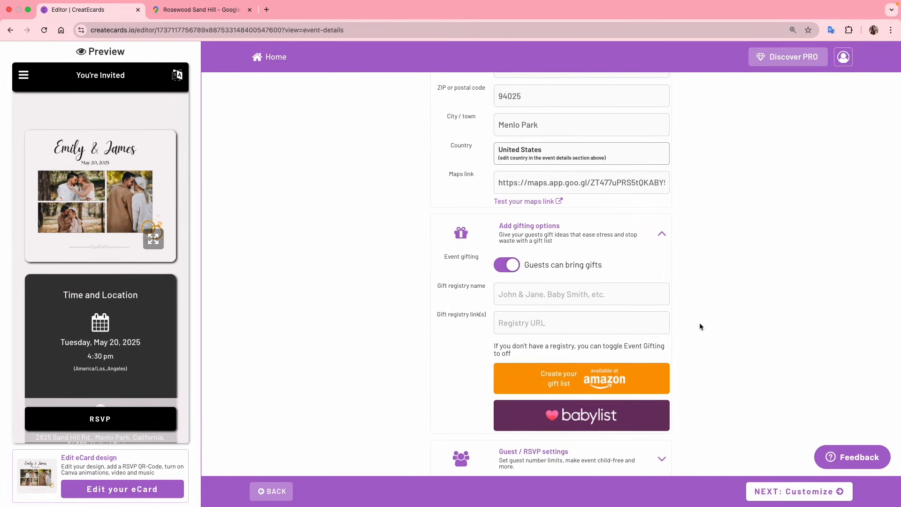
scroll(699, 322, "down", 1)
left_click(556, 281)
left_click(548, 314)
scroll(548, 314, "down", 1)
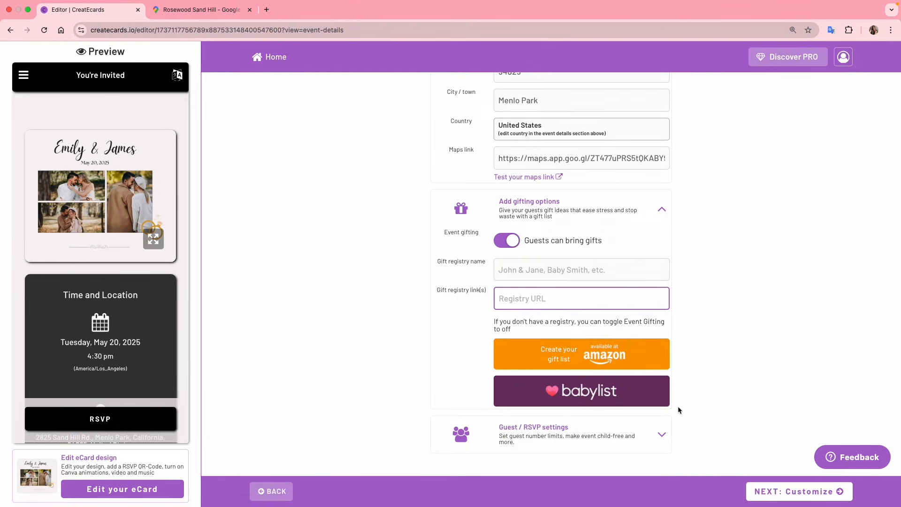
left_click(661, 436)
scroll(714, 409, "down", 3)
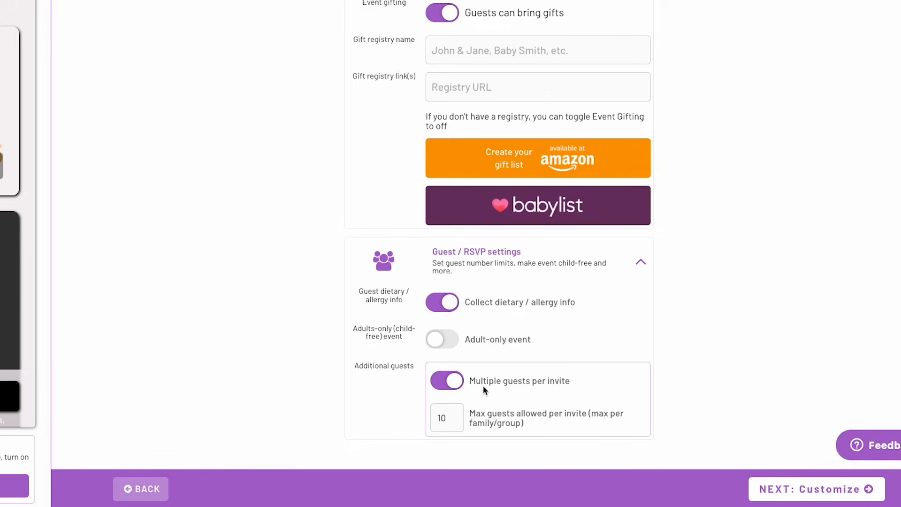
double_click(453, 419)
type("5")
left_click(510, 409)
Make the wedding an adult-only event and proceed to the Customize step
left_click(454, 414)
left_click(450, 340)
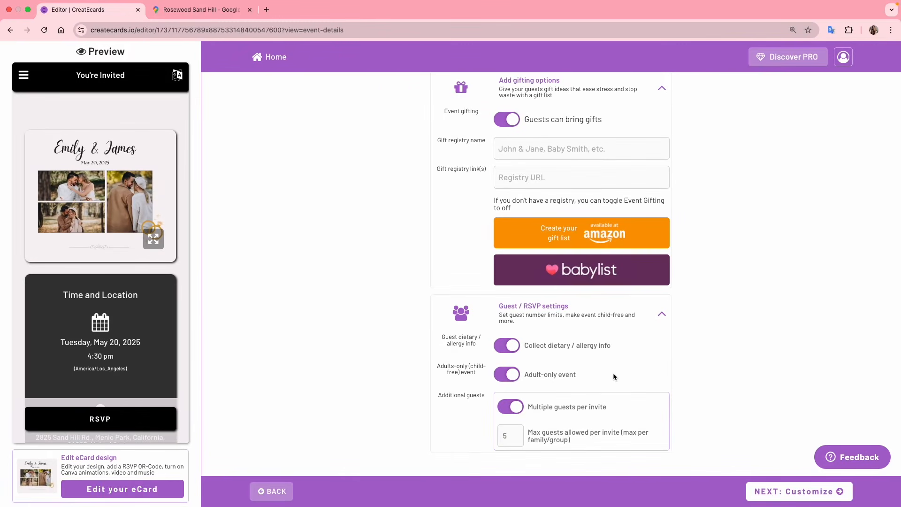
left_click(781, 493)
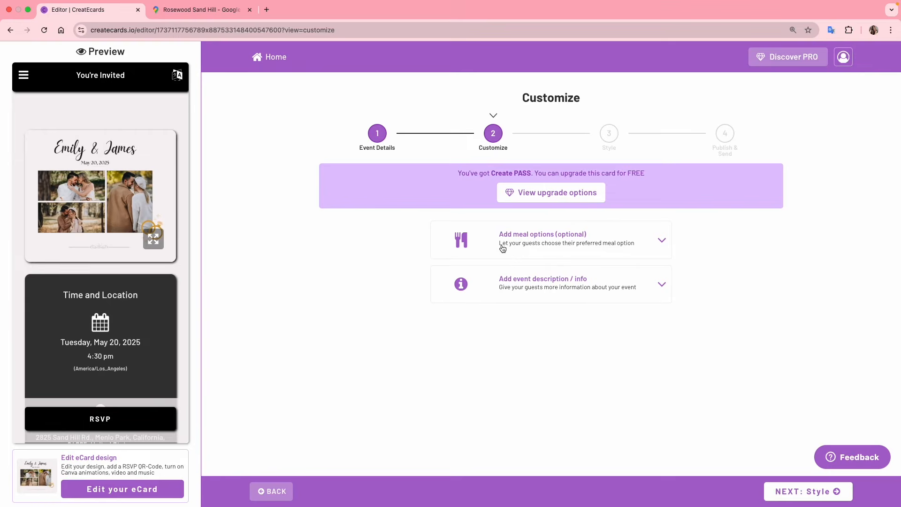
Show the Chicken, Beef, Fish and Vegetarian meal options
left_click(662, 242)
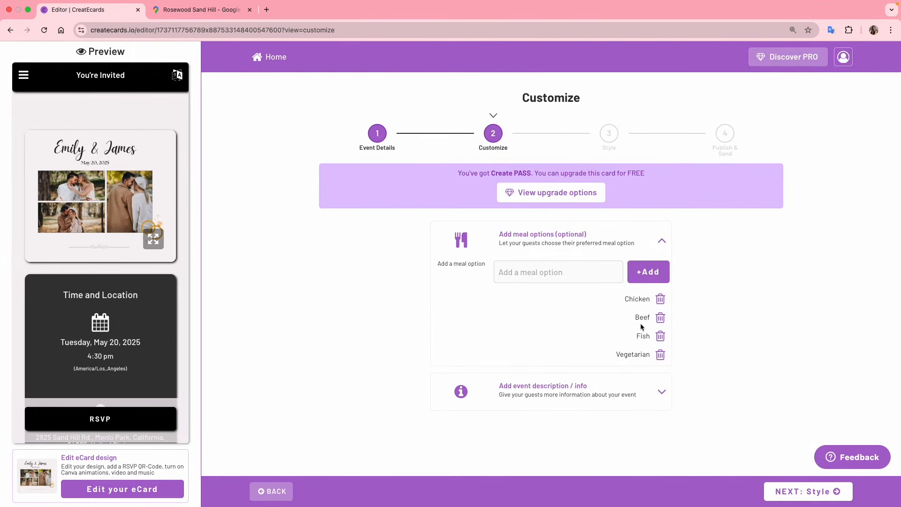
left_click(519, 270)
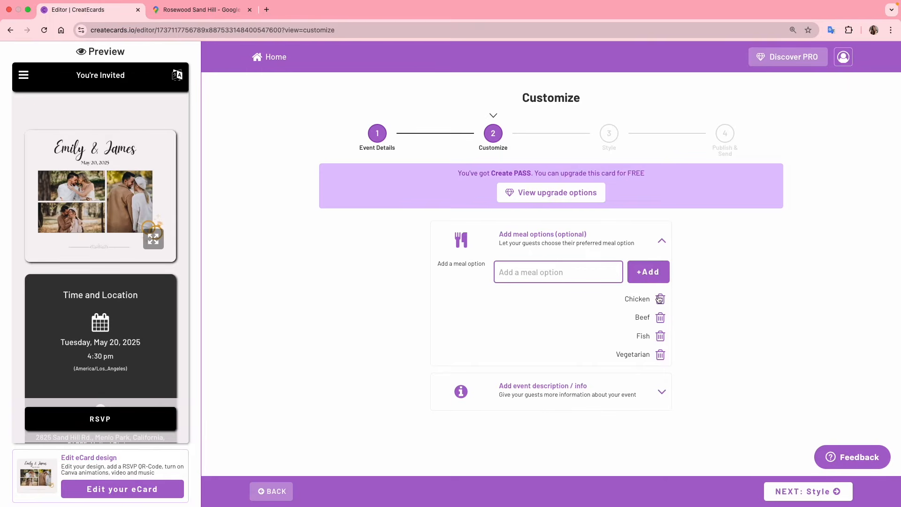
left_click(691, 303)
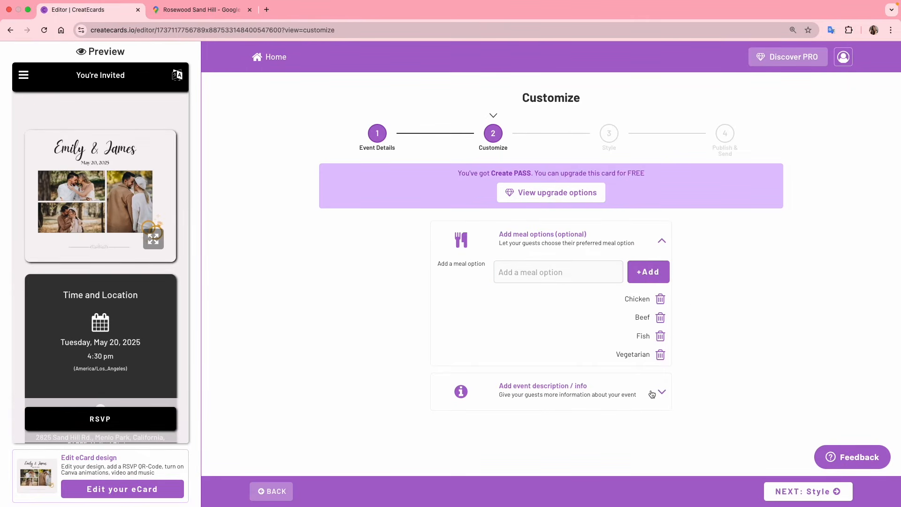
Switch on the event info block and let the AI draft a 1017-character event description
left_click(662, 392)
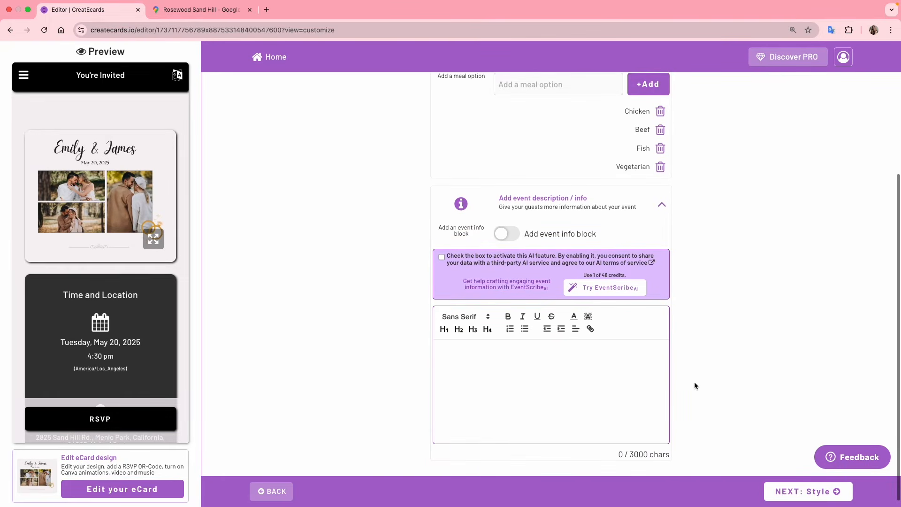
left_click(510, 238)
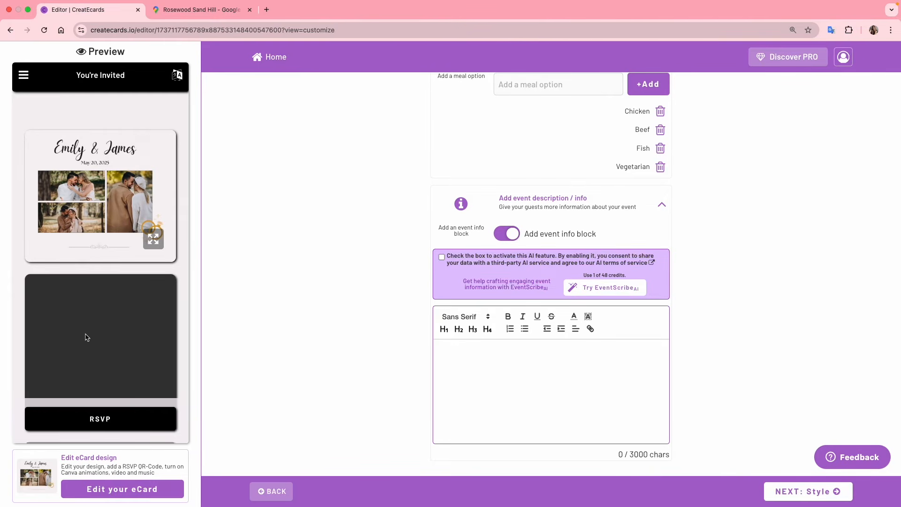
left_click(463, 365)
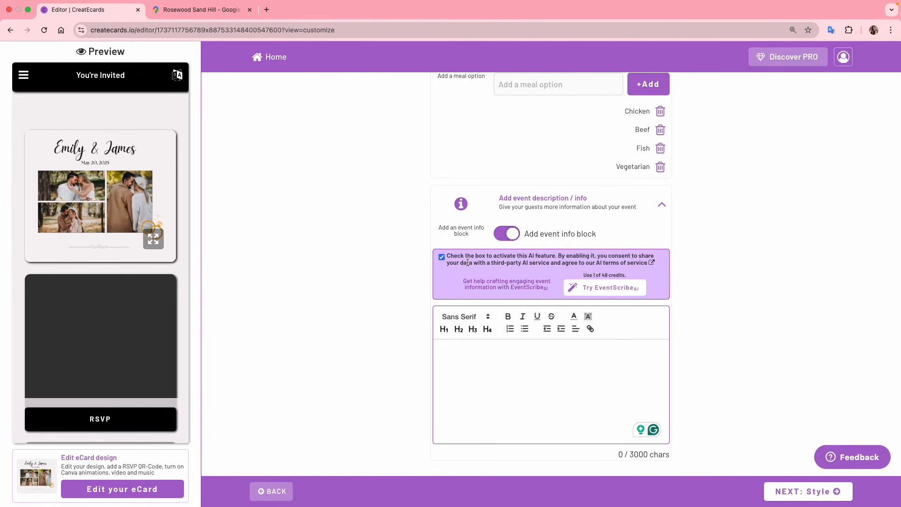
left_click(610, 292)
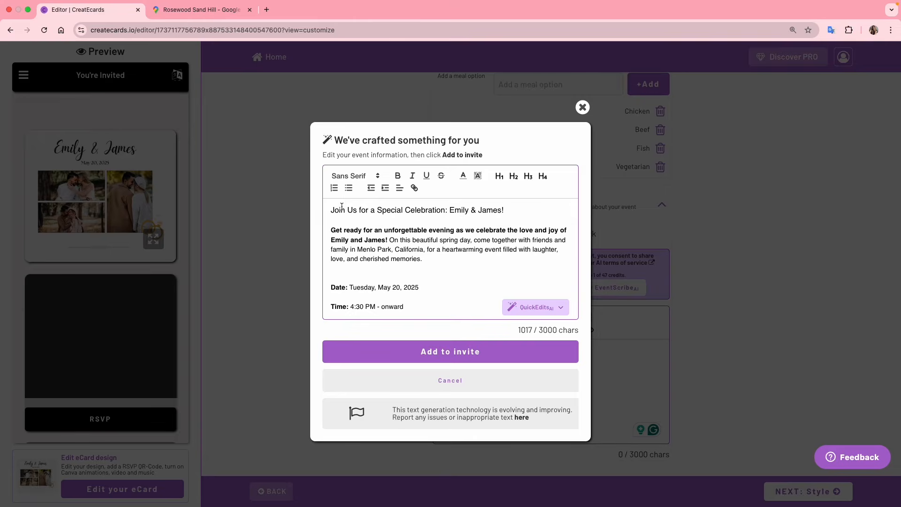
Review the AI-drafted event description text
left_click_drag(512, 209, 448, 210)
left_click(454, 230)
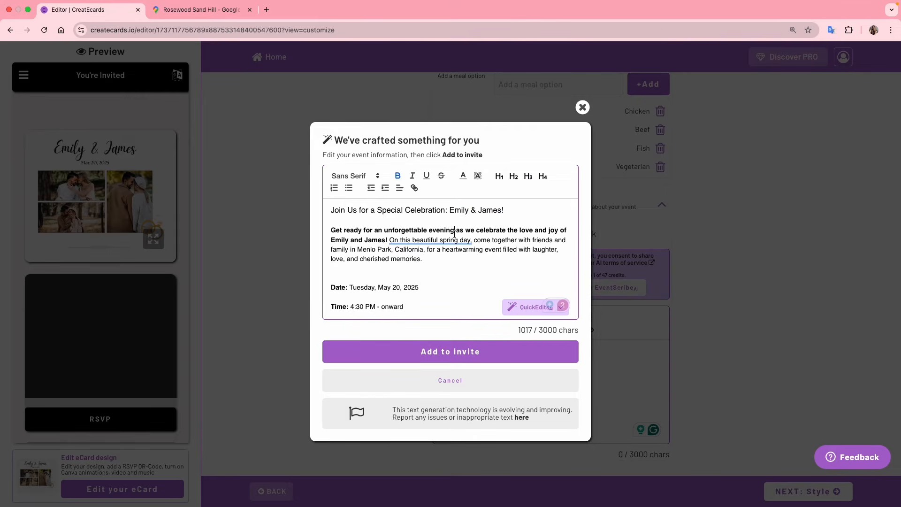
scroll(455, 235, "down", 3)
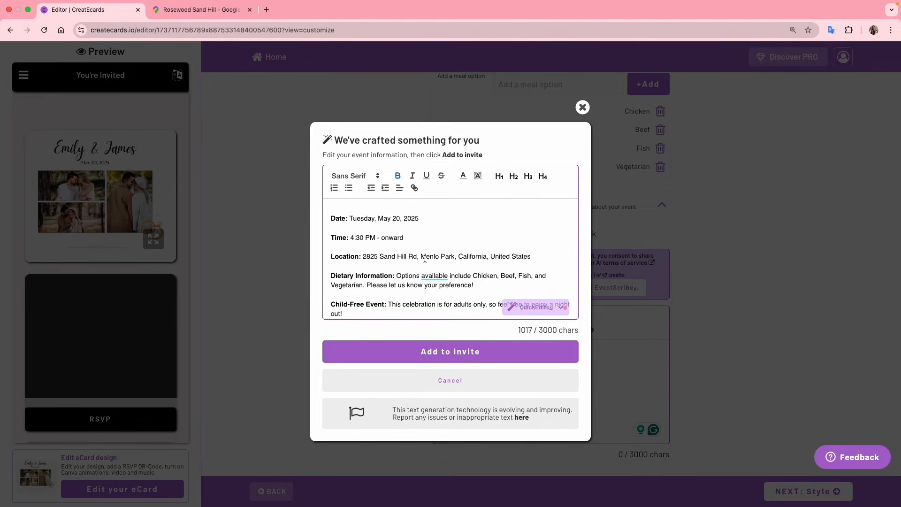
scroll(425, 259, "down", 2)
left_click_drag(471, 221, 496, 221)
left_click(479, 230)
left_click(376, 250)
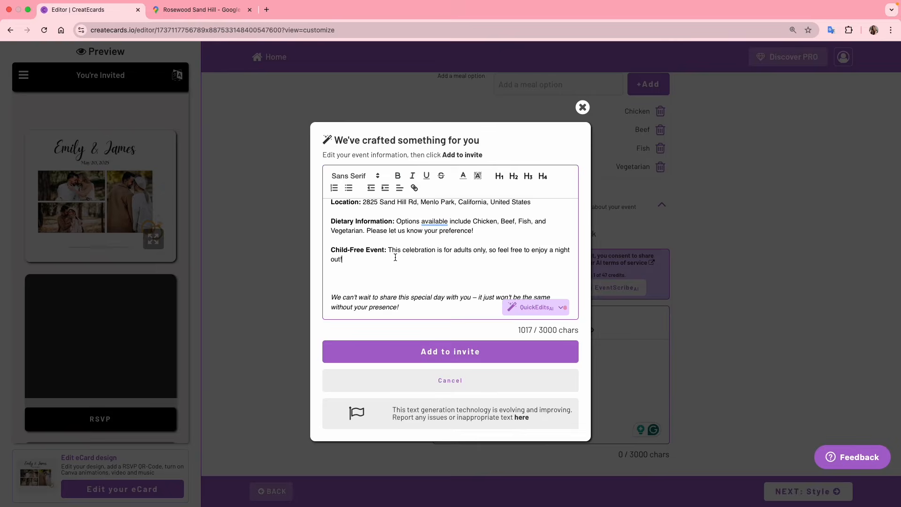
scroll(395, 257, "down", 1)
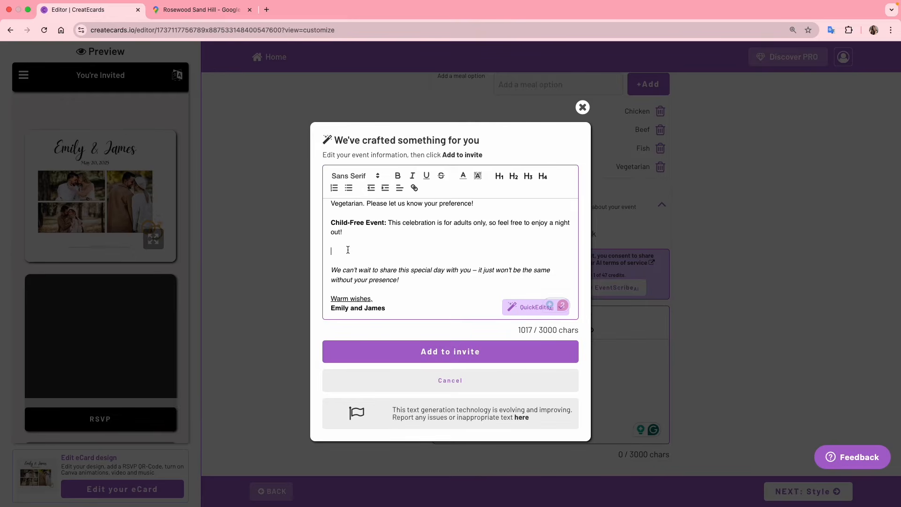
Rewrite the event text with the Add Warmth QuickEdit and add it to the invite
left_click(519, 313)
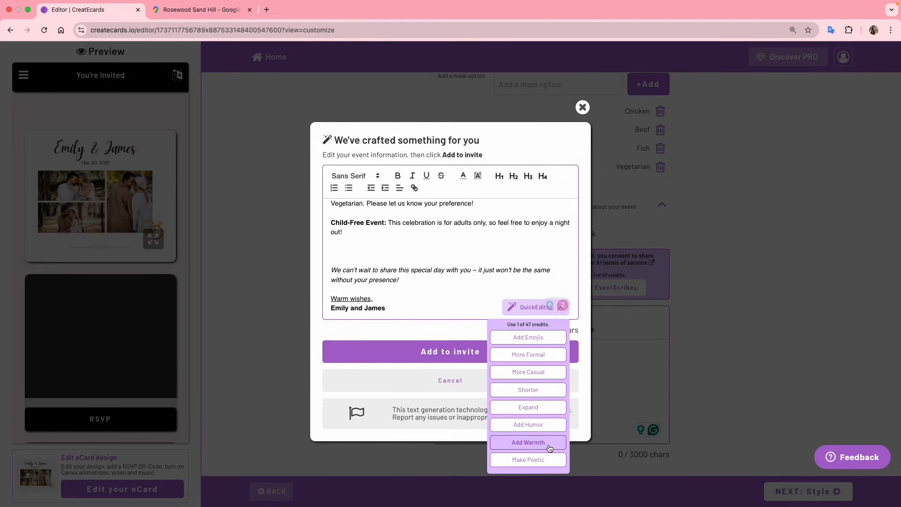
left_click(533, 447)
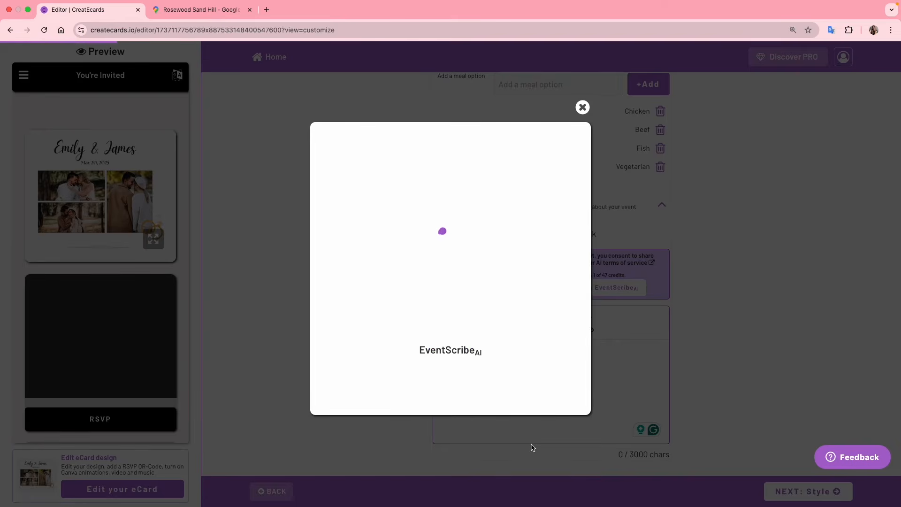
scroll(454, 284, "up", 5)
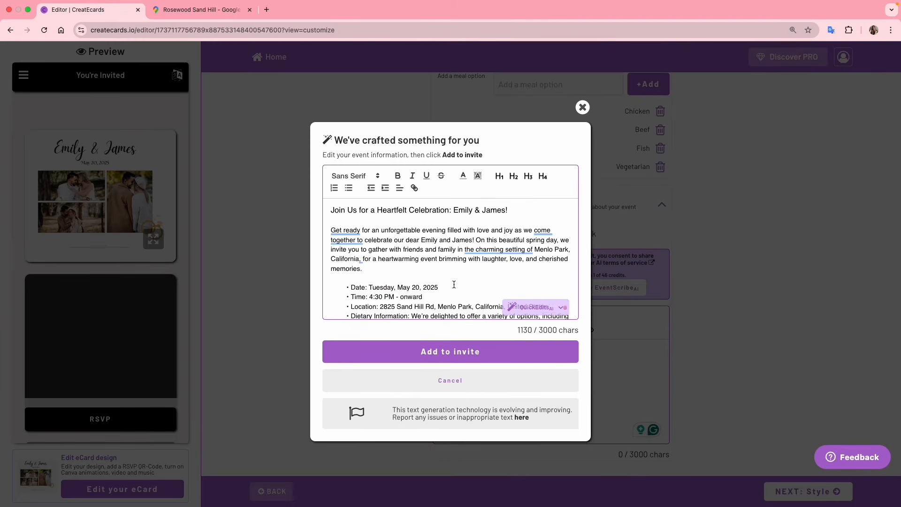
scroll(463, 284, "down", 1)
scroll(463, 284, "down", 4)
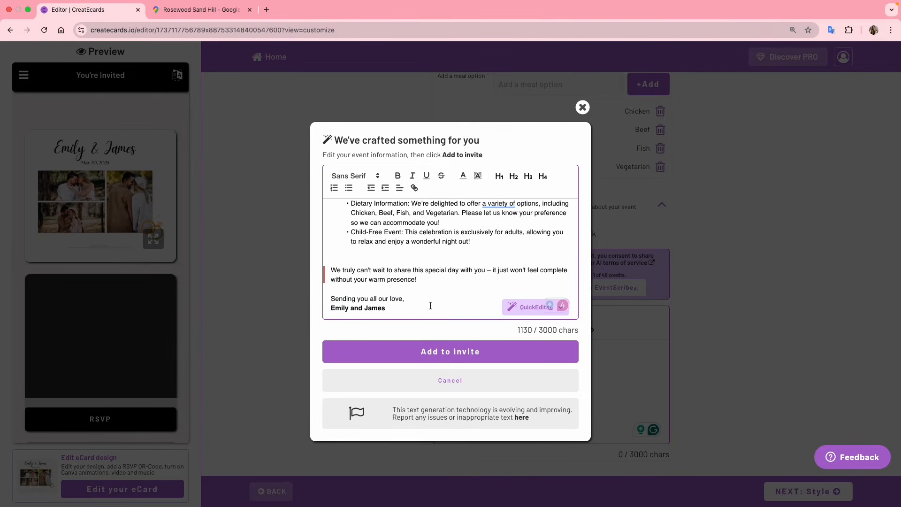
left_click(418, 353)
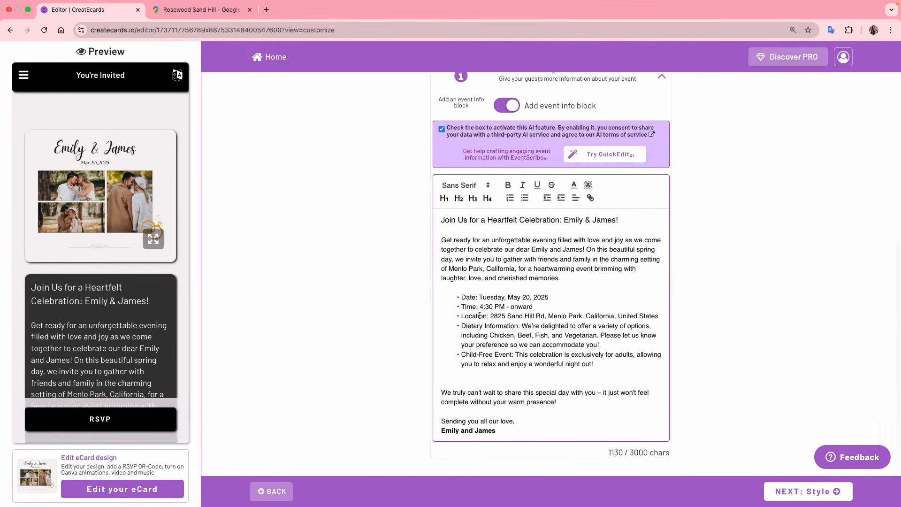
Switch off the event info block and continue to the Style step
scroll(94, 321, "down", 10)
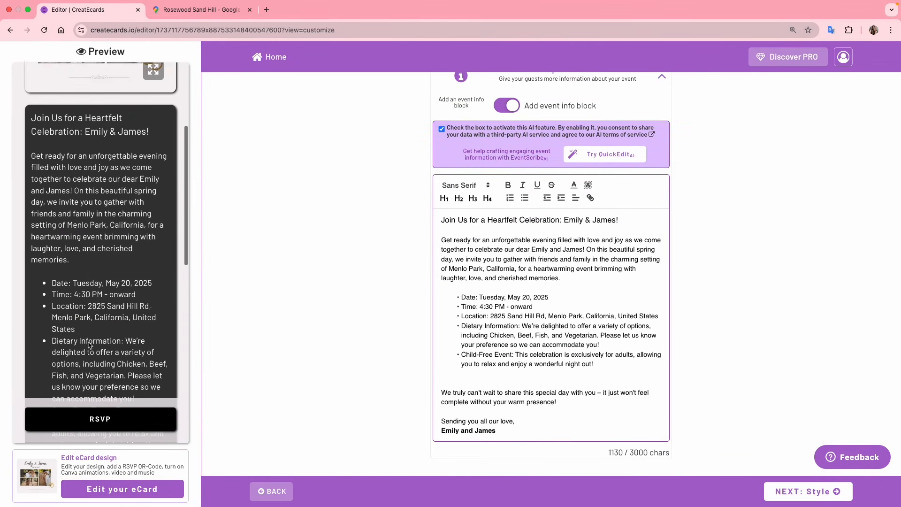
scroll(87, 342, "up", 10)
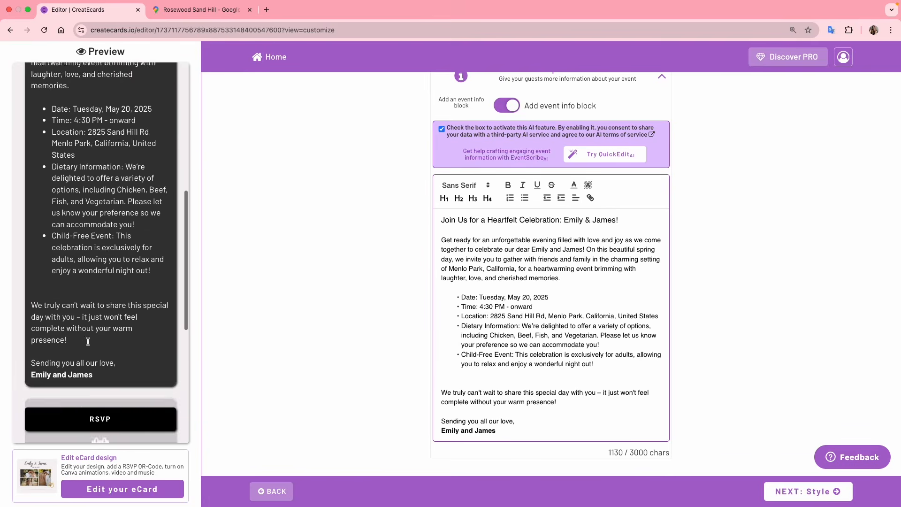
scroll(89, 345, "up", 1)
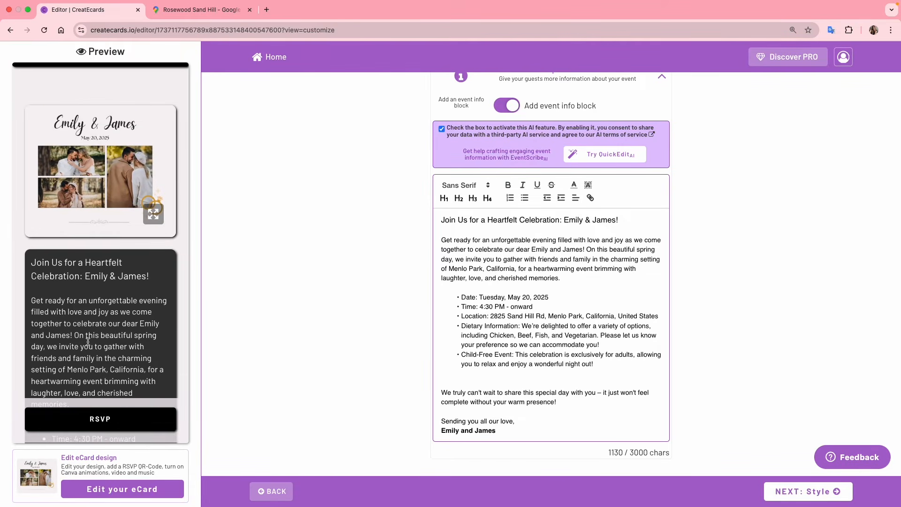
left_click(500, 109)
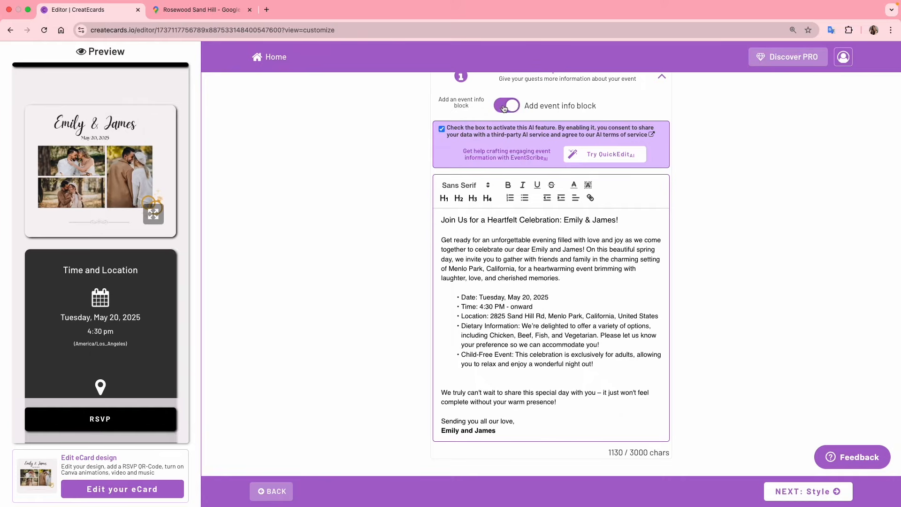
scroll(134, 334, "down", 3)
scroll(134, 334, "up", 4)
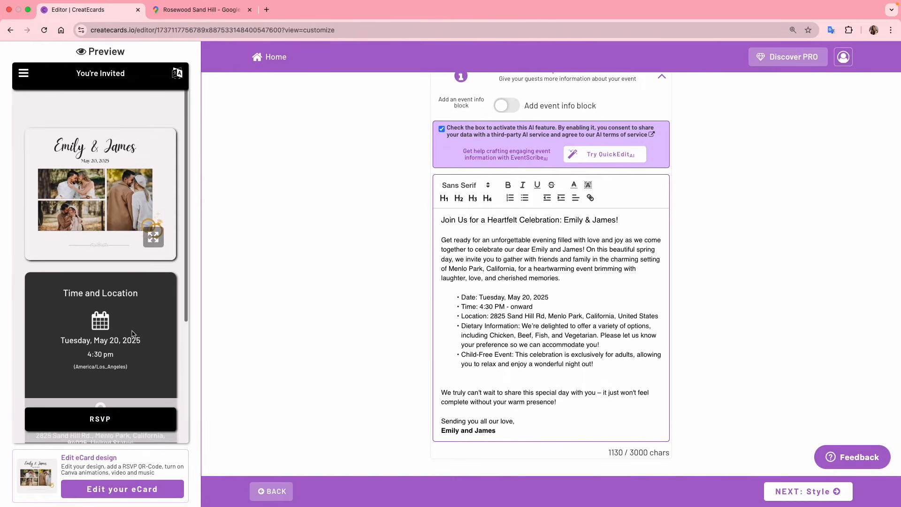
left_click(802, 483)
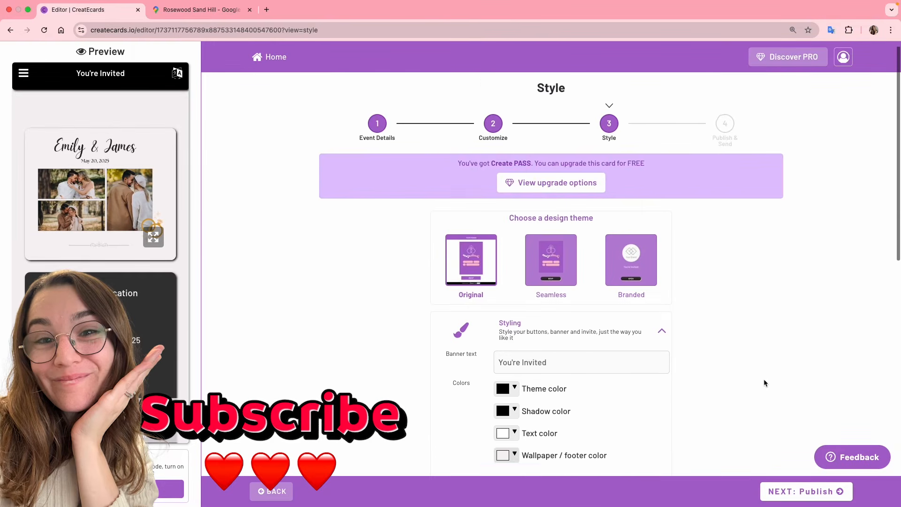
scroll(764, 378, "down", 3)
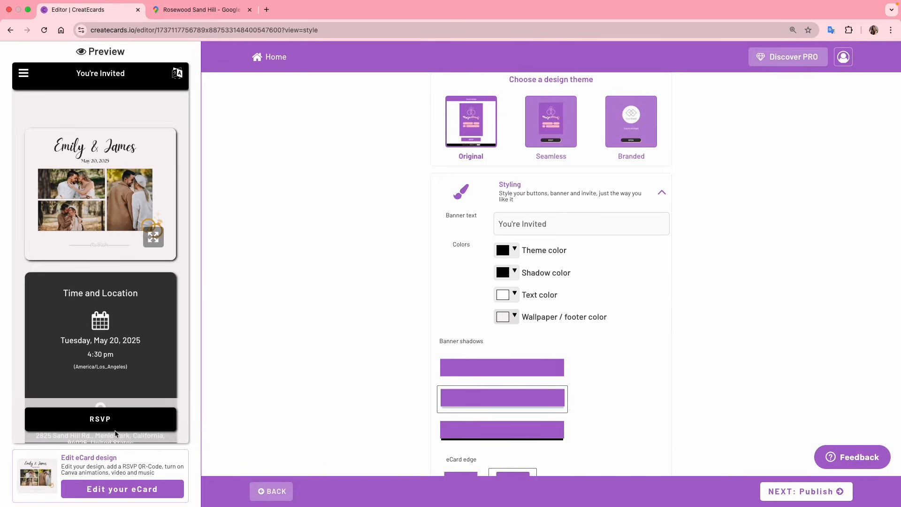
scroll(579, 351, "down", 1)
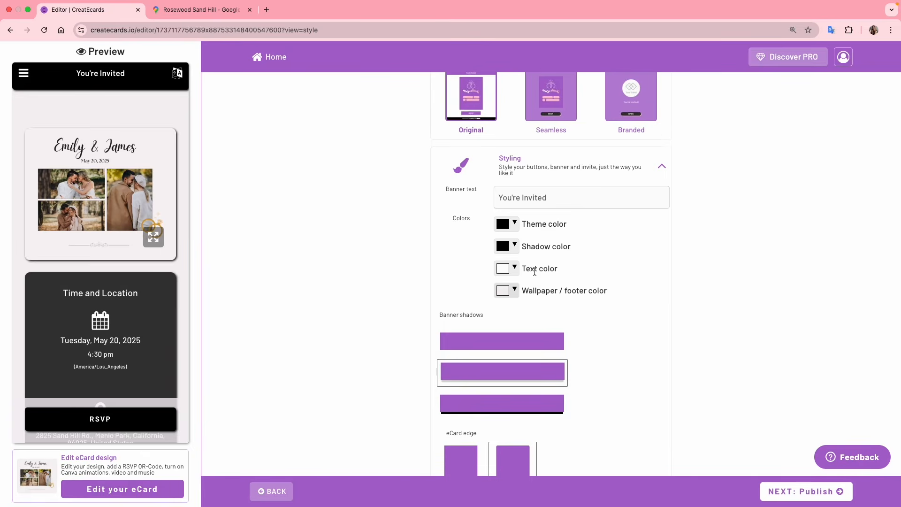
scroll(641, 305, "down", 5)
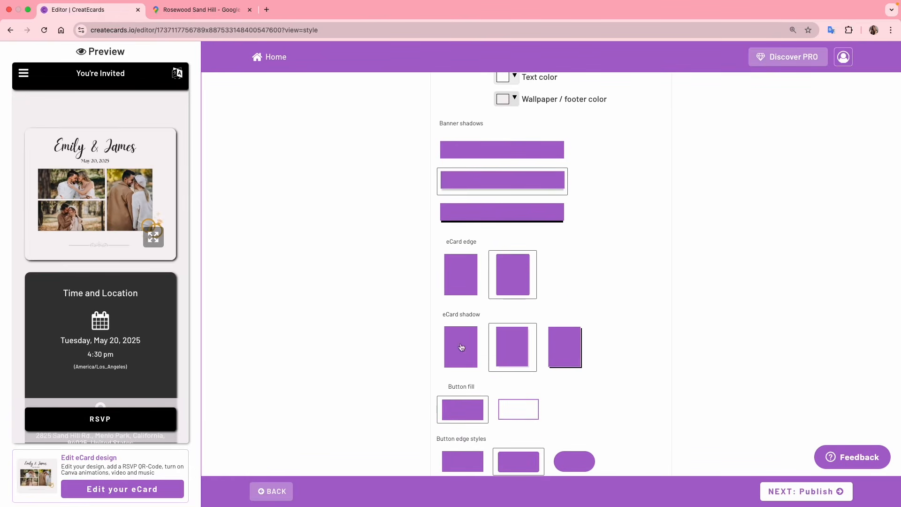
scroll(569, 294, "down", 3)
scroll(569, 297, "down", 2)
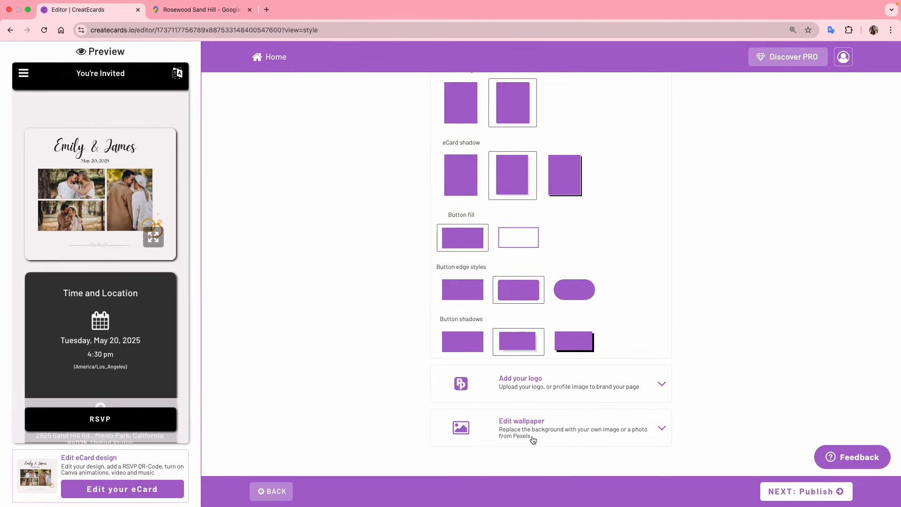
scroll(757, 384, "up", 10)
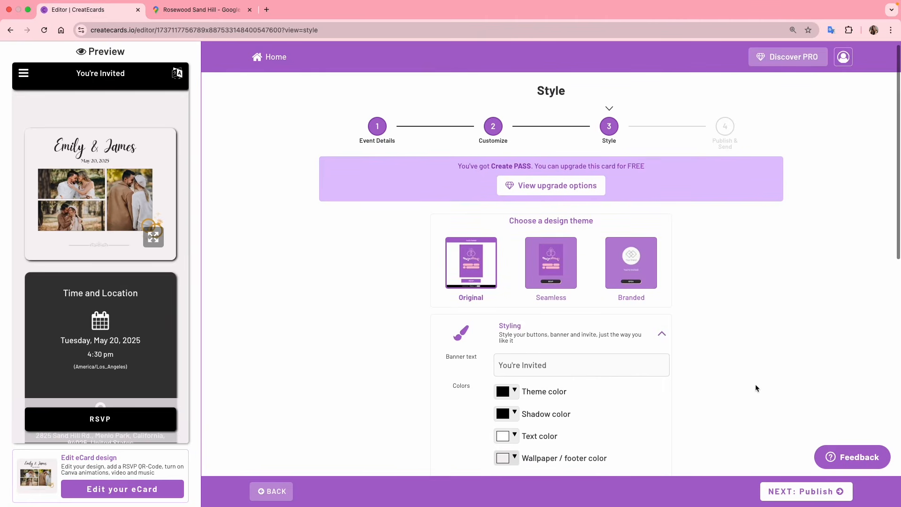
Go to Publish & Send and confirm changing the eCard web address
left_click(792, 493)
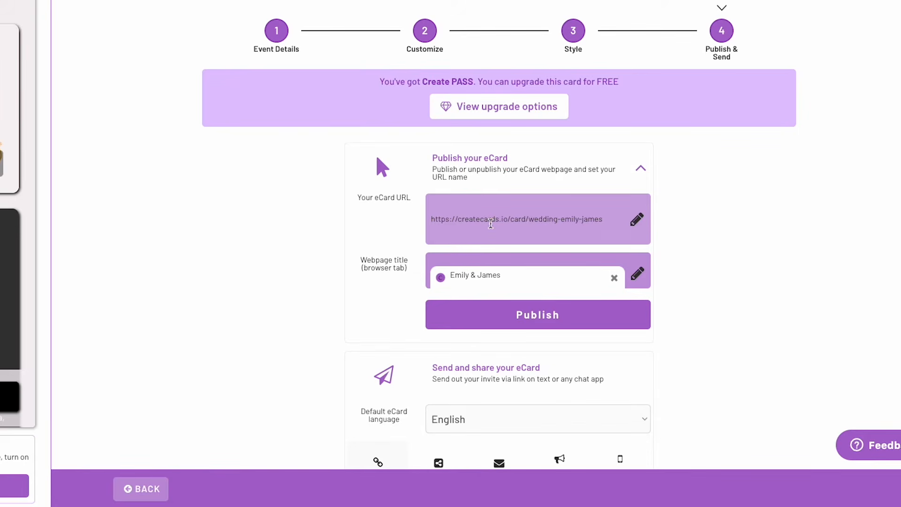
left_click(639, 223)
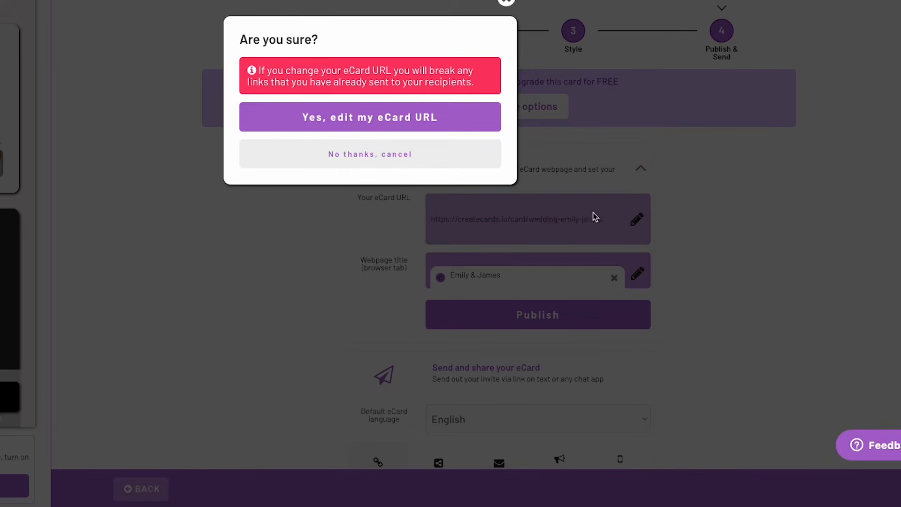
left_click(366, 125)
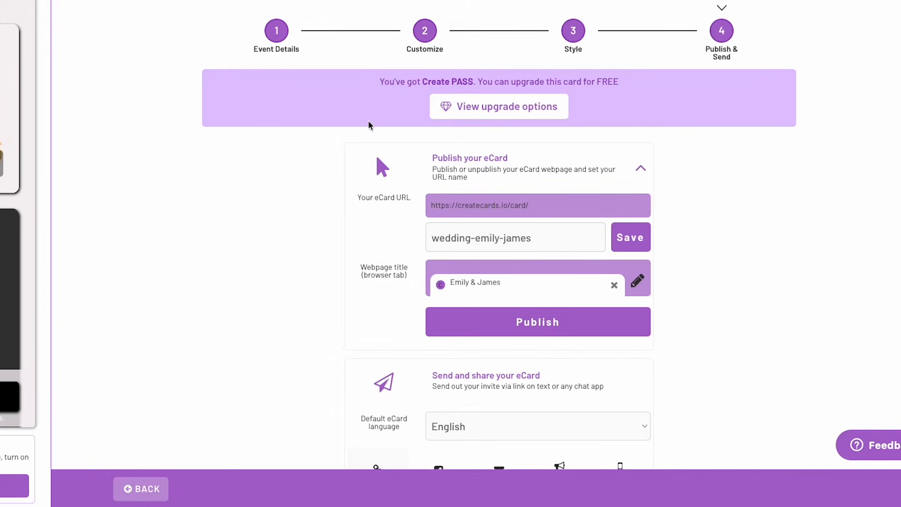
Set the address slug to the couple's names followed by 'wedding', save, and publish the eCard
left_click(477, 236)
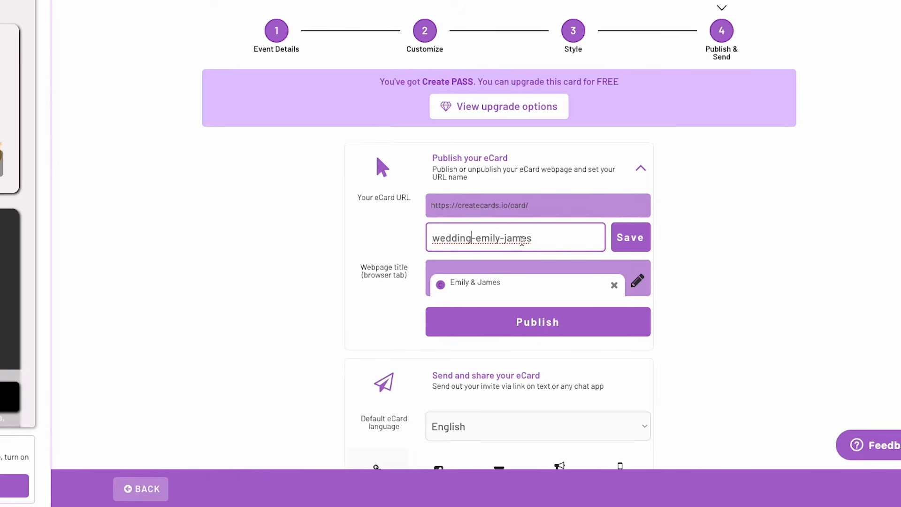
key("Right")
key("shift+Home")
key("BackSpace")
key("BackSpace")
key("End")
type("wedding")
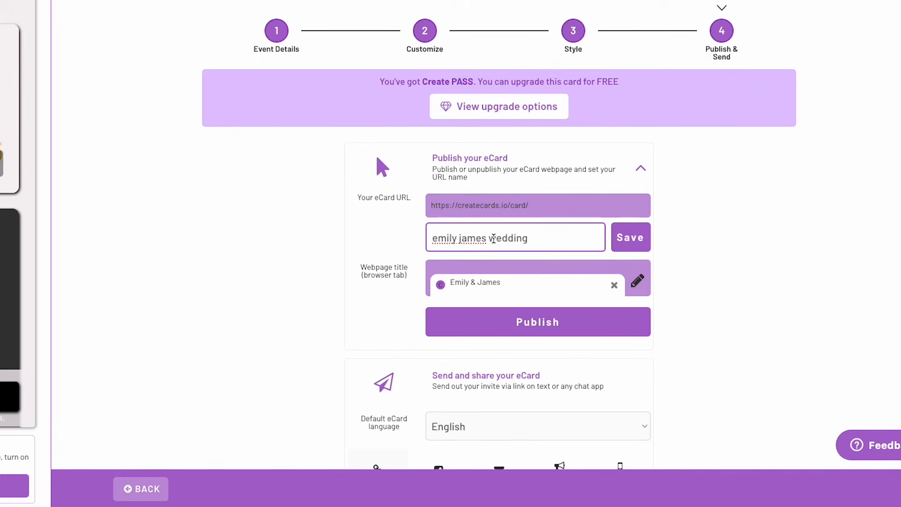
left_click(631, 239)
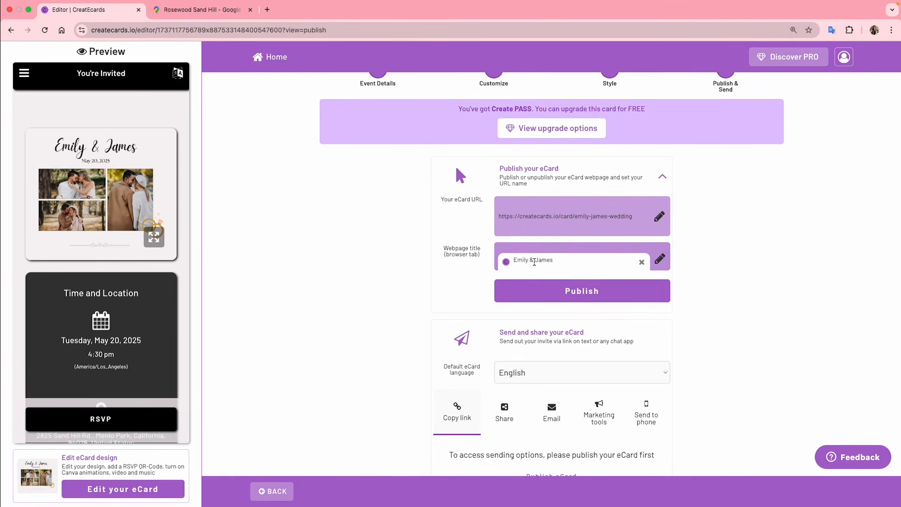
scroll(539, 262, "down", 1)
left_click(581, 262)
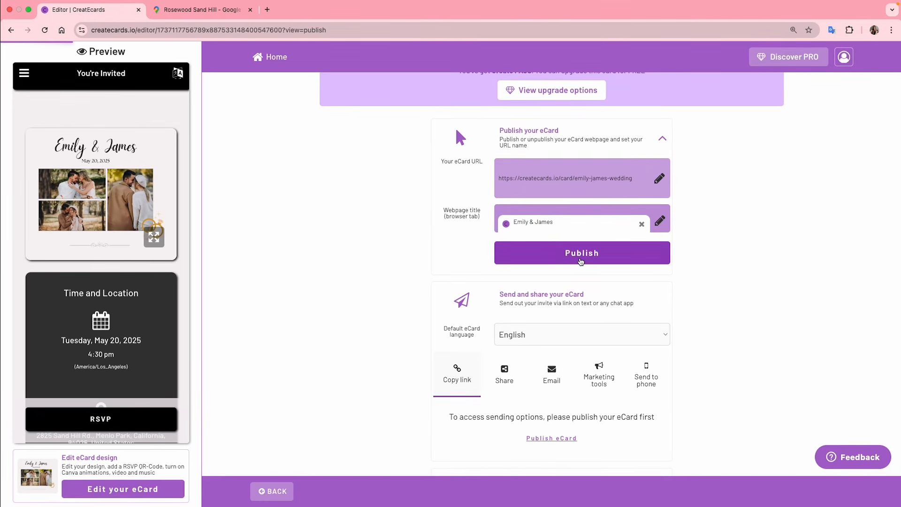
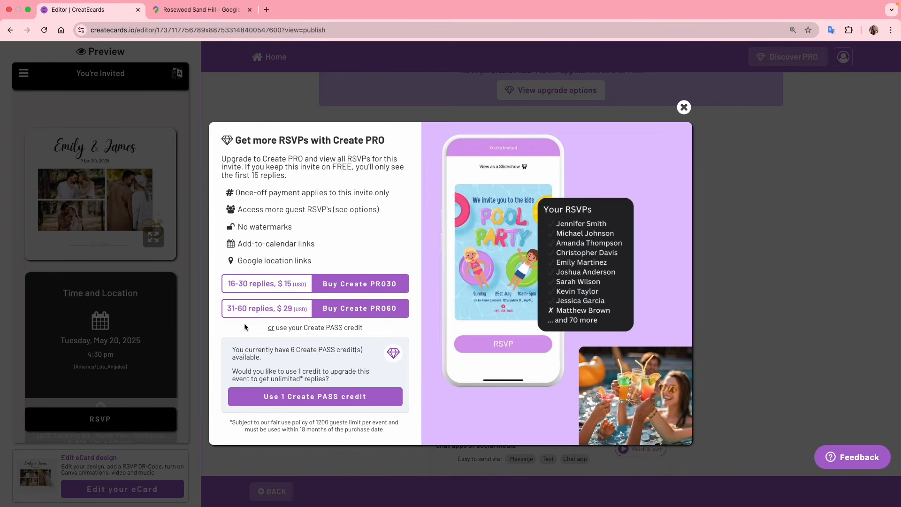
Dismiss the PRO offer, keep the invite language as English, and copy the eCard's share link
left_click(684, 108)
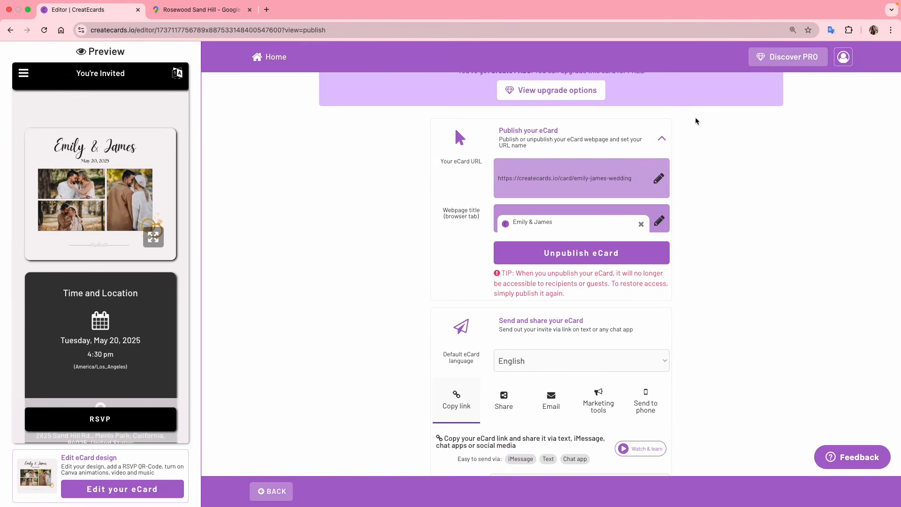
scroll(730, 260, "down", 3)
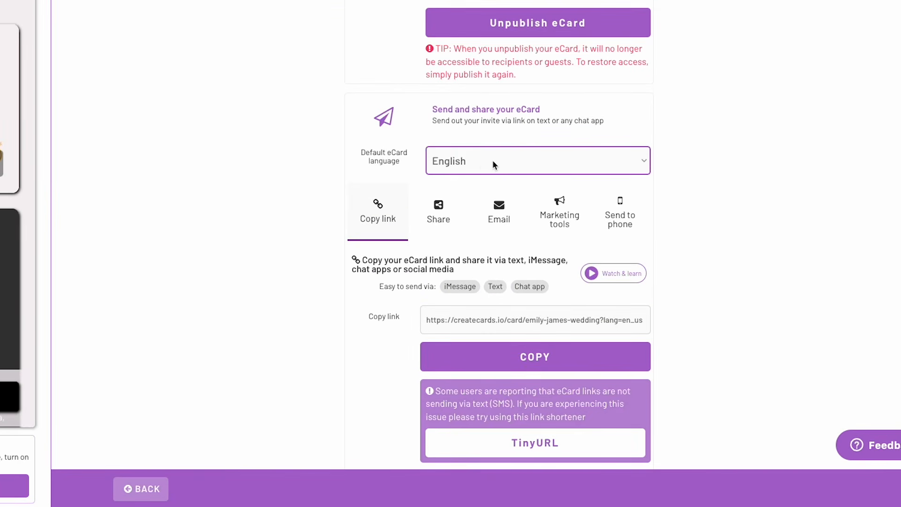
left_click(524, 165)
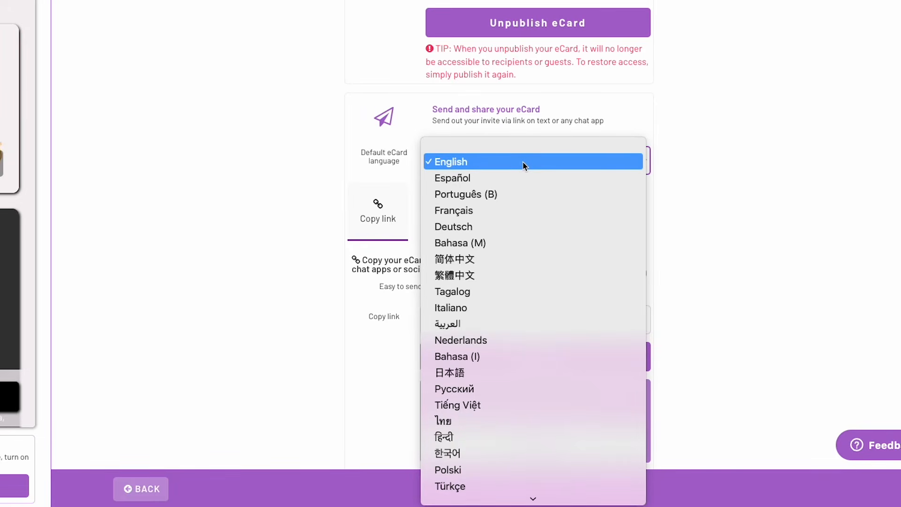
left_click(692, 167)
scroll(694, 170, "down", 1)
scroll(695, 172, "down", 1)
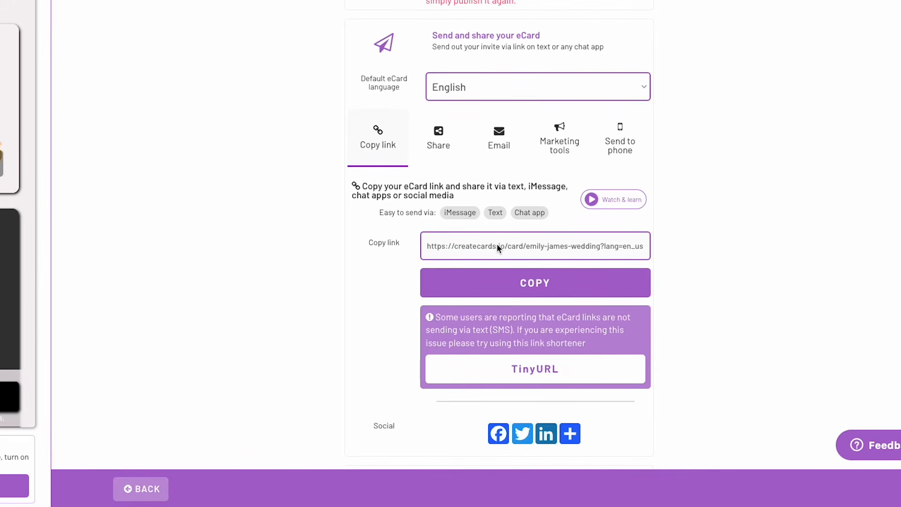
left_click(509, 281)
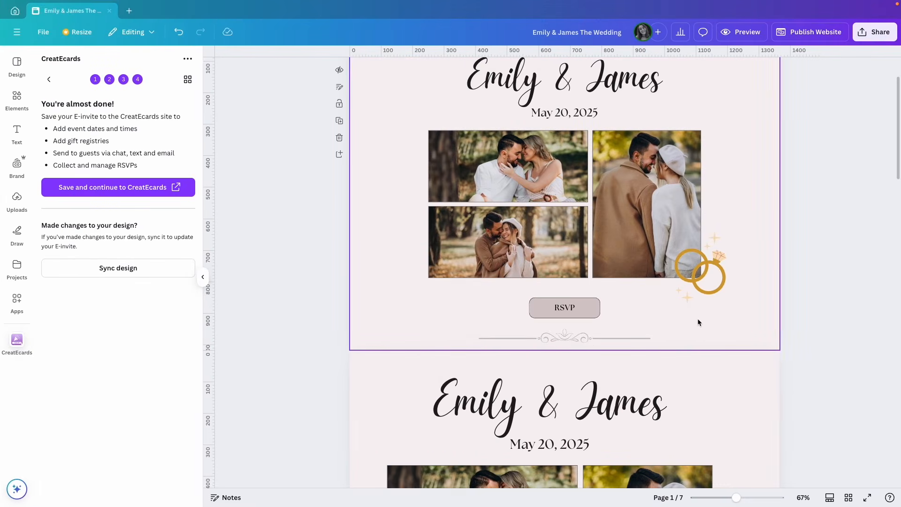
Delete the duplicate second page of the wedding website design
scroll(697, 318, "down", 4)
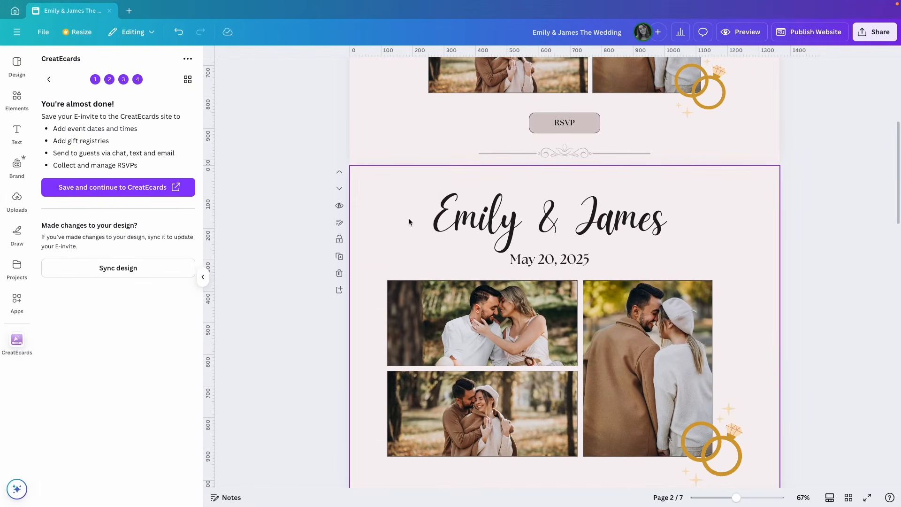
left_click(408, 219)
scroll(408, 221, "down", 1)
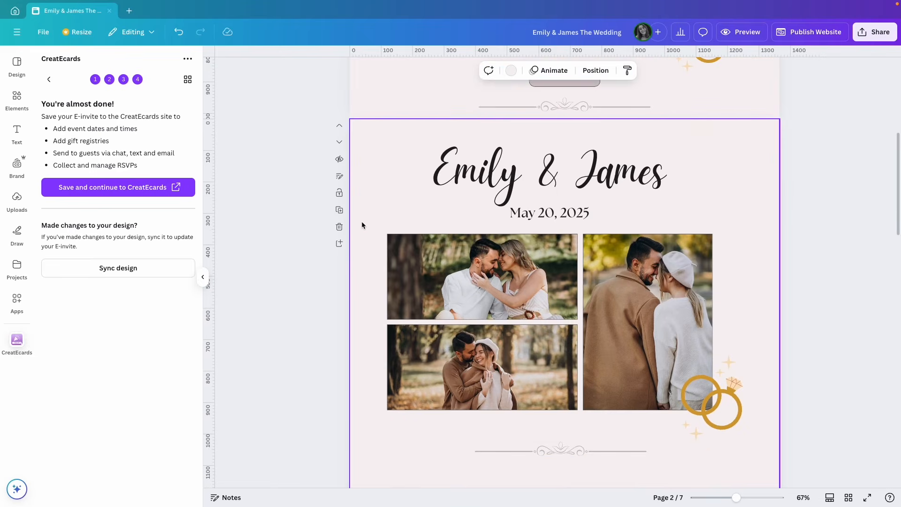
left_click(338, 227)
Link the page 1 RSVP button to the copied eCard URL and remove its underline
scroll(483, 246, "up", 4)
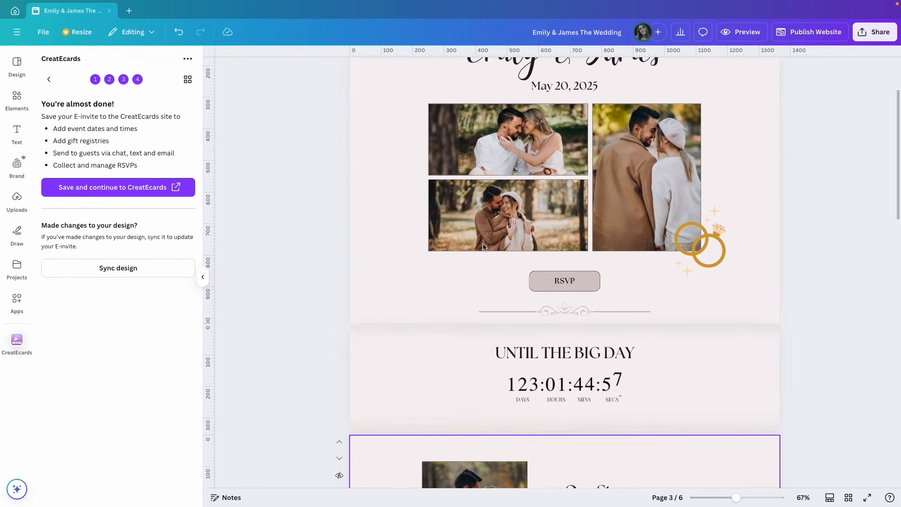
scroll(483, 246, "up", 2)
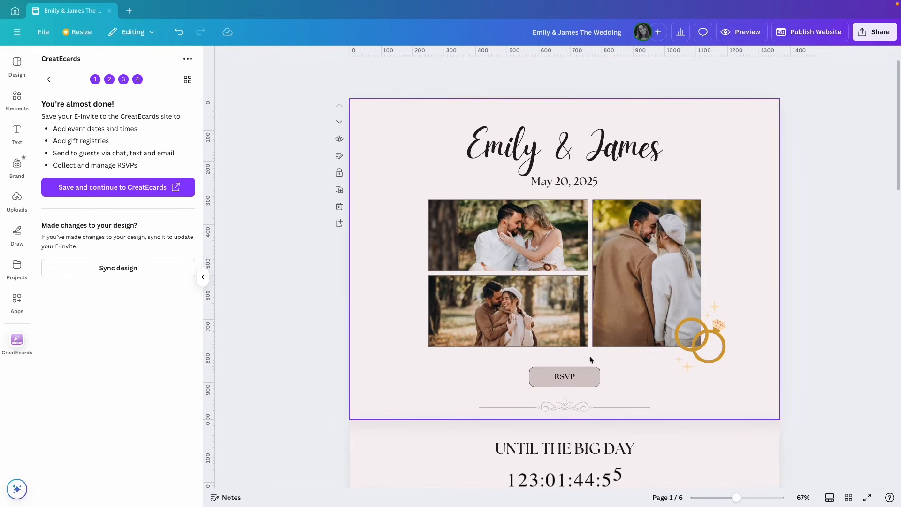
left_click(566, 378)
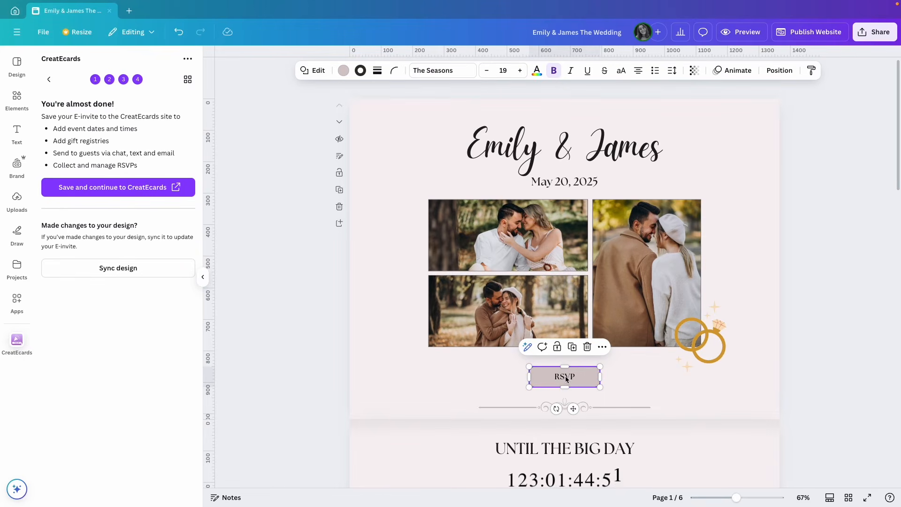
key("super+k")
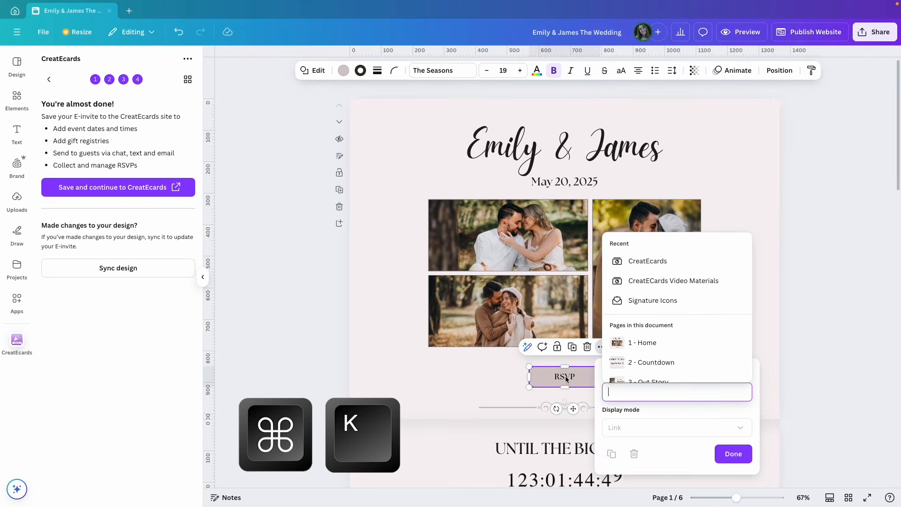
key("super+v")
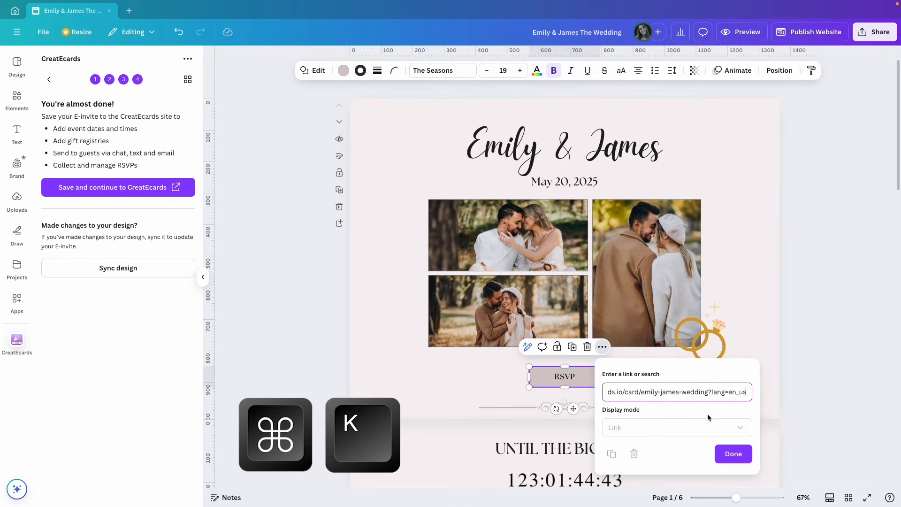
left_click(732, 453)
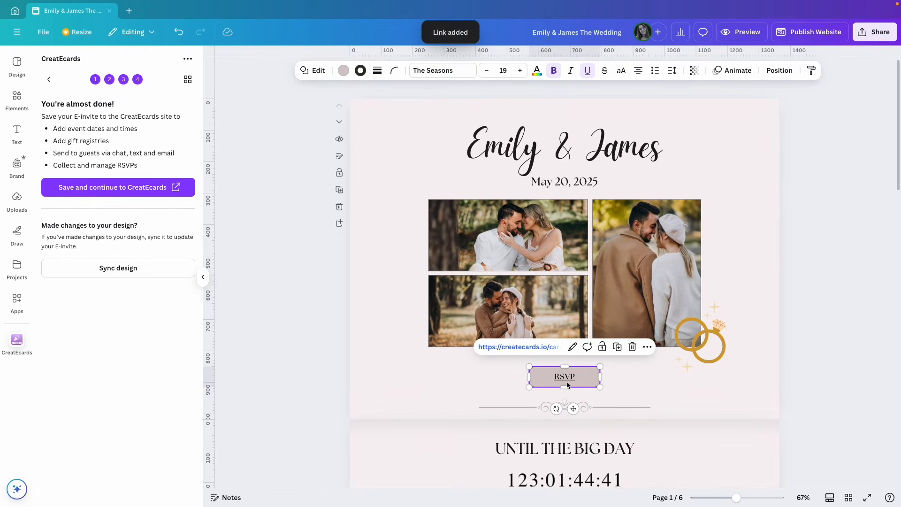
left_click(587, 71)
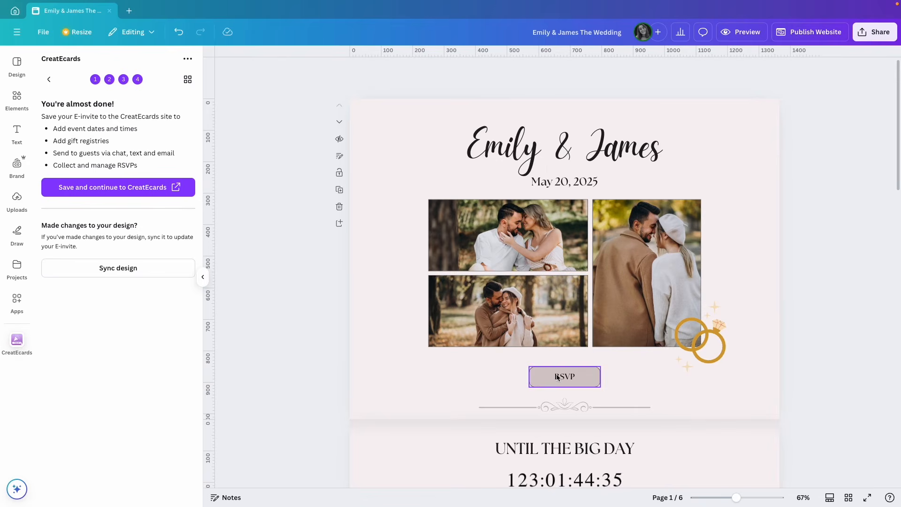
left_click(542, 378)
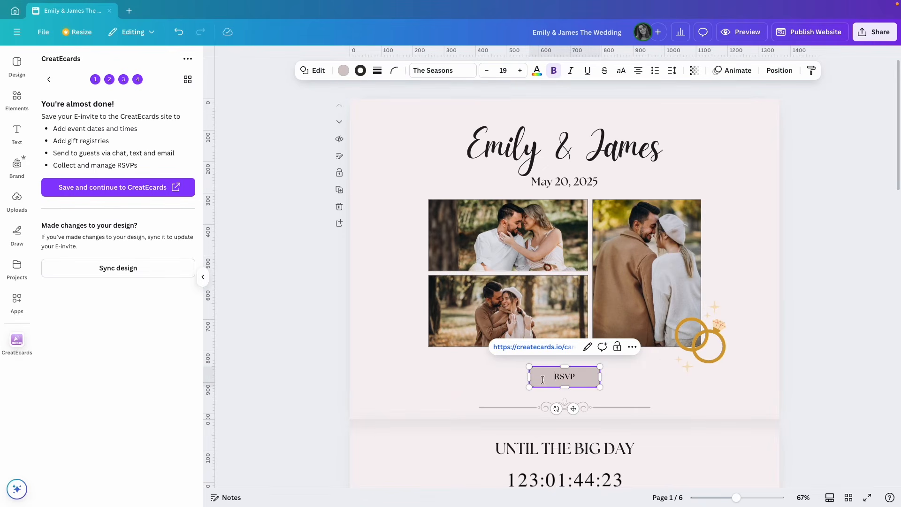
left_click(520, 380)
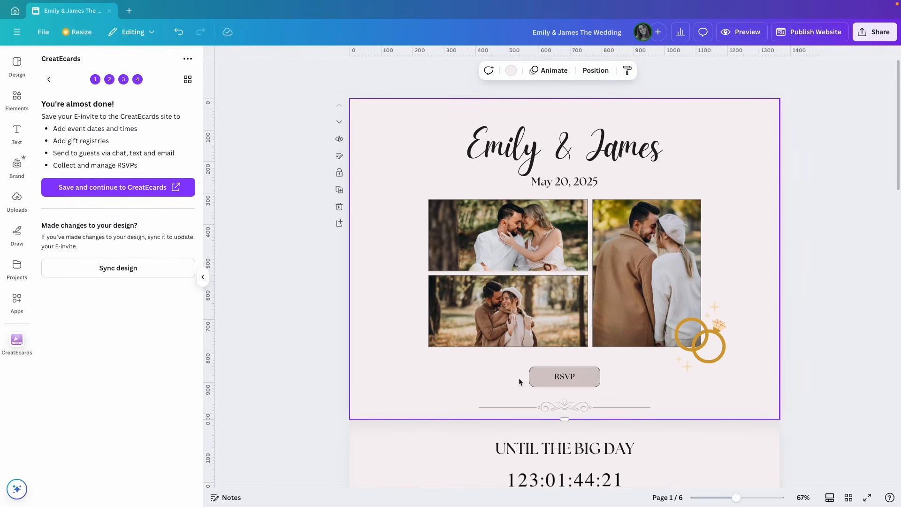
Link the Schedule section's RSVP button to the same eCard URL
scroll(663, 373, "down", 10)
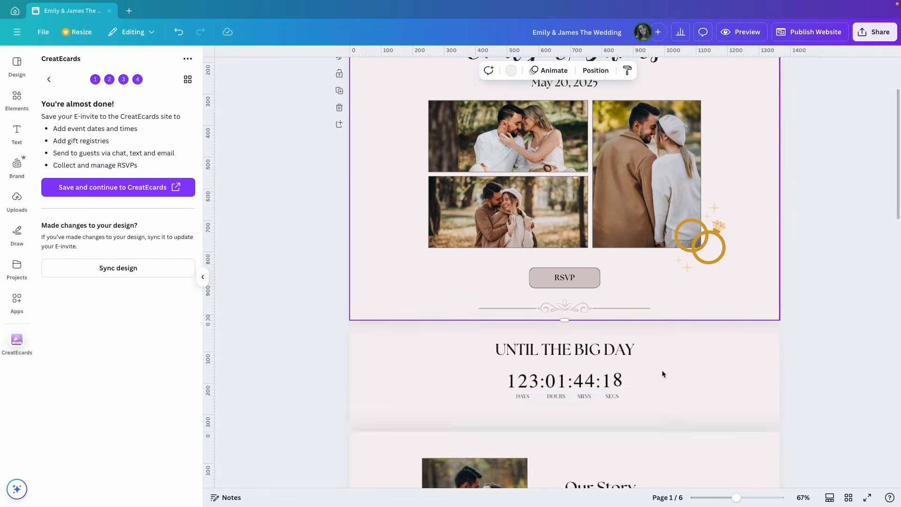
scroll(663, 373, "down", 2)
left_click(478, 339)
key("super+k")
type("https://createcards.io/card/emily-james-wedding?lang=en_us")
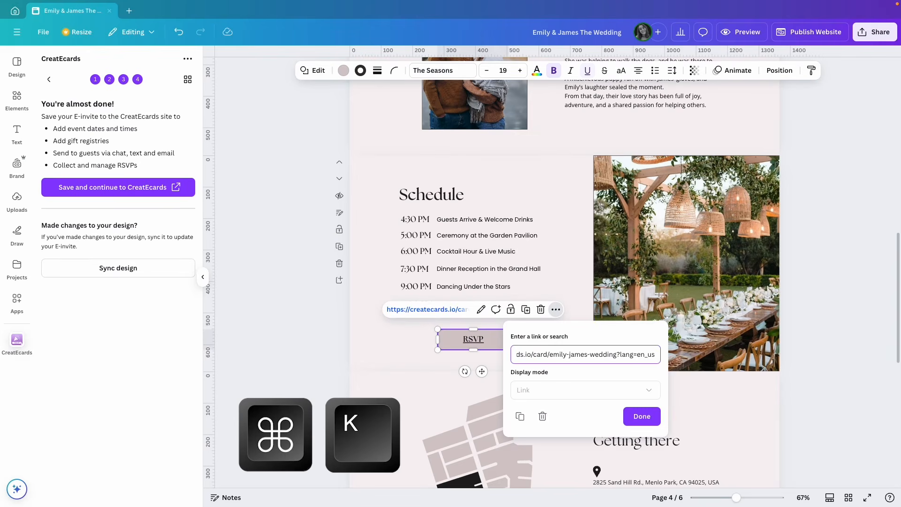
key("Escape")
left_click(799, 343)
scroll(805, 345, "down", 8)
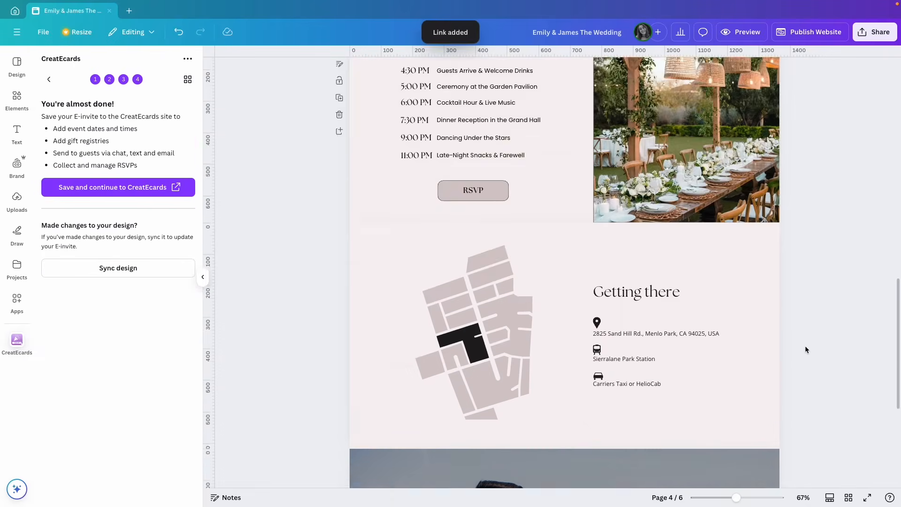
scroll(805, 345, "up", 10)
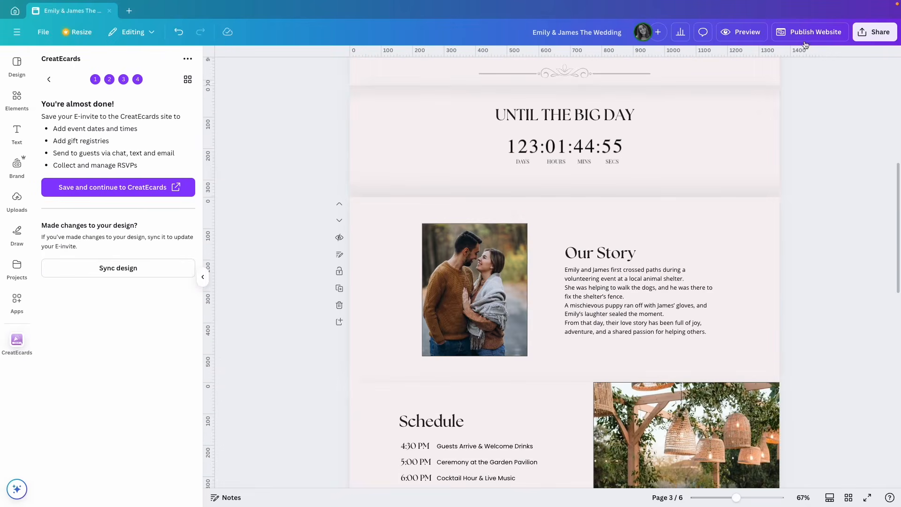
Republish the wedding website and open the live site
left_click(804, 33)
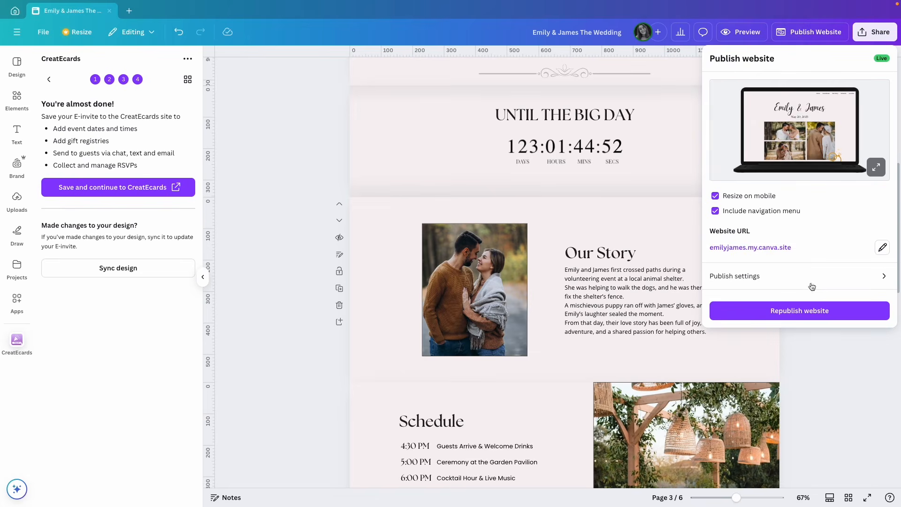
left_click(803, 315)
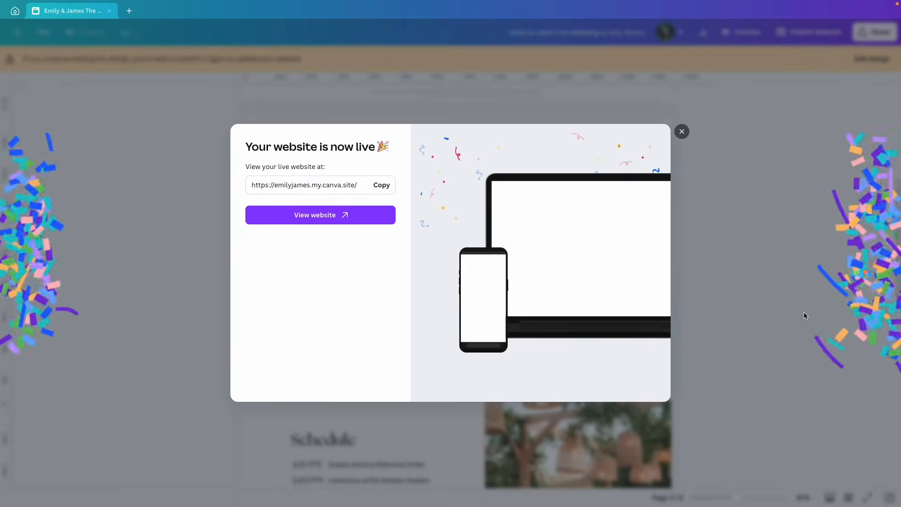
left_click(326, 214)
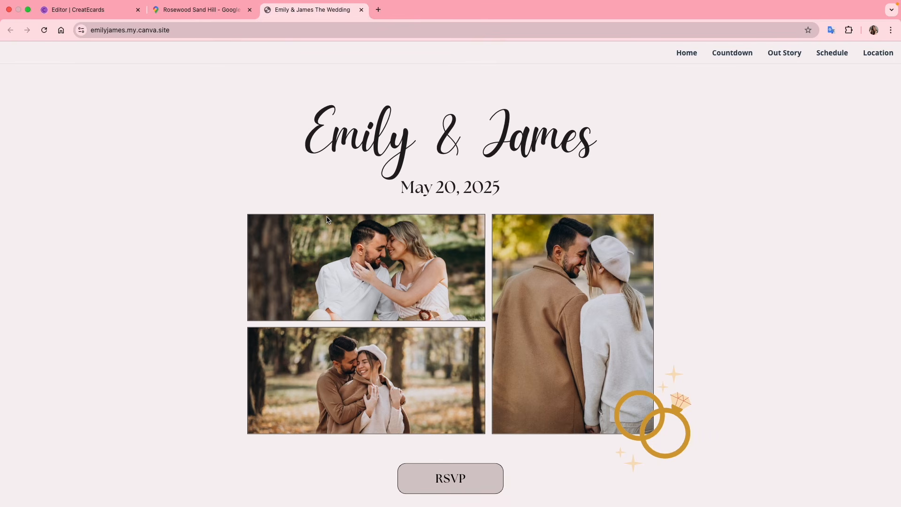
Test the live site's RSVP button and confirm the e-invite shows the time and location card
scroll(529, 382, "down", 3)
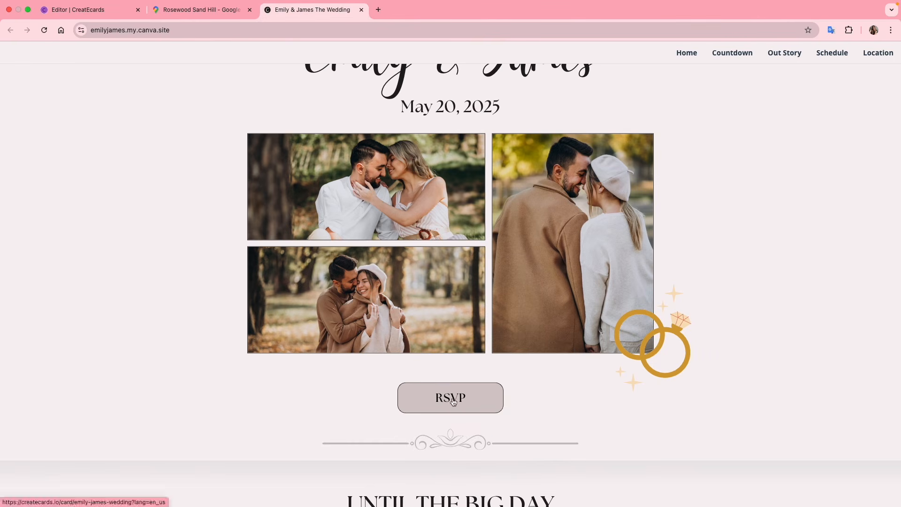
left_click(451, 397)
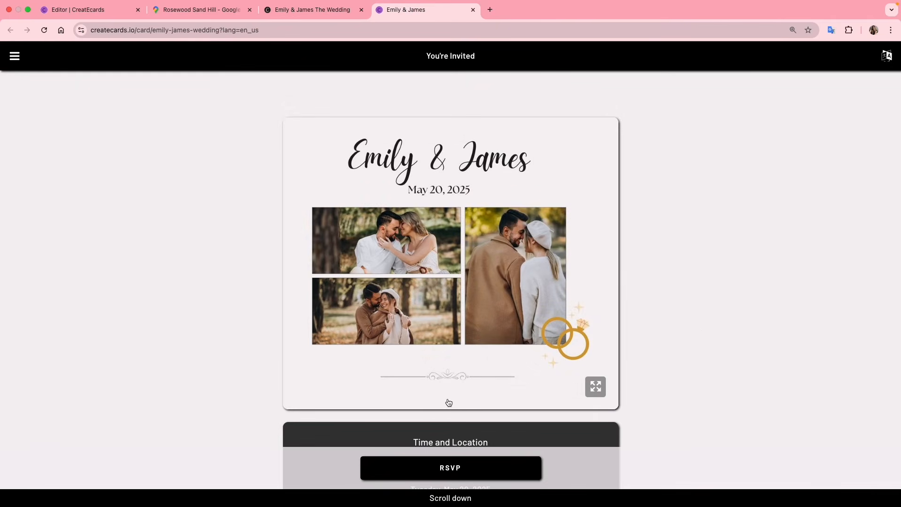
scroll(694, 333, "down", 5)
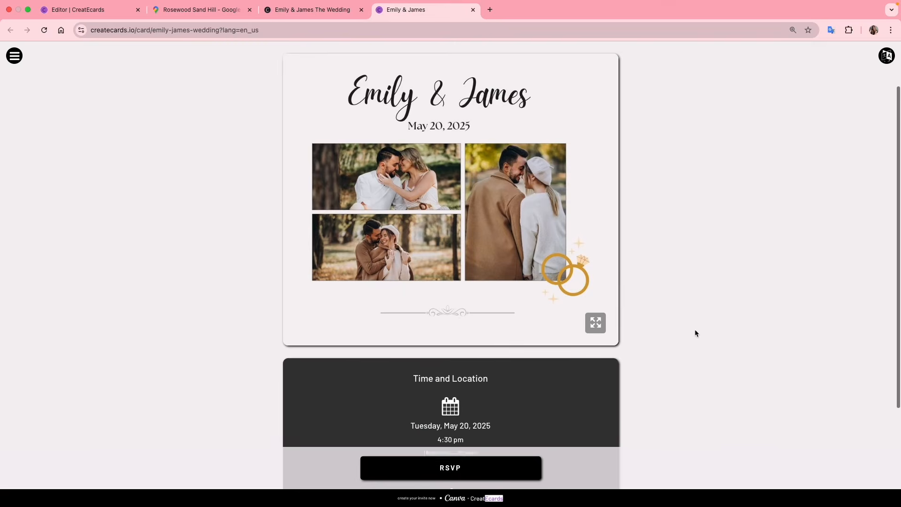
scroll(694, 333, "down", 2)
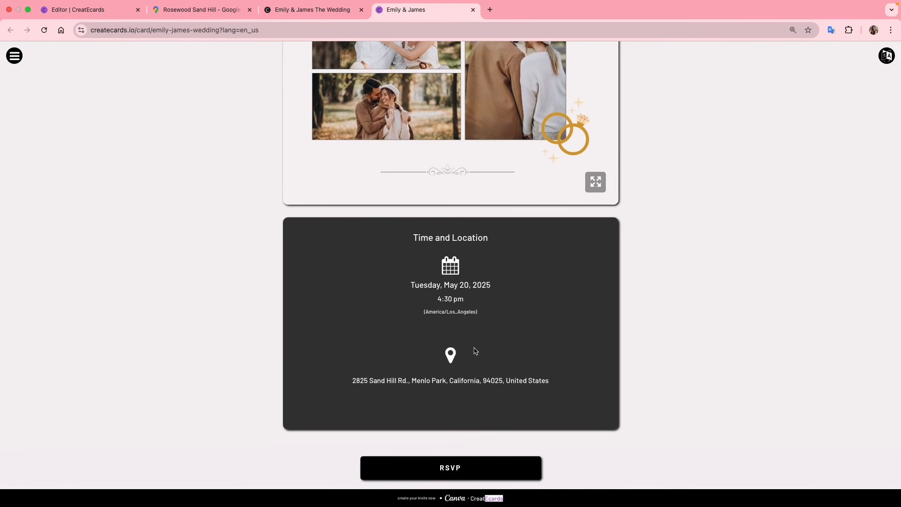
scroll(456, 346, "up", 1)
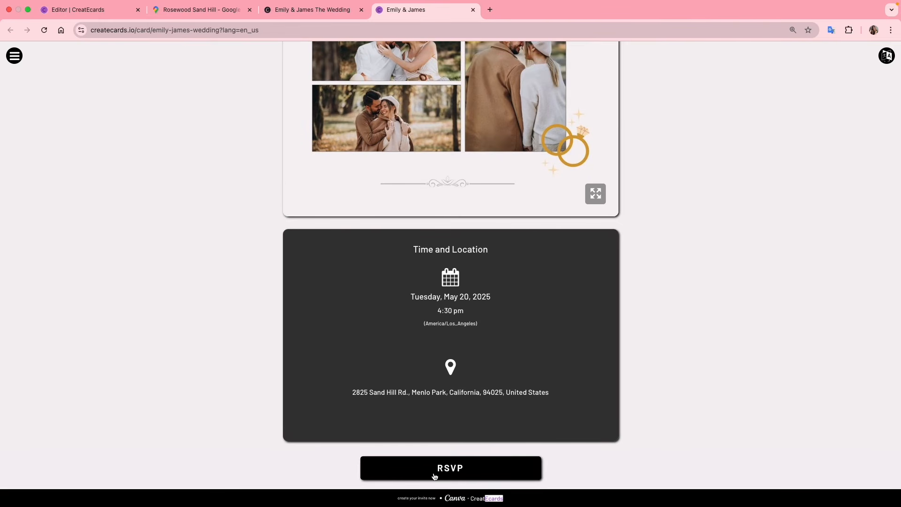
RSVP yes under the guest's autofilled full name with Fish as the meal choice
left_click(465, 475)
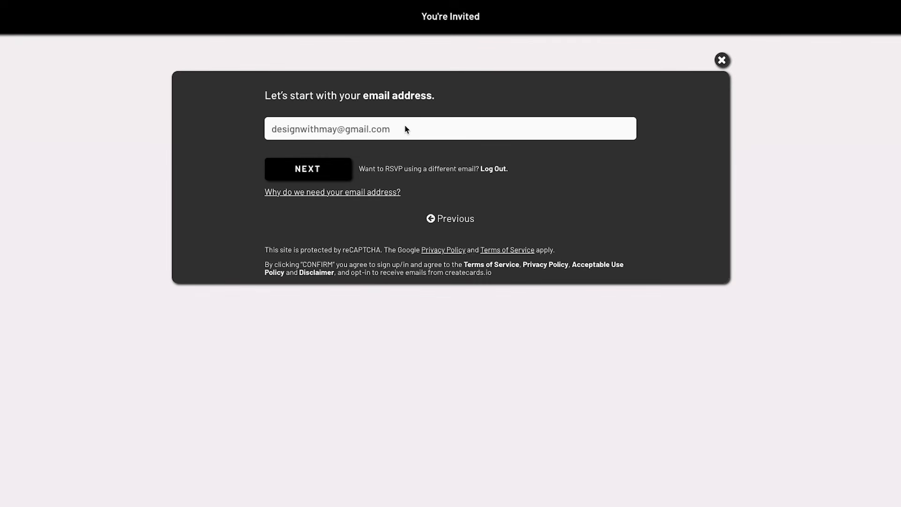
left_click(311, 177)
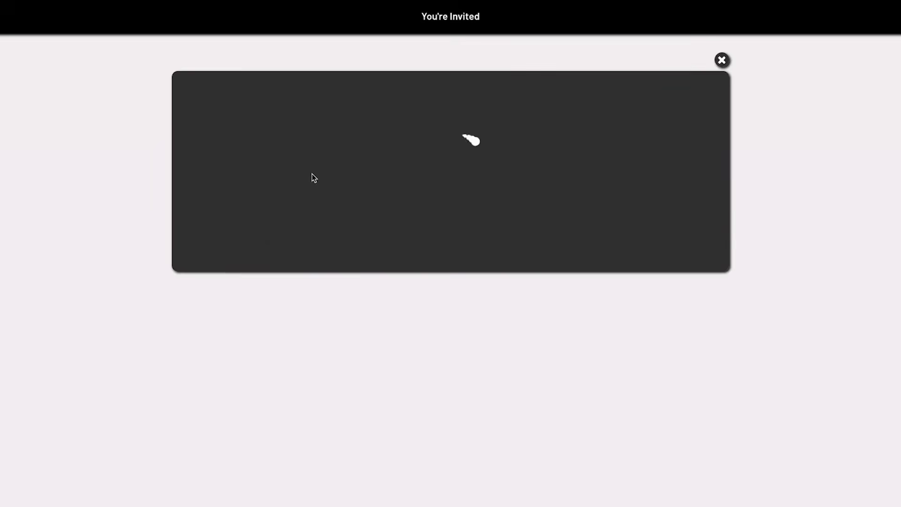
left_click(313, 149)
type("May")
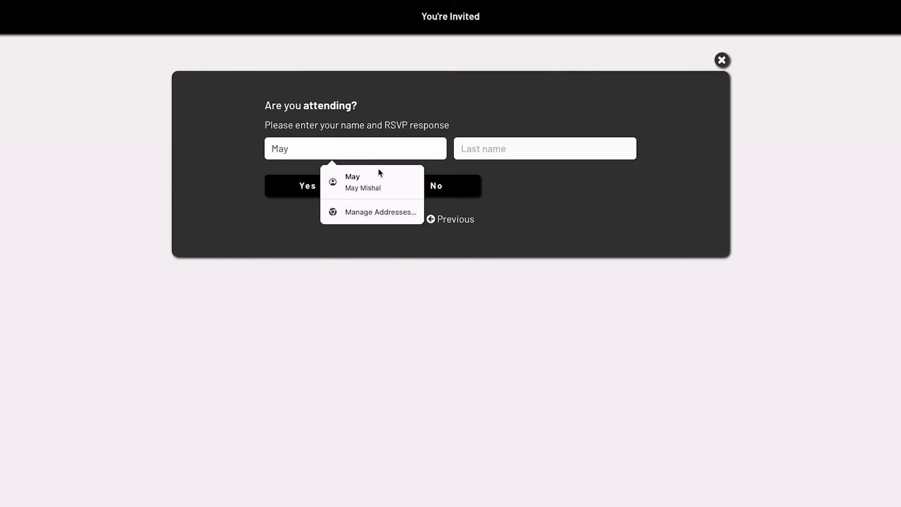
left_click(380, 177)
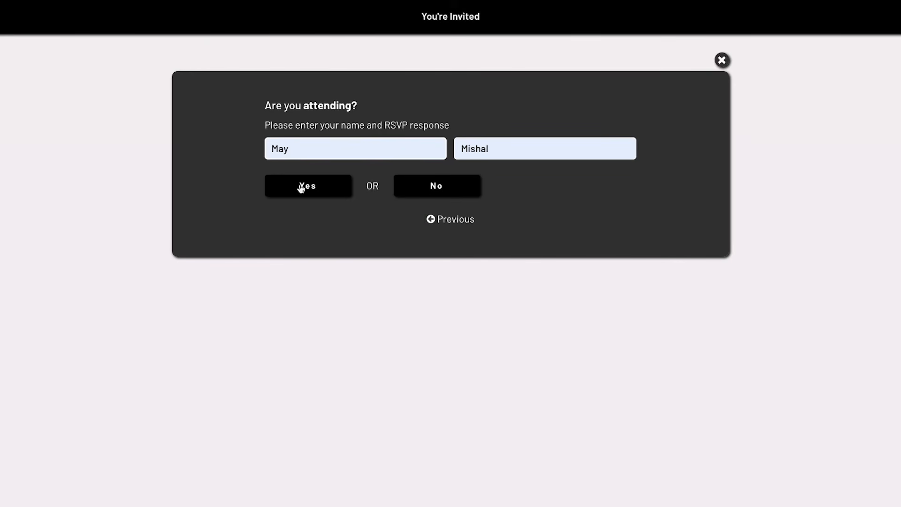
left_click(301, 187)
left_click(270, 290)
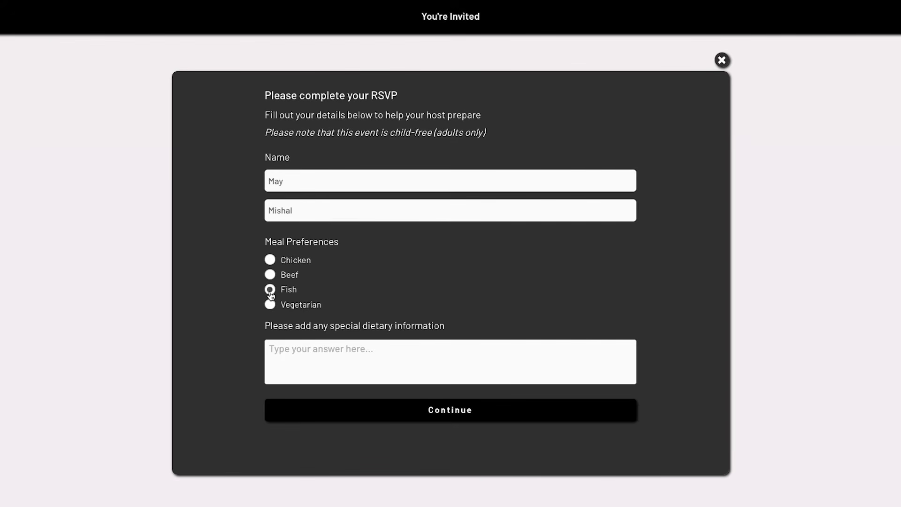
left_click(289, 355)
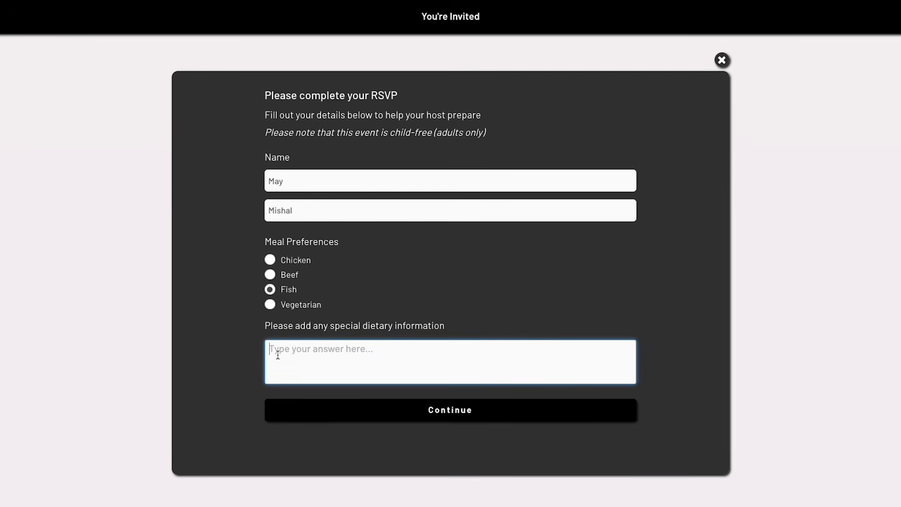
left_click(337, 414)
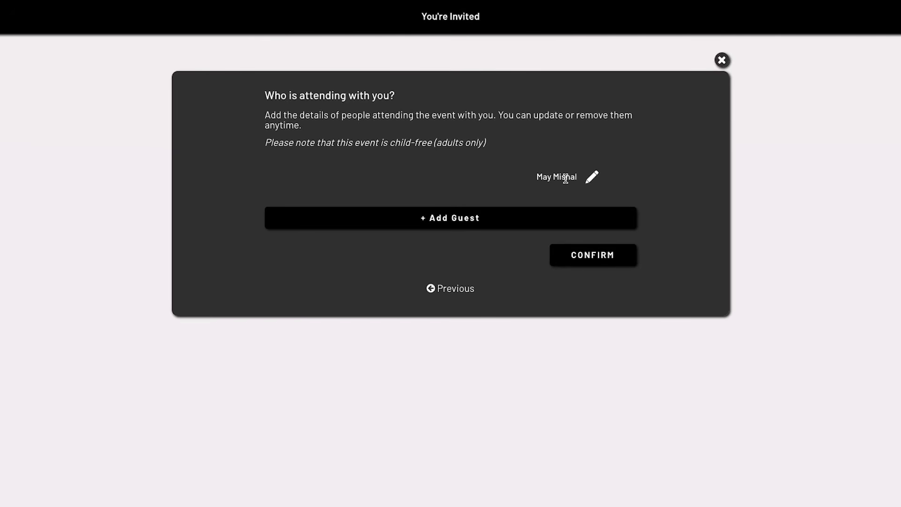
Add a second guest, entering a first and last name, with Chicken as the meal, and save
left_click(429, 223)
left_click(319, 196)
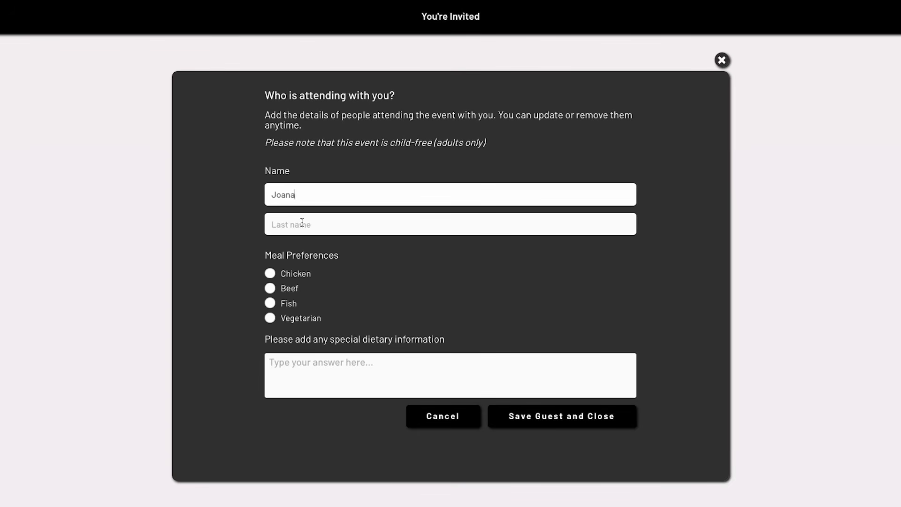
left_click(302, 221)
left_click(271, 274)
left_click(291, 360)
left_click(550, 420)
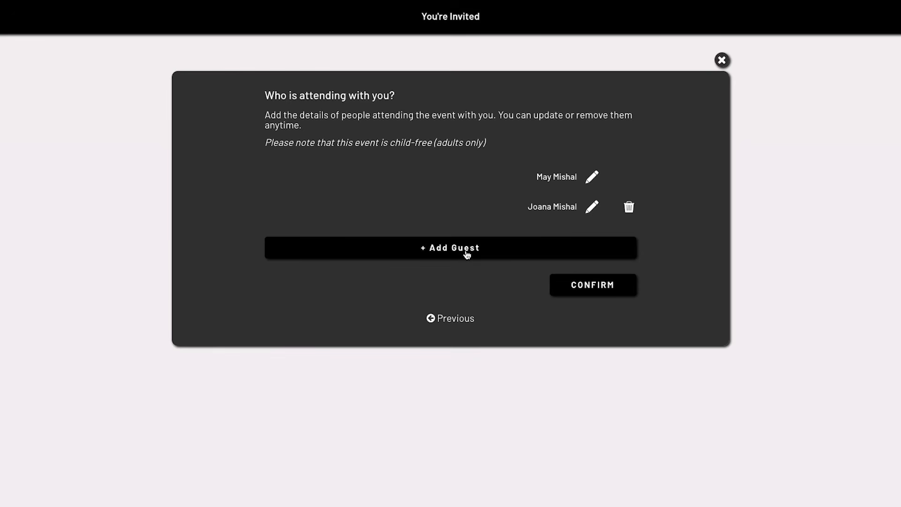
Confirm the guest list, skip the host note, opt into email updates, and close the RSVP
left_click(608, 291)
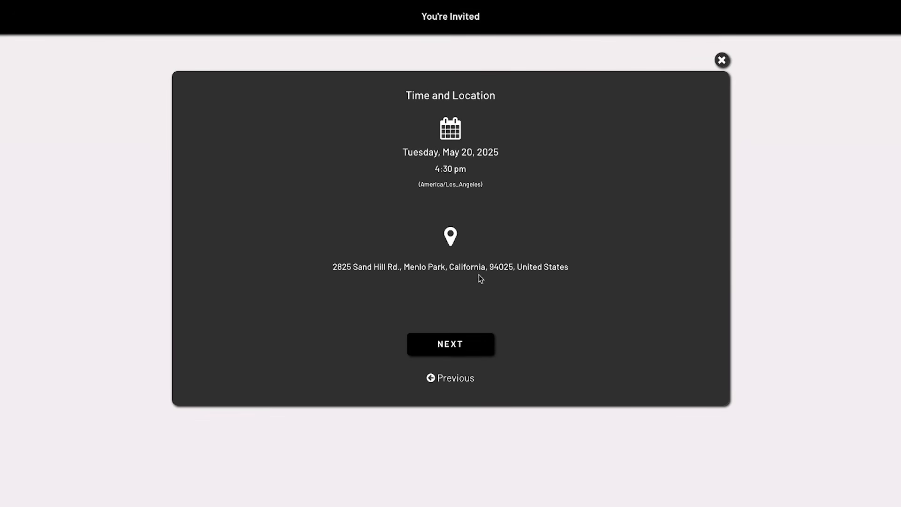
left_click(449, 349)
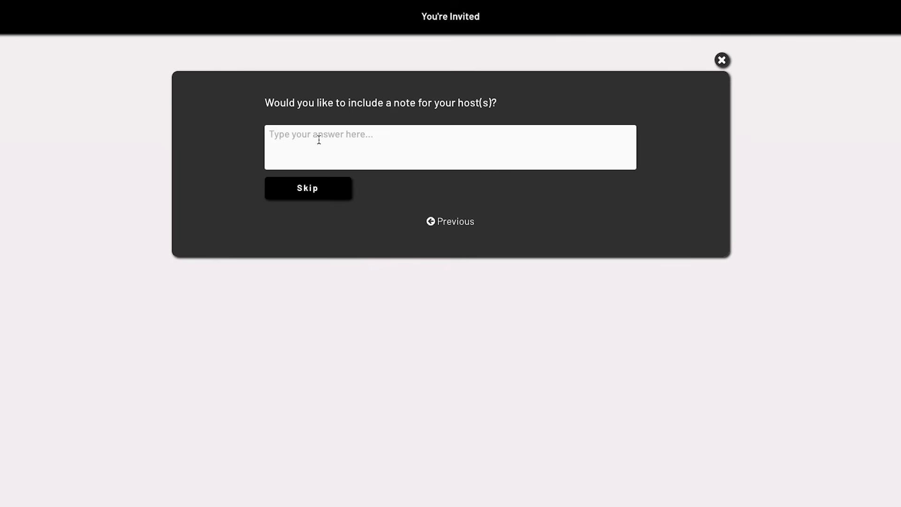
left_click(311, 194)
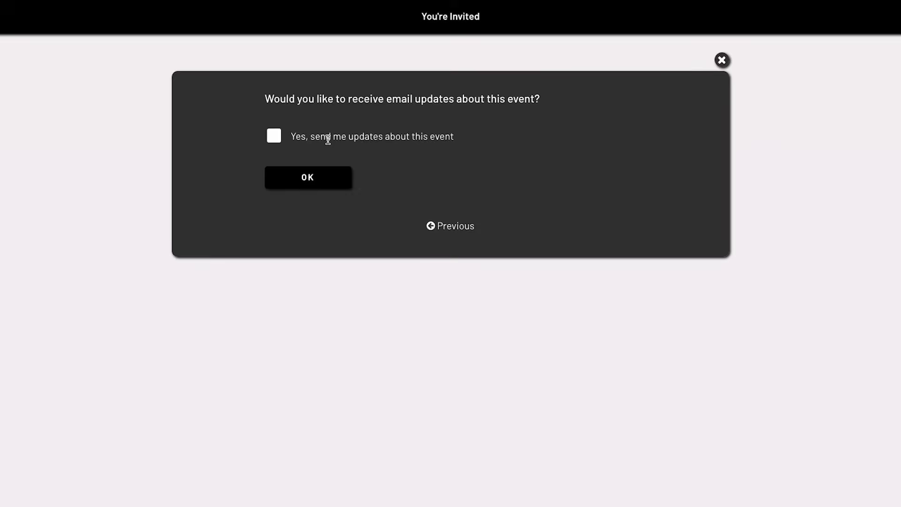
left_click(276, 139)
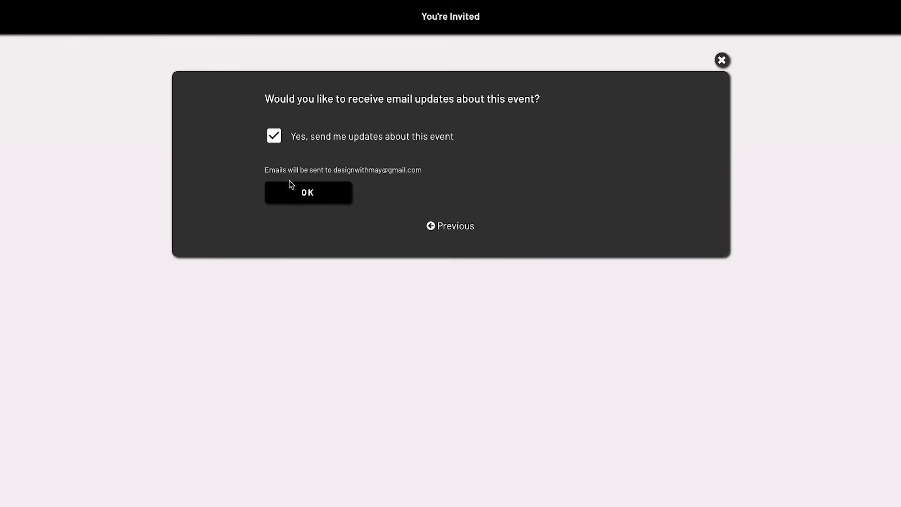
left_click(300, 200)
left_click(449, 171)
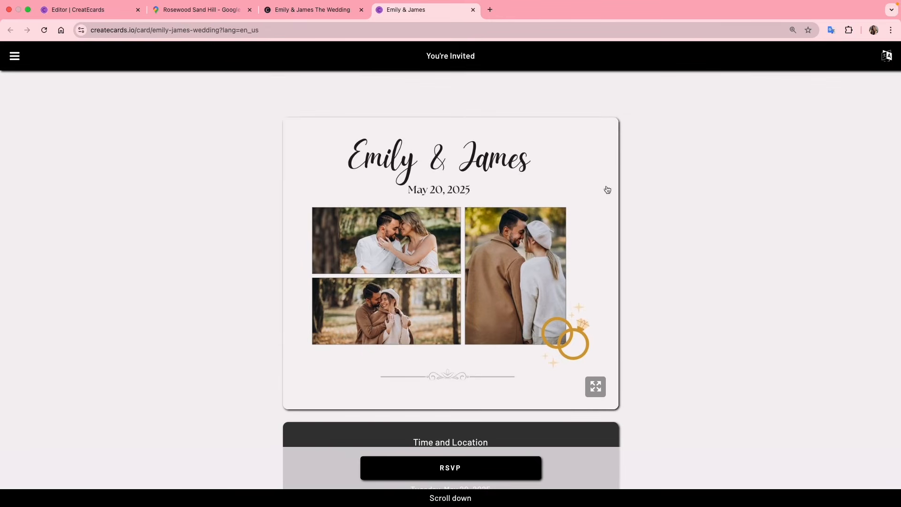
Return to the eCard publish page and bring up its Share options
left_click(323, 11)
scroll(736, 269, "up", 3)
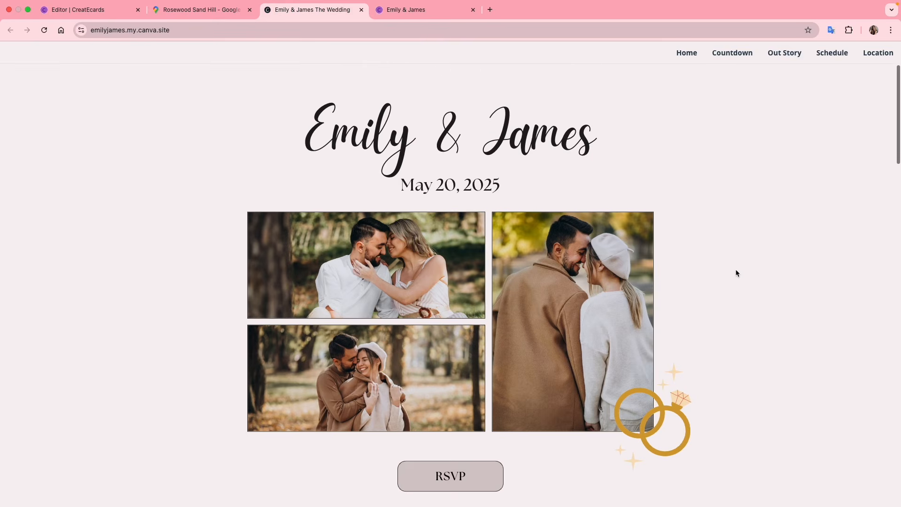
scroll(736, 269, "down", 5)
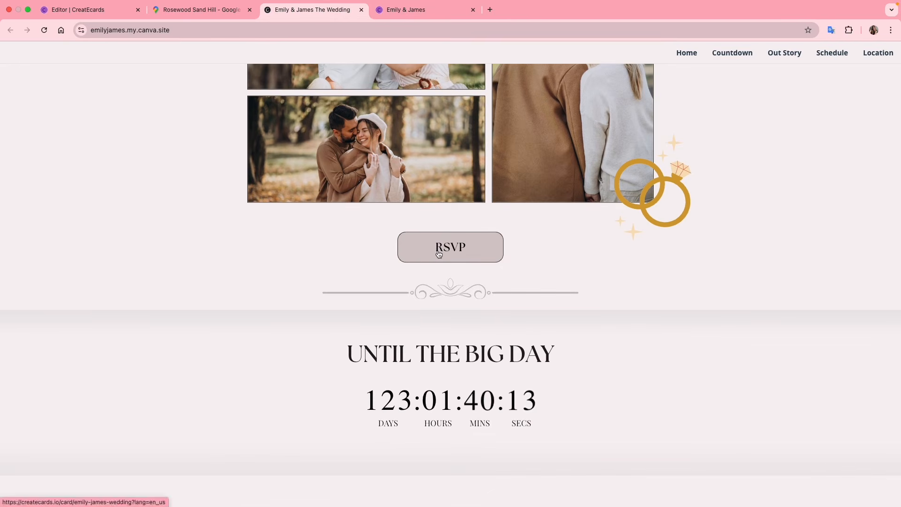
left_click(88, 15)
scroll(770, 266, "up", 1)
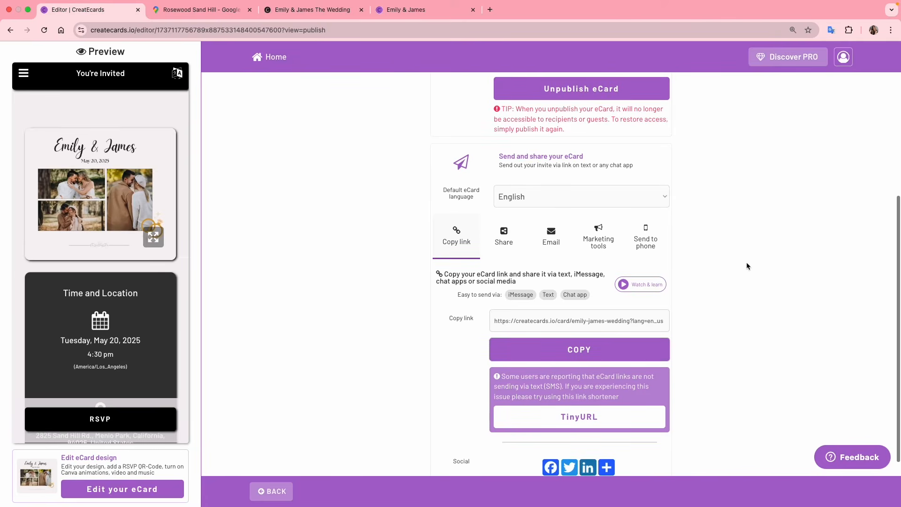
left_click(501, 247)
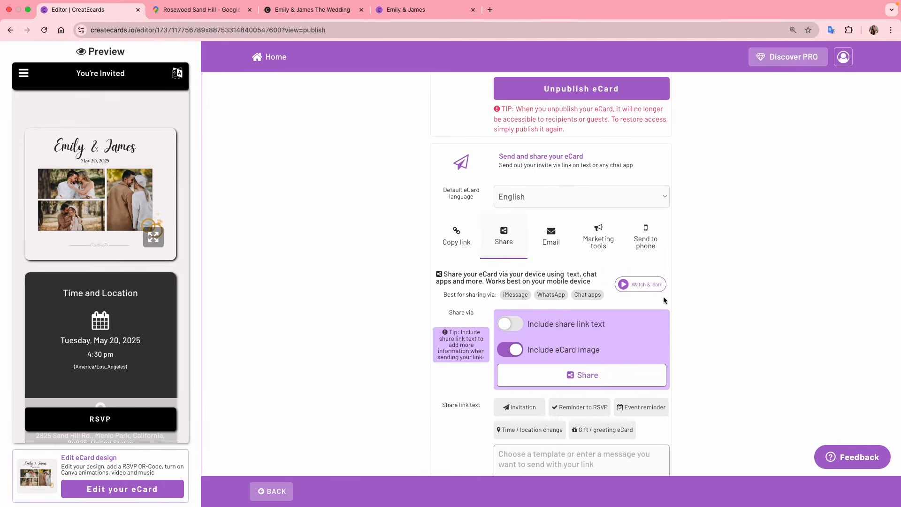
scroll(662, 297, "down", 2)
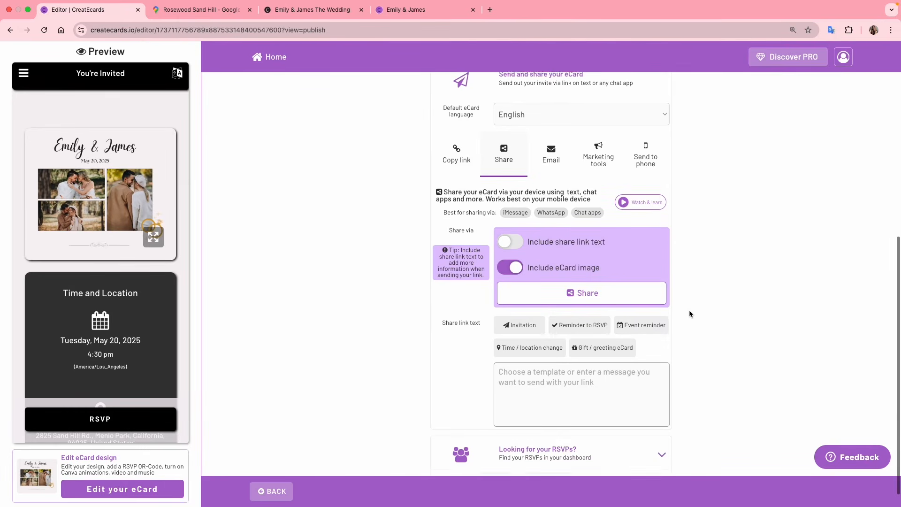
left_click(600, 290)
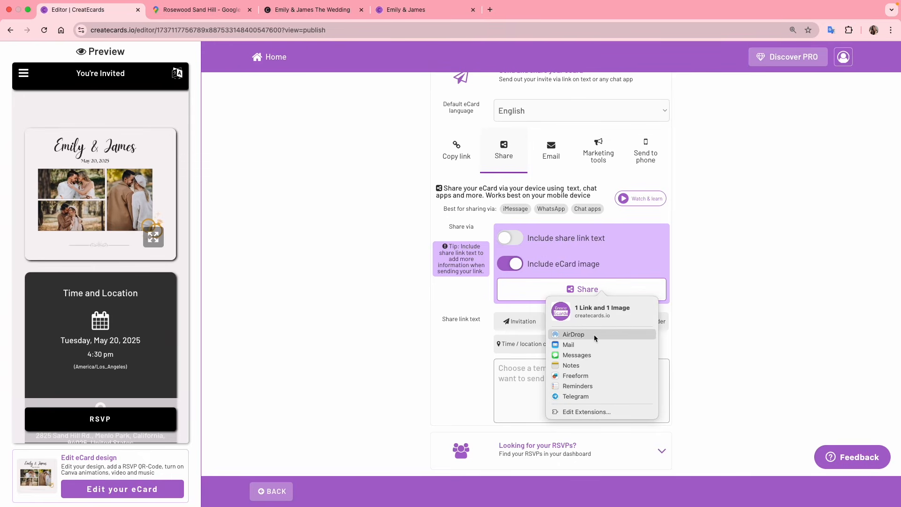
left_click(736, 281)
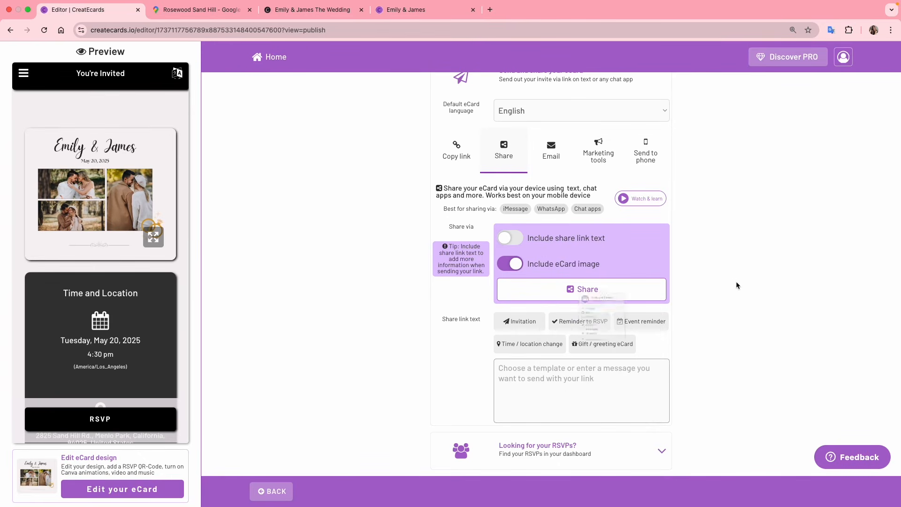
Include share-link text using the Time / location change message, then show email-sending options
left_click(548, 381)
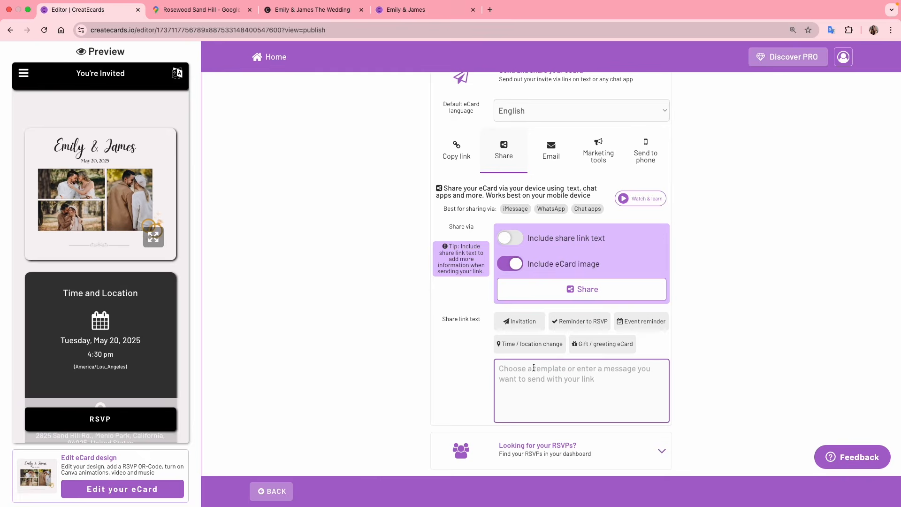
scroll(514, 245, "down", 1)
left_click(513, 223)
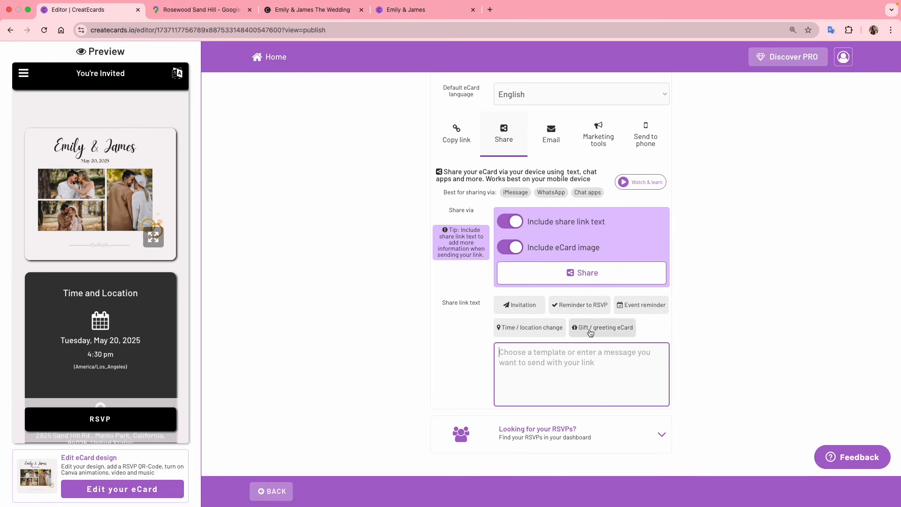
left_click(525, 334)
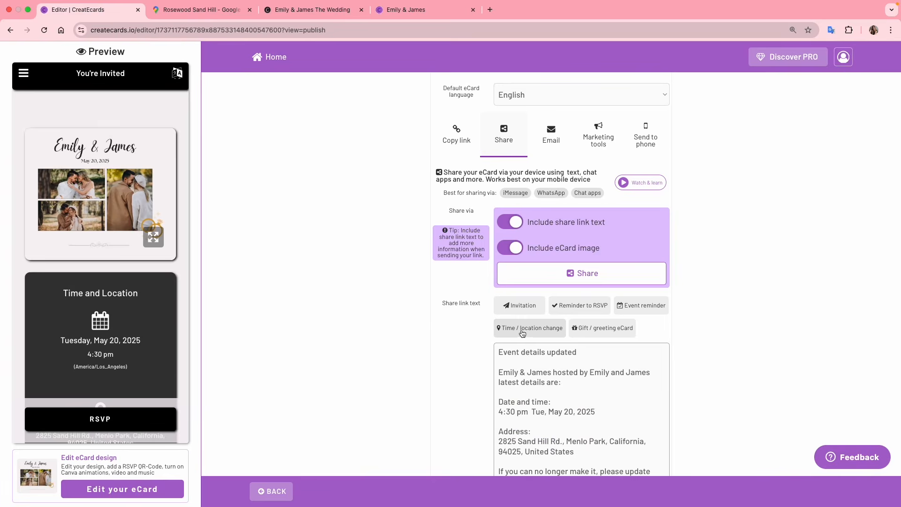
scroll(544, 375, "down", 2)
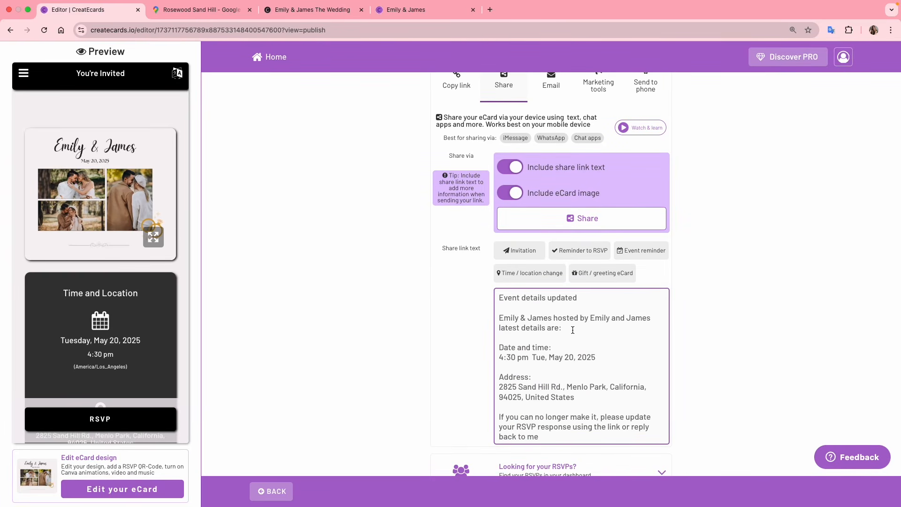
scroll(657, 277, "up", 3)
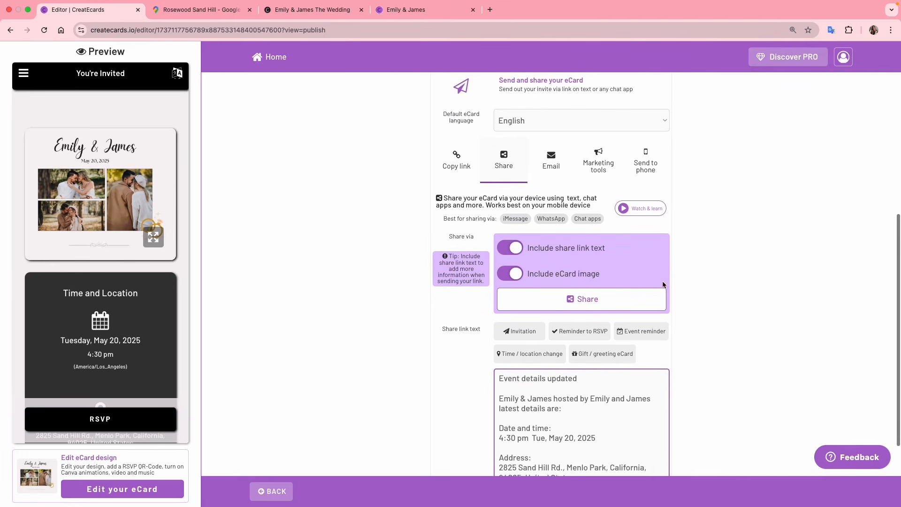
left_click(552, 166)
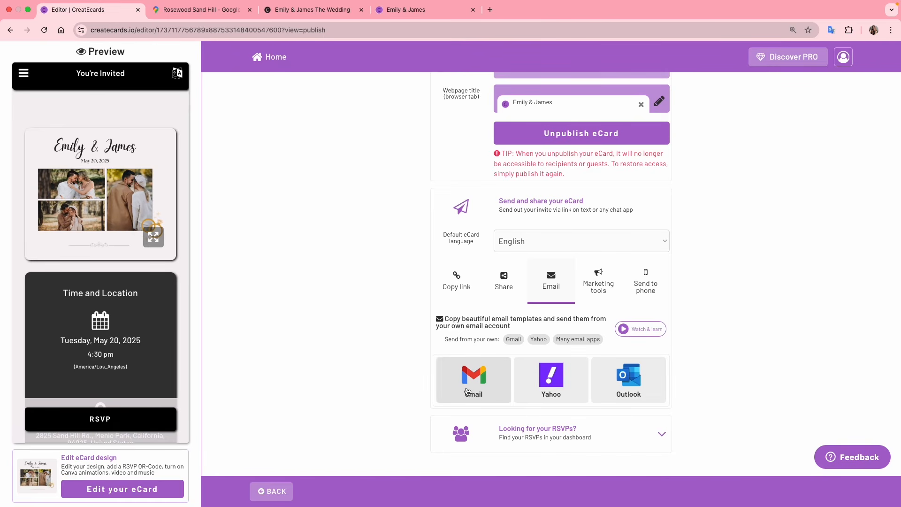
Open the Gmail email editor and select the View invite and RSVP link for editing
left_click(467, 391)
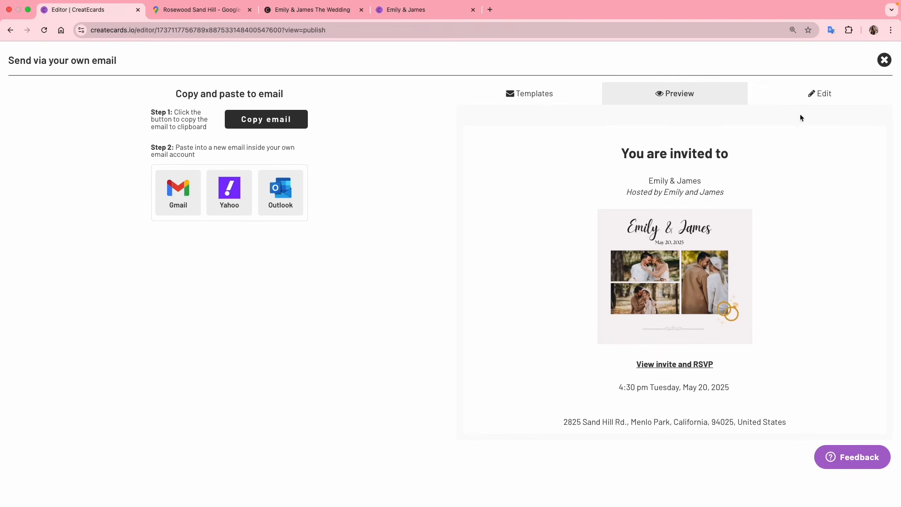
left_click(806, 103)
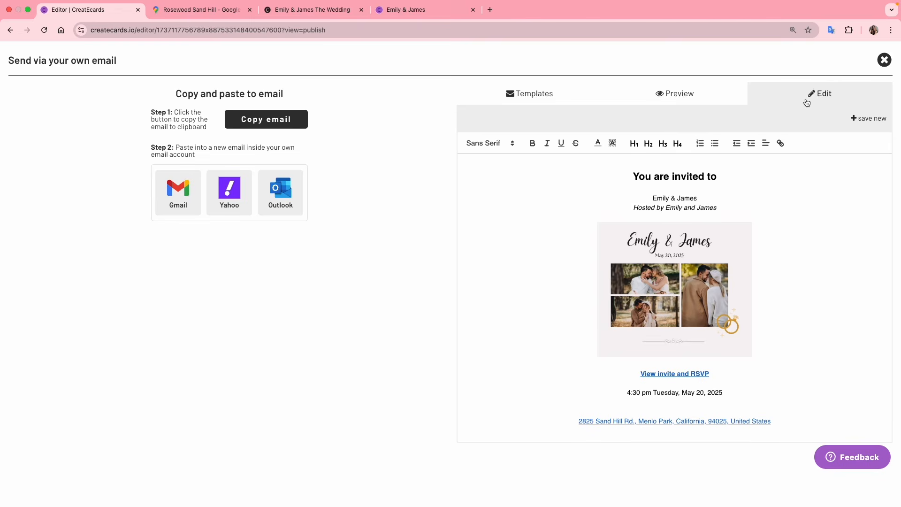
left_click(756, 211)
left_click(701, 377)
left_click(730, 392)
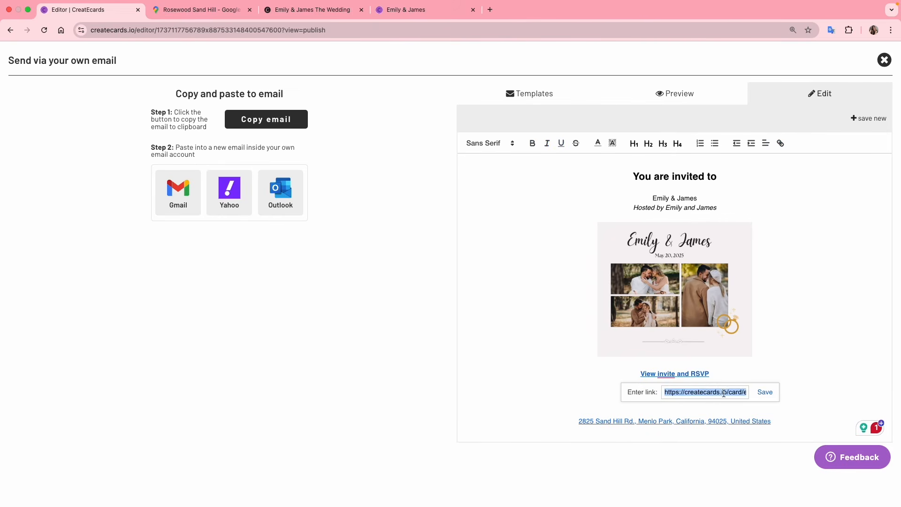
left_click(714, 392)
Replace the View invite and RSVP link with the copied URL and save it
left_click(307, 10)
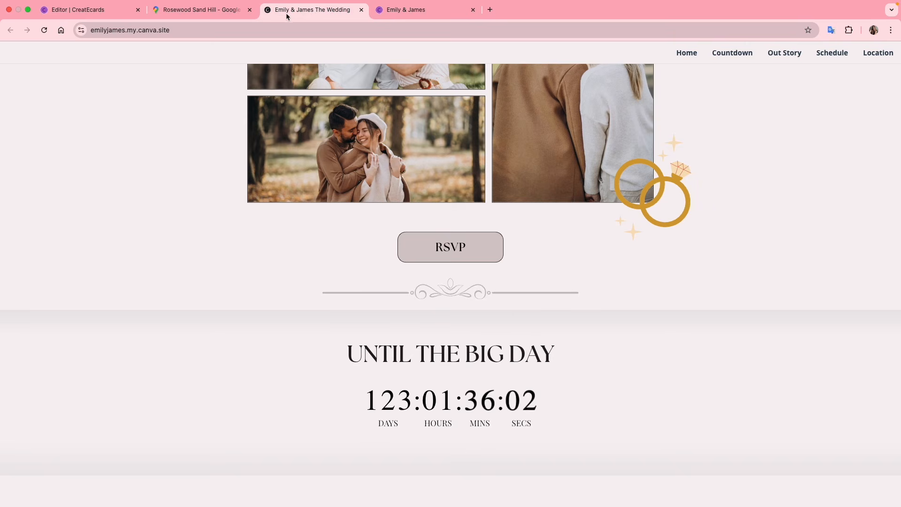
key("super+1")
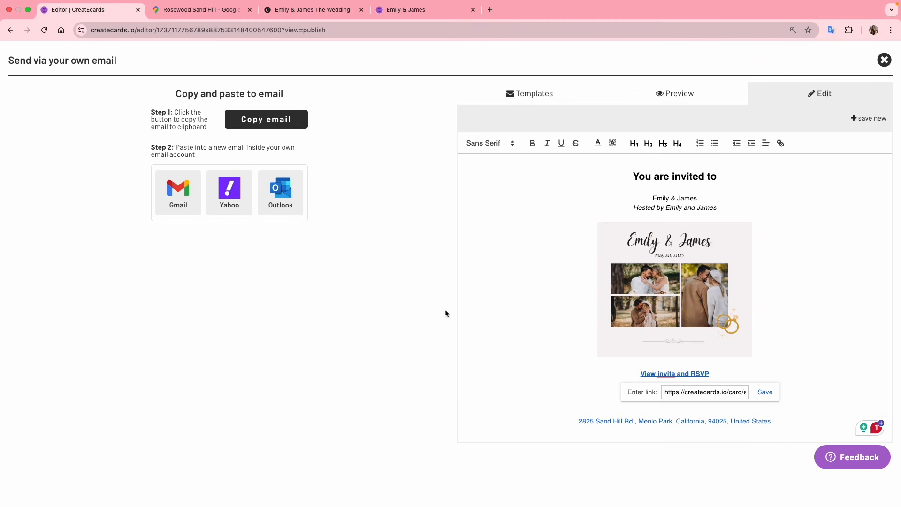
key("ctrl+a")
key("ctrl+v")
left_click(766, 391)
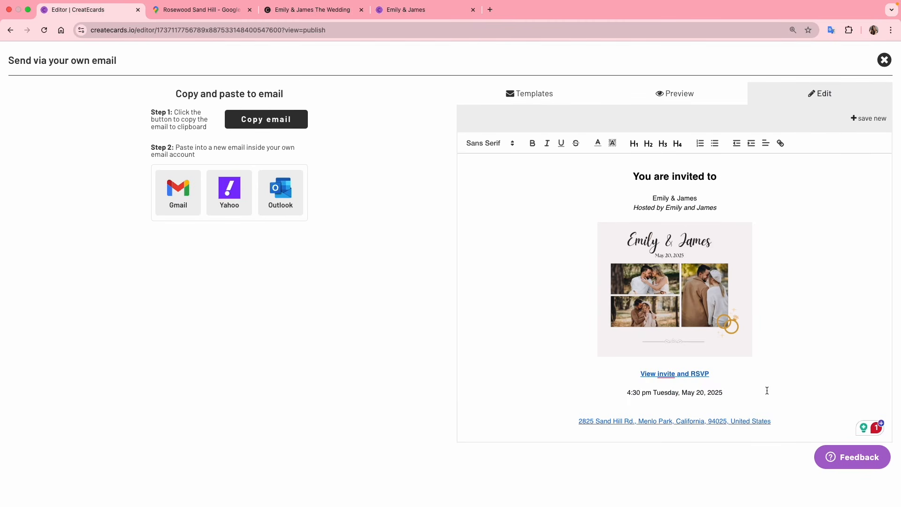
Preview the invitation email, then load the Event reminder template
left_click(665, 100)
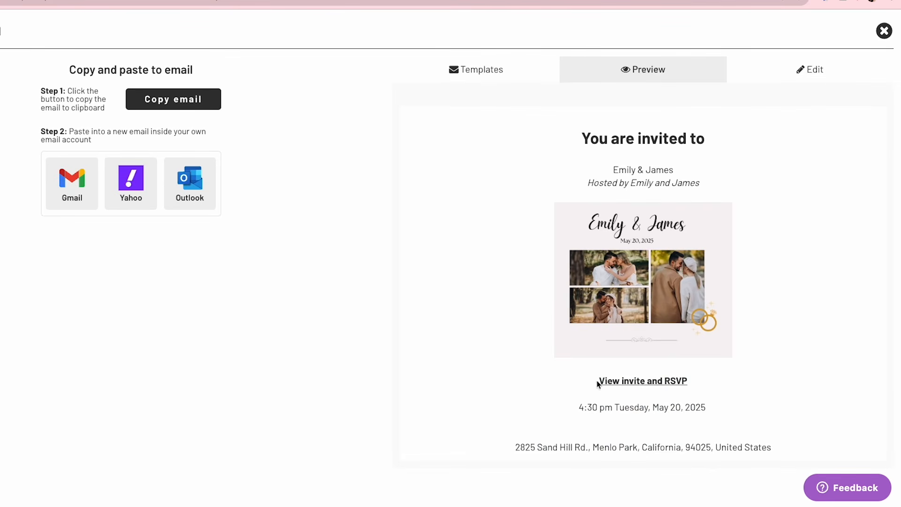
left_click(480, 68)
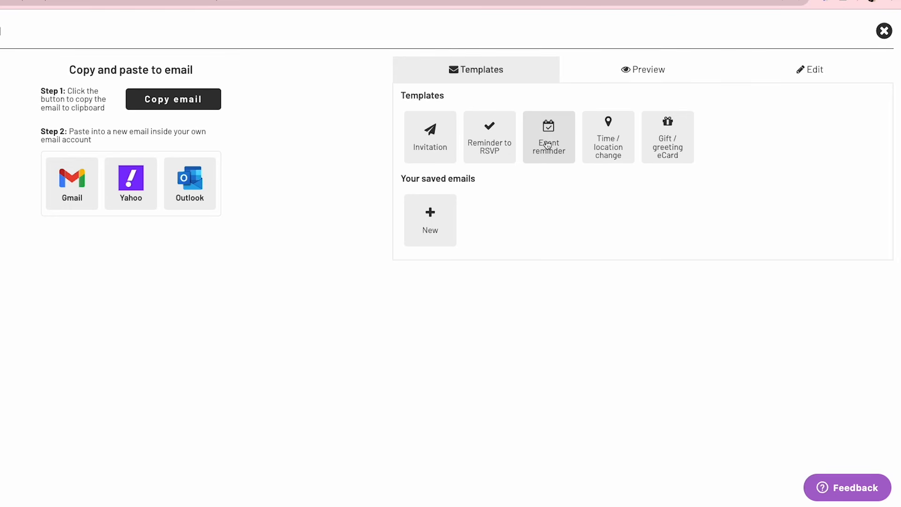
left_click(549, 141)
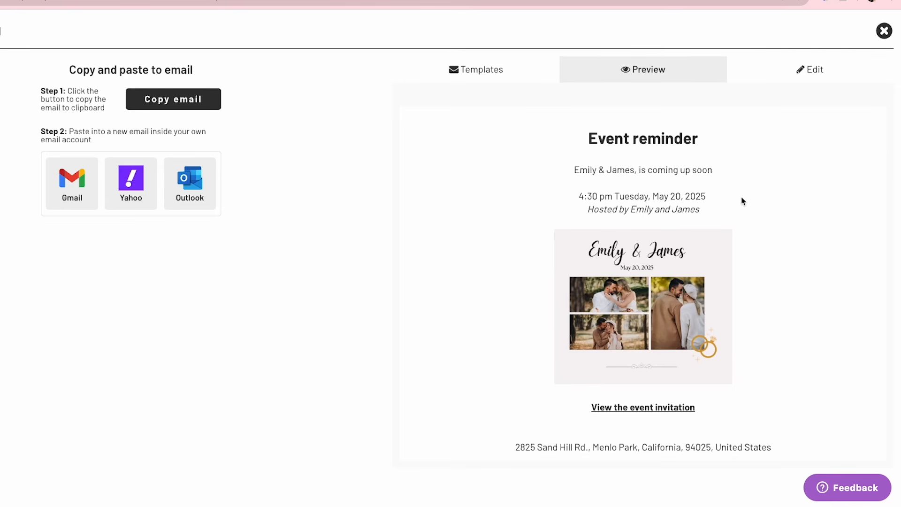
Add 'Wedding' after the couple's names, bold the 'is coming up soon' line, and copy the email
scroll(749, 203, "down", 1)
left_click(792, 75)
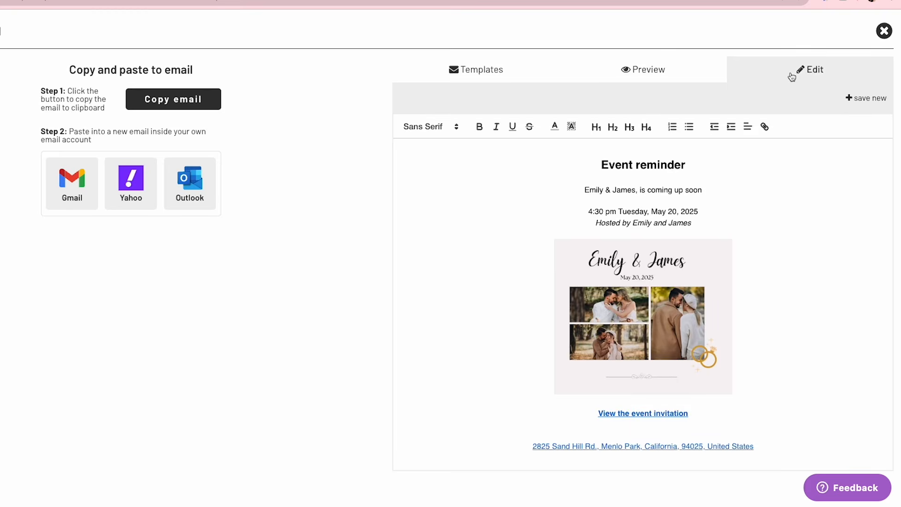
left_click(722, 181)
type("Wedding")
triple_click(727, 190)
left_click(479, 126)
left_click(551, 199)
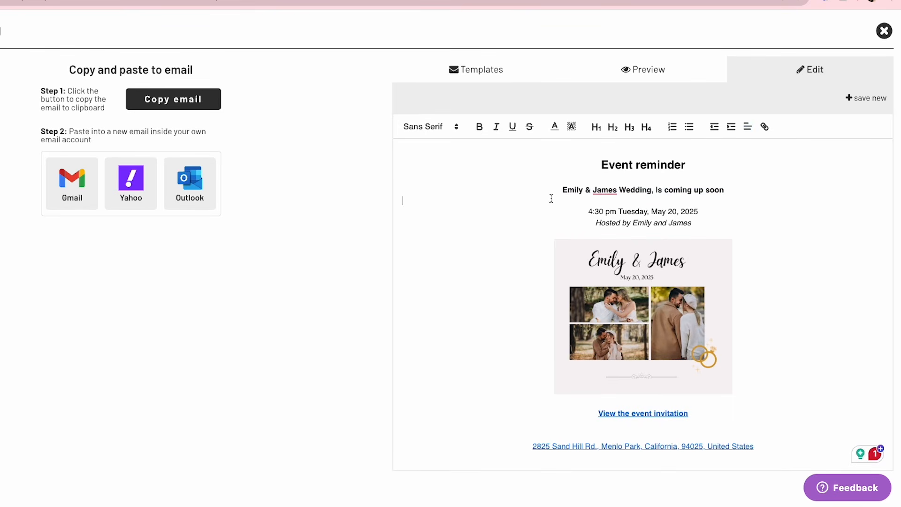
left_click(176, 100)
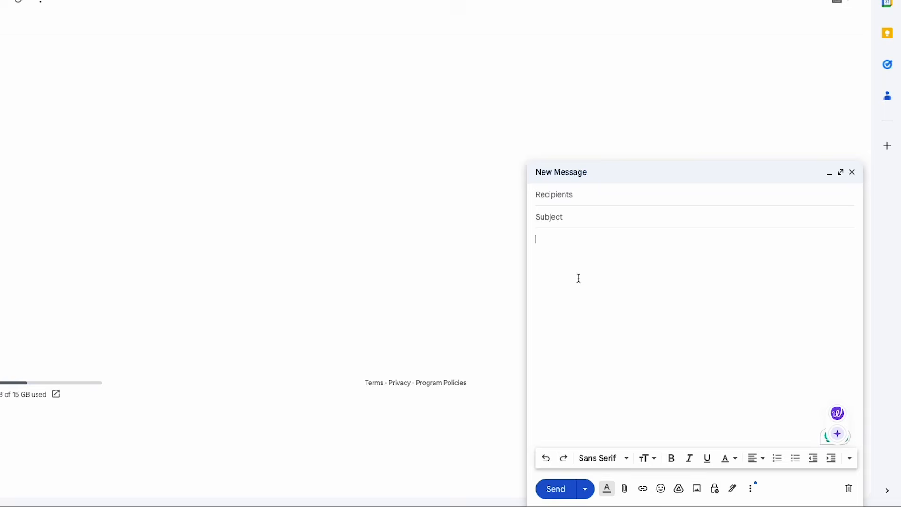
type("Event reminder Emily & James Wedding, is coming up soon 4:30 pm Tuesday, May 20, 2025 Hosted by Emily and James View the event invitation 2825 Sand Hill Rd., Menlo Park, California, 94025, United States")
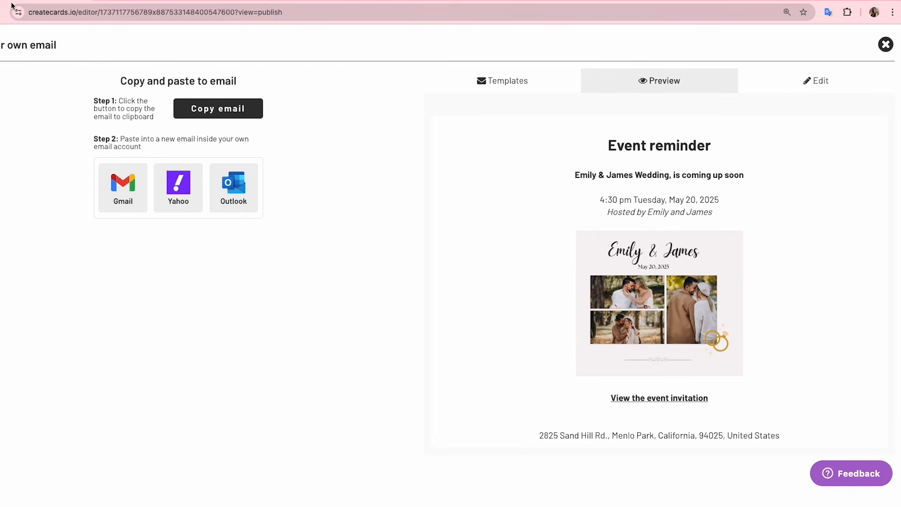
Close the email copy window, browse the Marketing tools assets, and open Send to phone
left_click(885, 45)
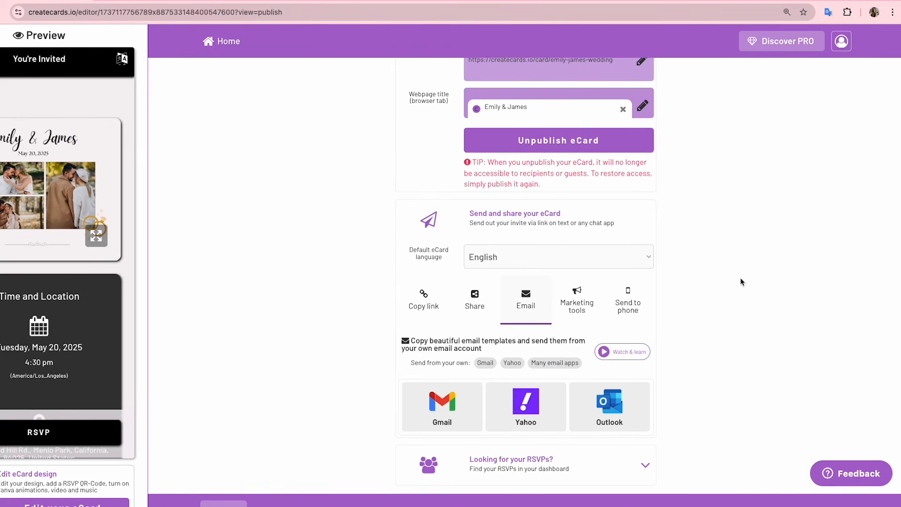
left_click(577, 308)
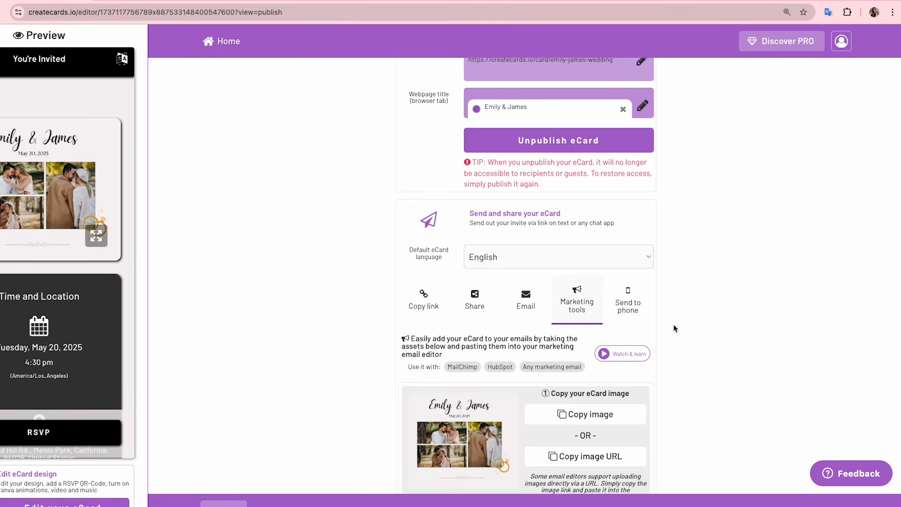
scroll(675, 329, "down", 2)
scroll(674, 328, "down", 1)
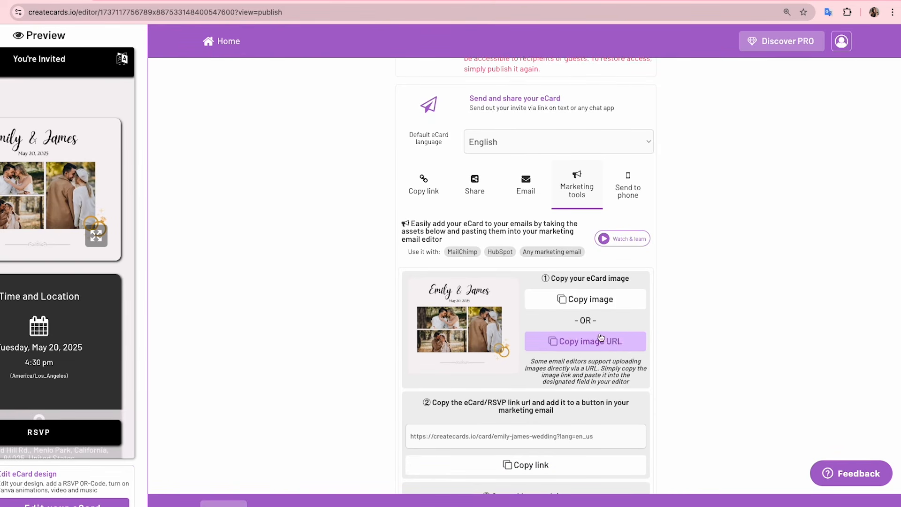
scroll(651, 340, "down", 3)
scroll(651, 339, "down", 1)
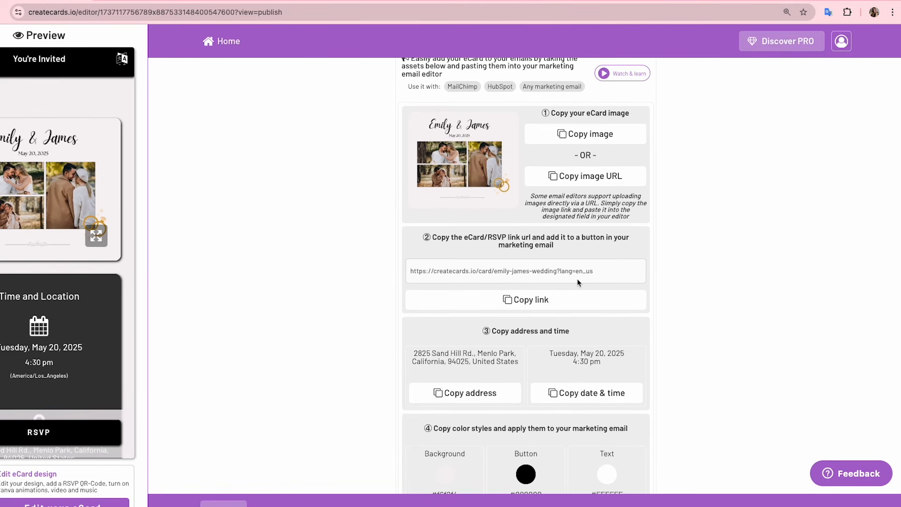
scroll(610, 287, "down", 2)
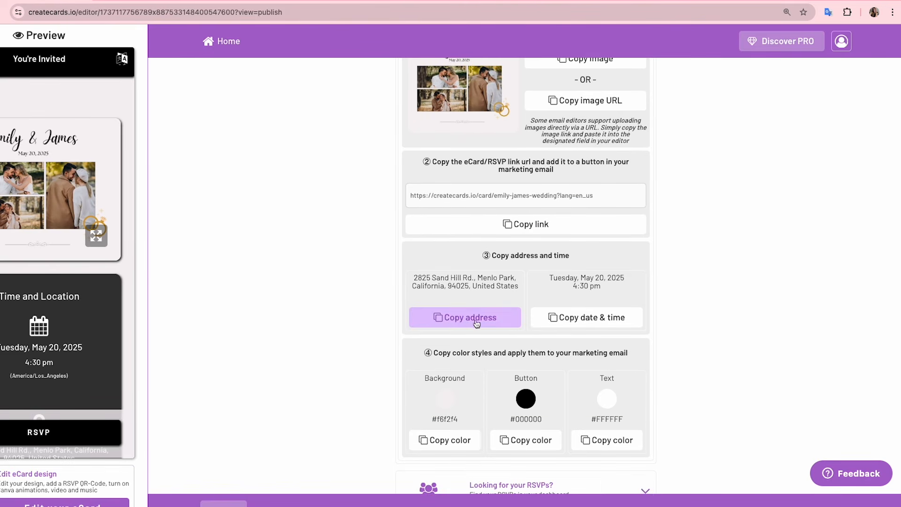
scroll(697, 321, "down", 1)
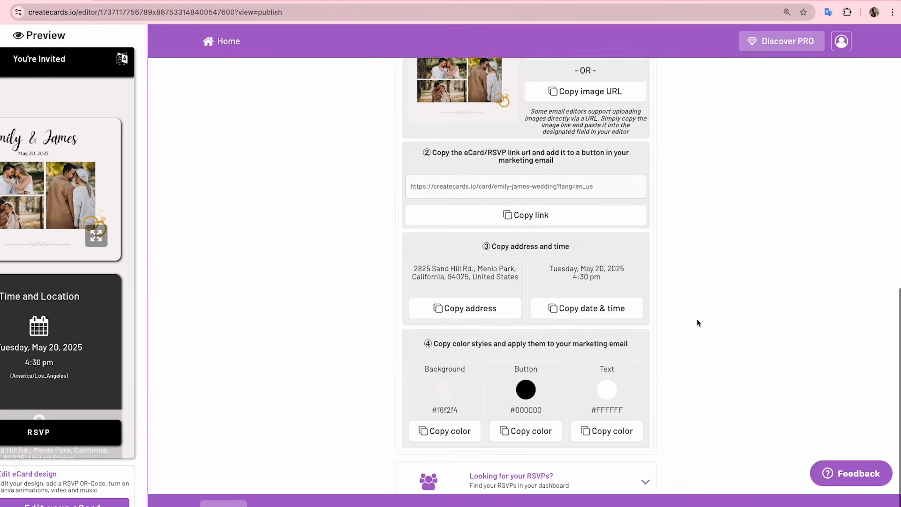
scroll(698, 323, "up", 5)
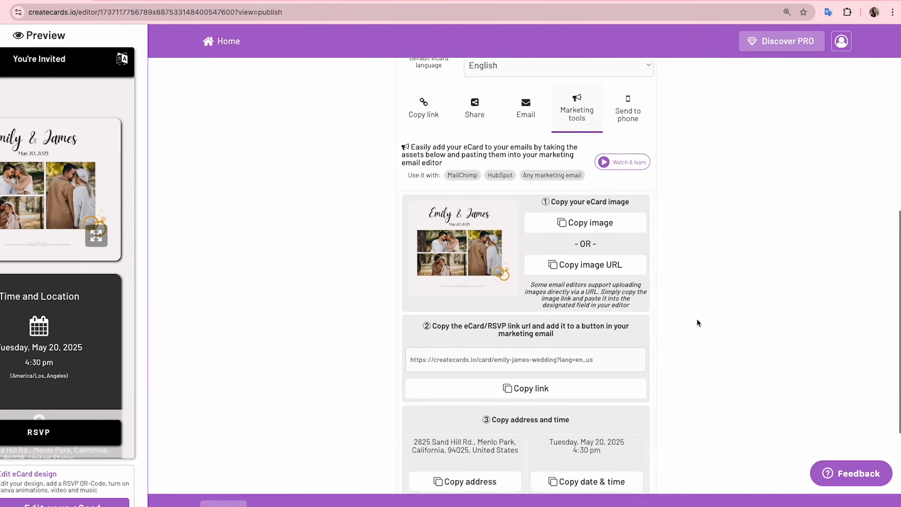
left_click(636, 156)
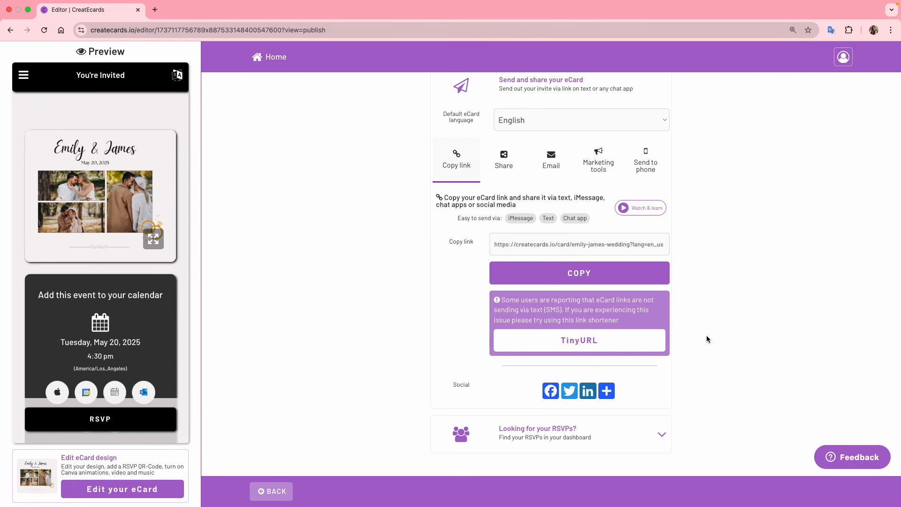
Open the invitation's RSVP list from Home: 4 replies, 6 attending, 1 apology, 1 not replied
left_click(634, 441)
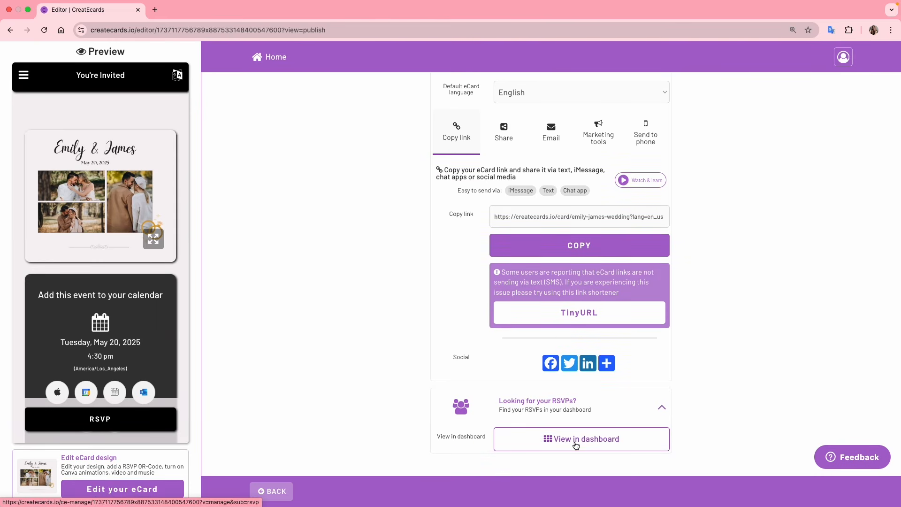
left_click(592, 445)
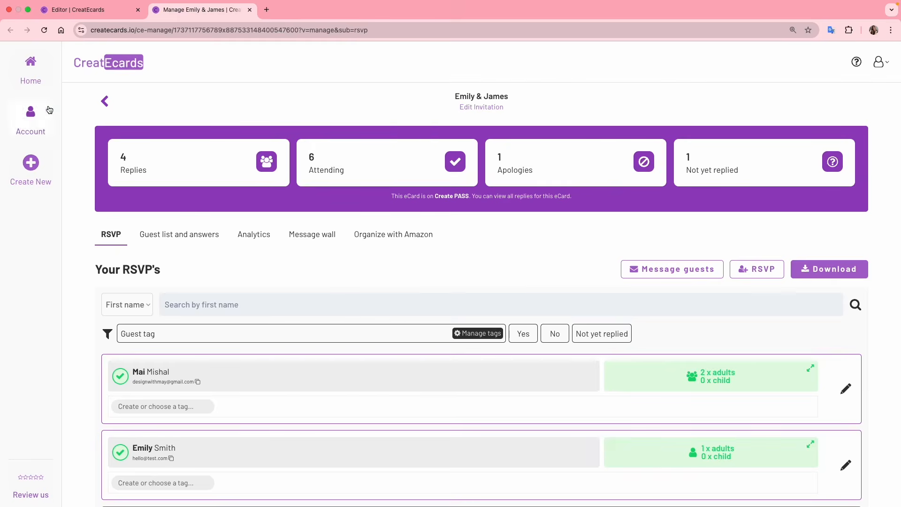
left_click(31, 80)
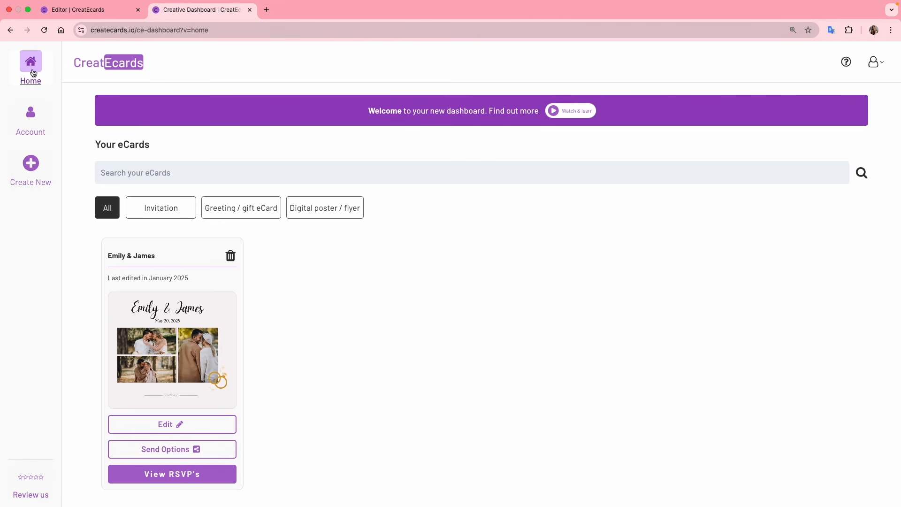
scroll(261, 324, "down", 1)
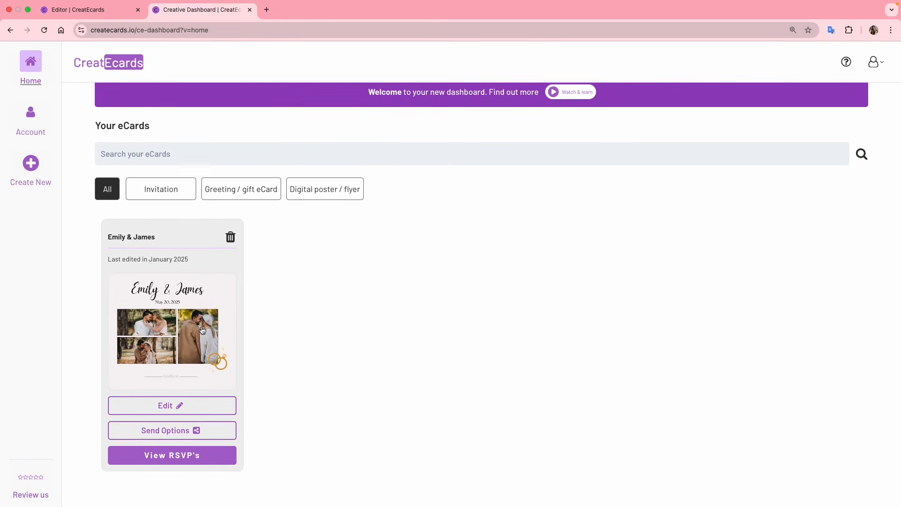
left_click(176, 455)
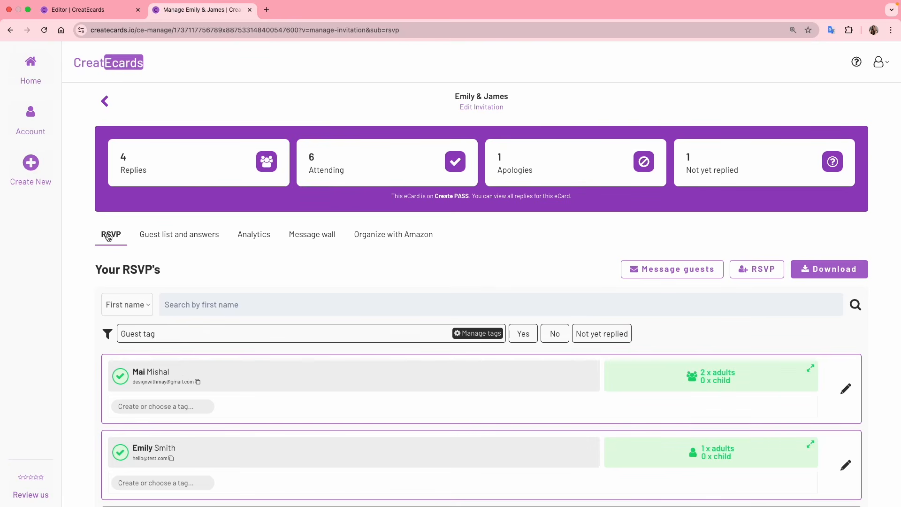
scroll(226, 261, "down", 4)
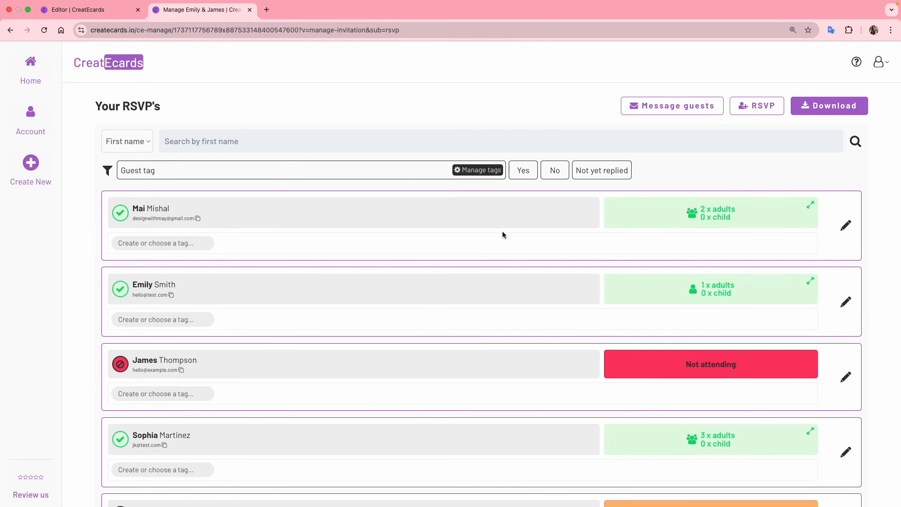
Check the first guest group's members and meal choices, then open that guest's RSVP for editing
left_click(666, 222)
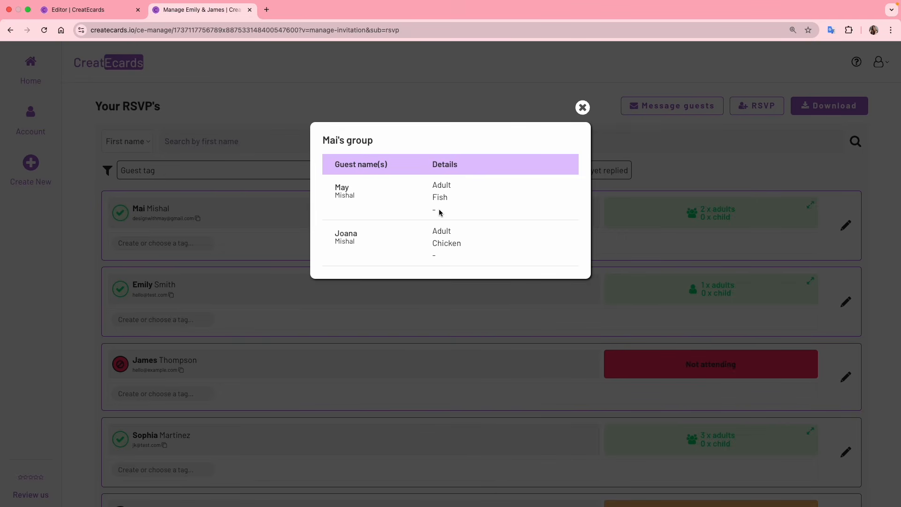
left_click(582, 109)
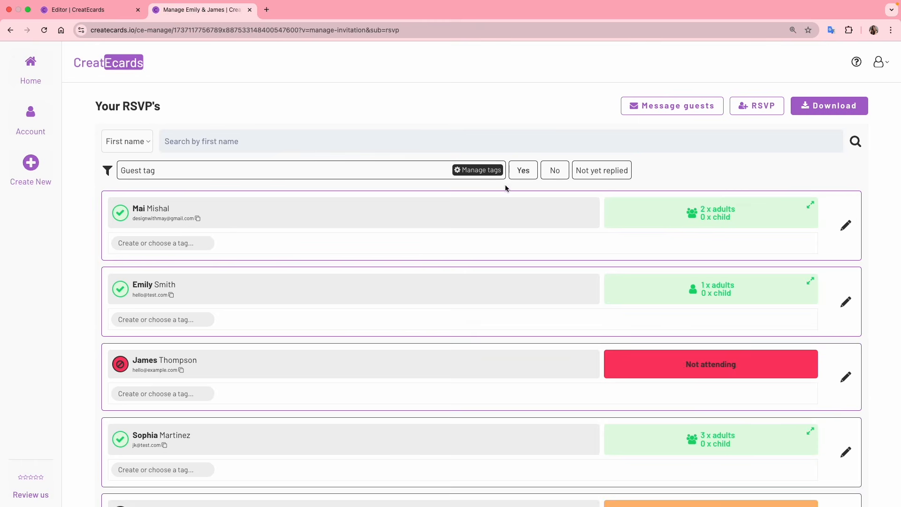
left_click(845, 227)
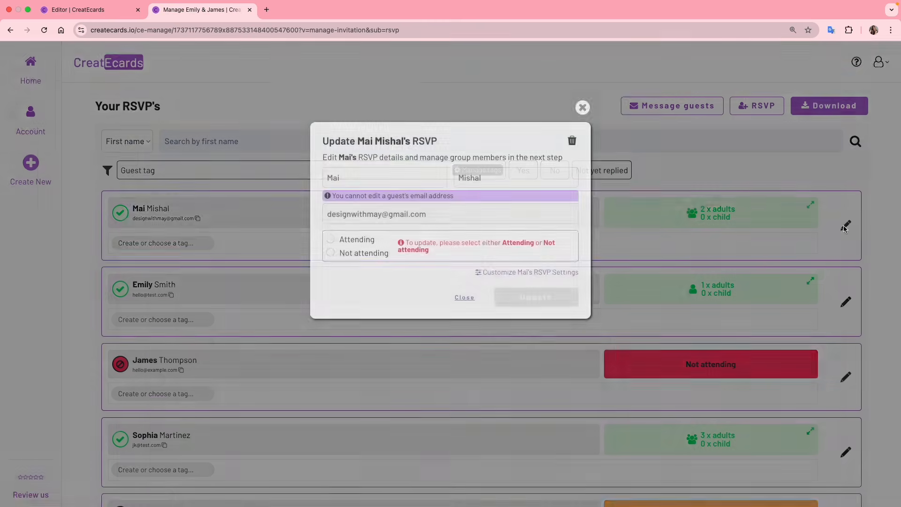
Correct the guest's first name spelling, mark them as attending, and update the RSVP
left_click(415, 176)
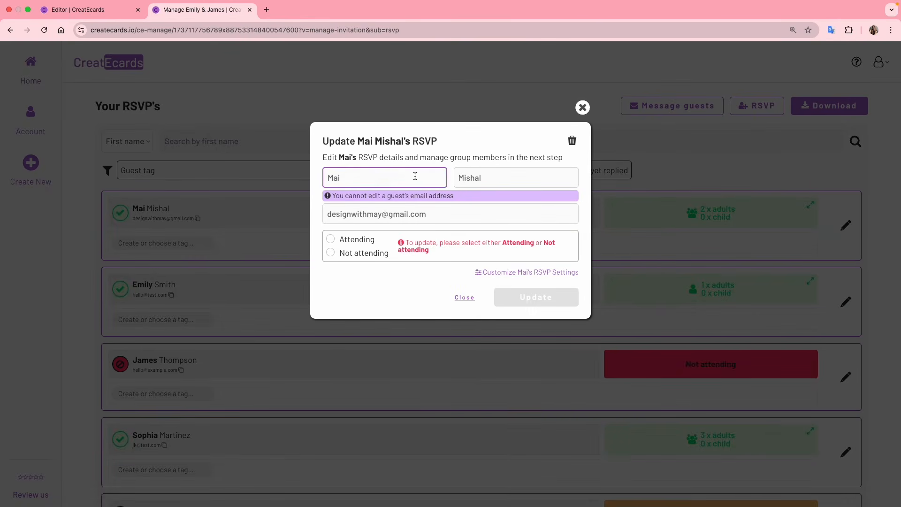
key("BackSpace")
type("y")
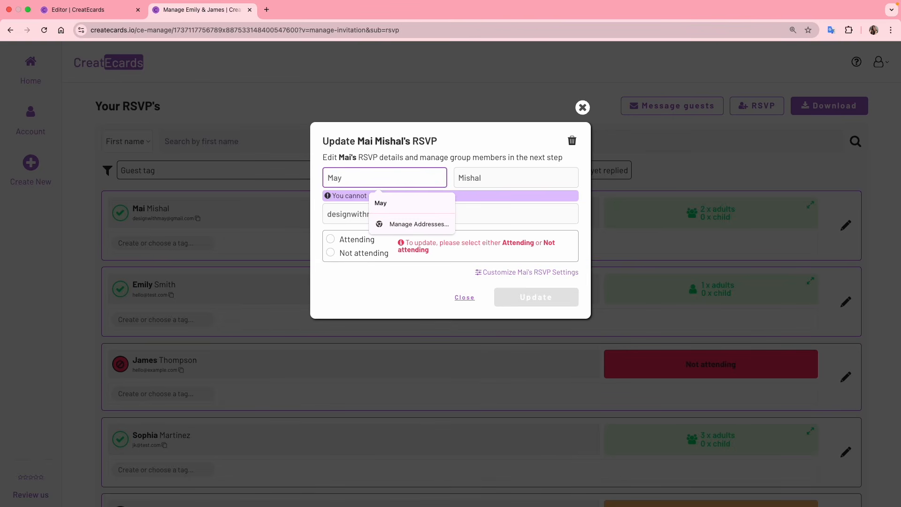
left_click(520, 175)
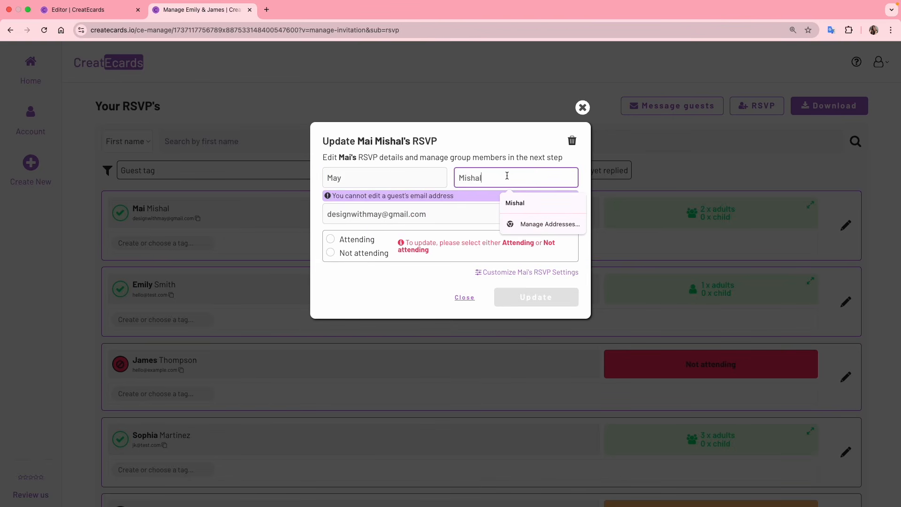
left_click(423, 231)
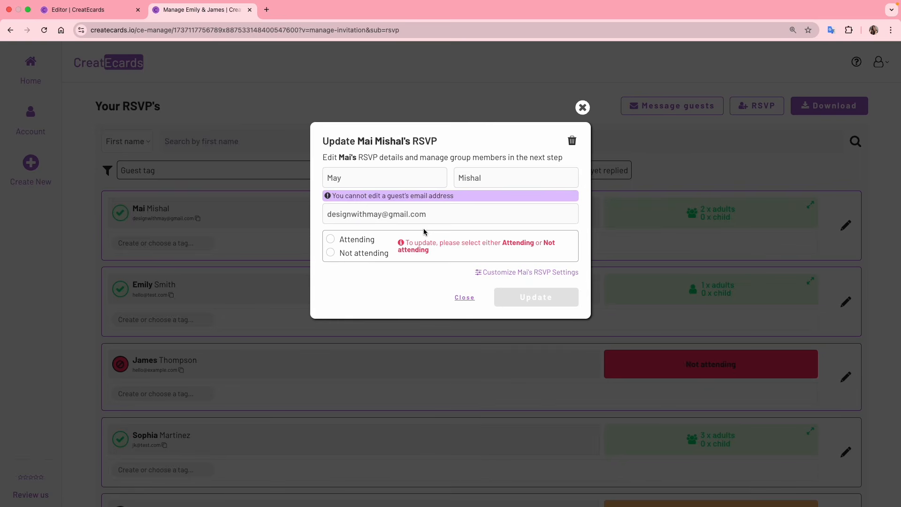
left_click(331, 239)
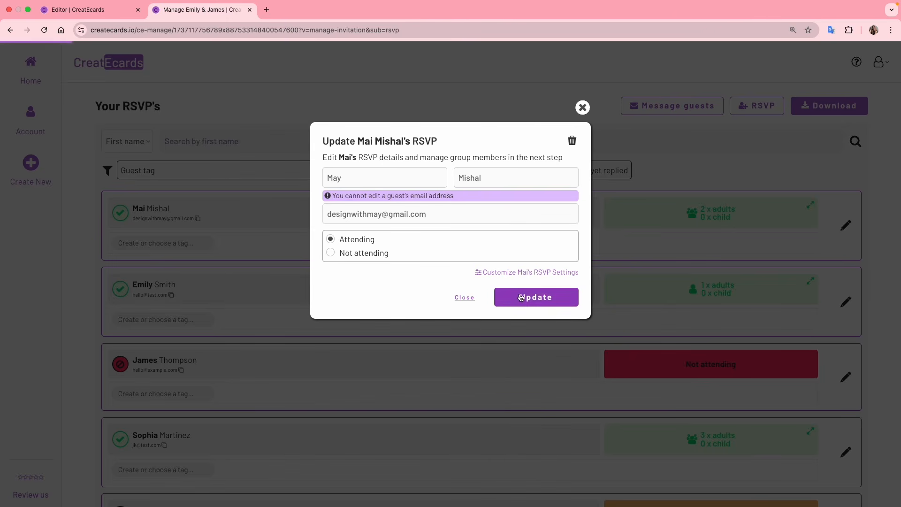
left_click(520, 297)
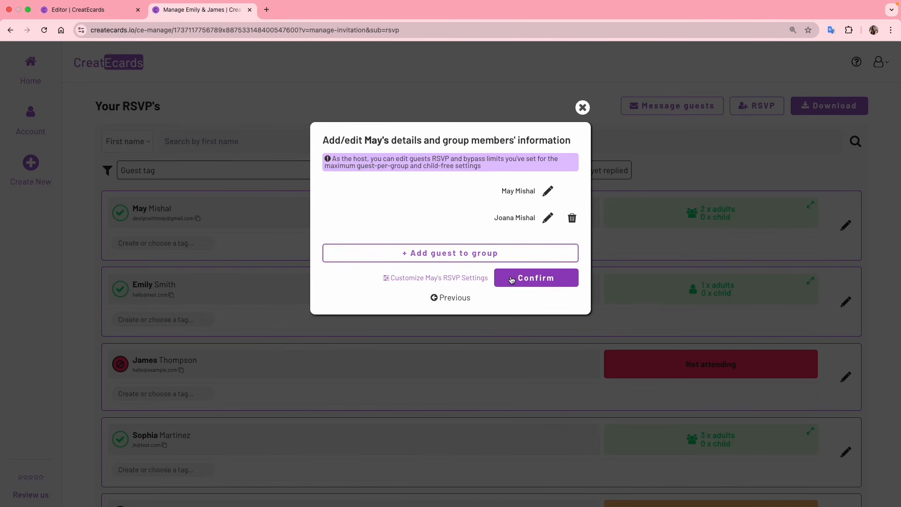
Save personal RSVP rules of adults-only with plus-ones up to 5 guests, and confirm the group
left_click(442, 278)
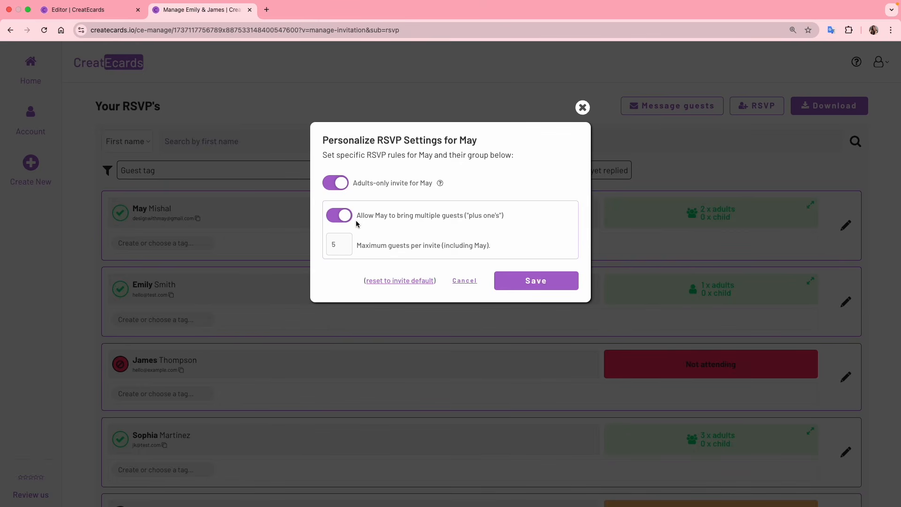
left_click(341, 241)
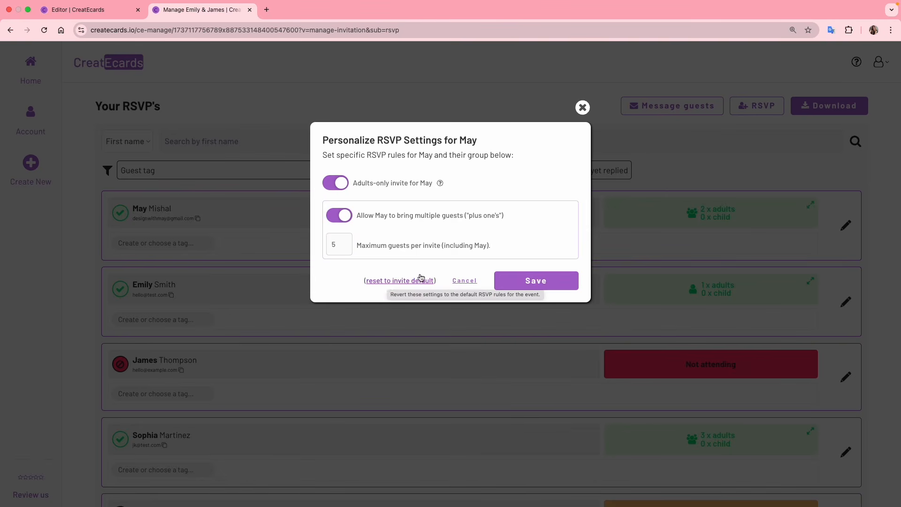
left_click(511, 282)
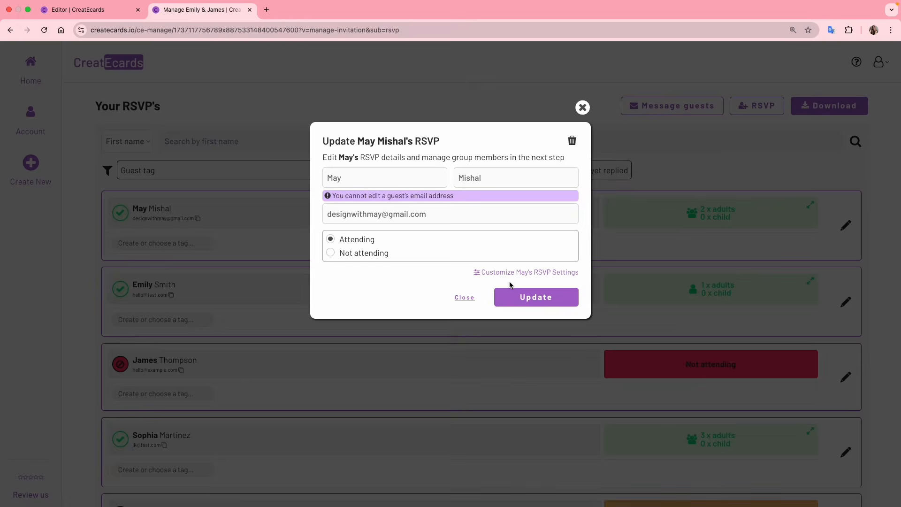
left_click(527, 302)
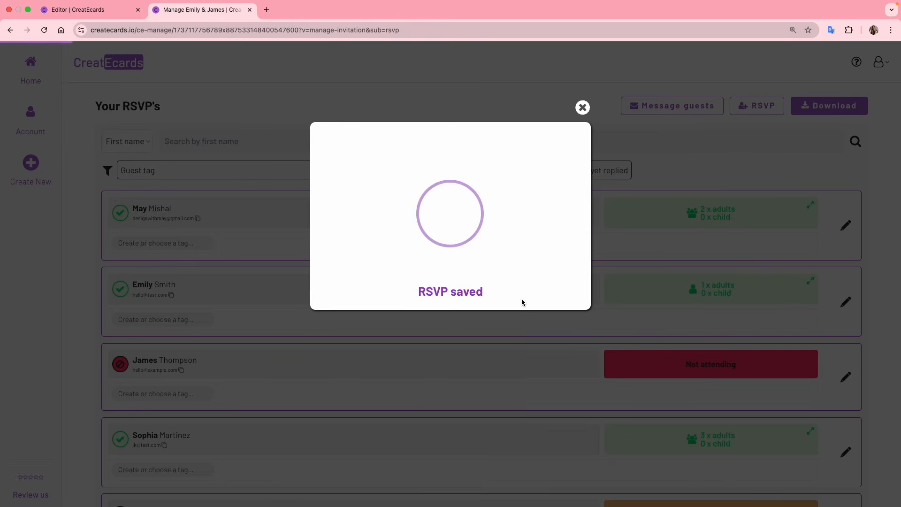
left_click(527, 284)
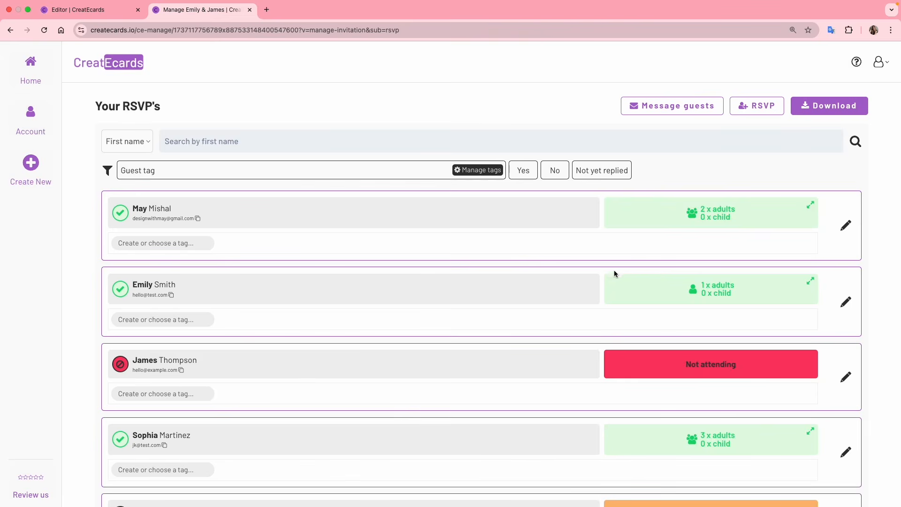
Copy all 5 guests' email addresses from Message guests with the All option selected
scroll(616, 270, "up", 3)
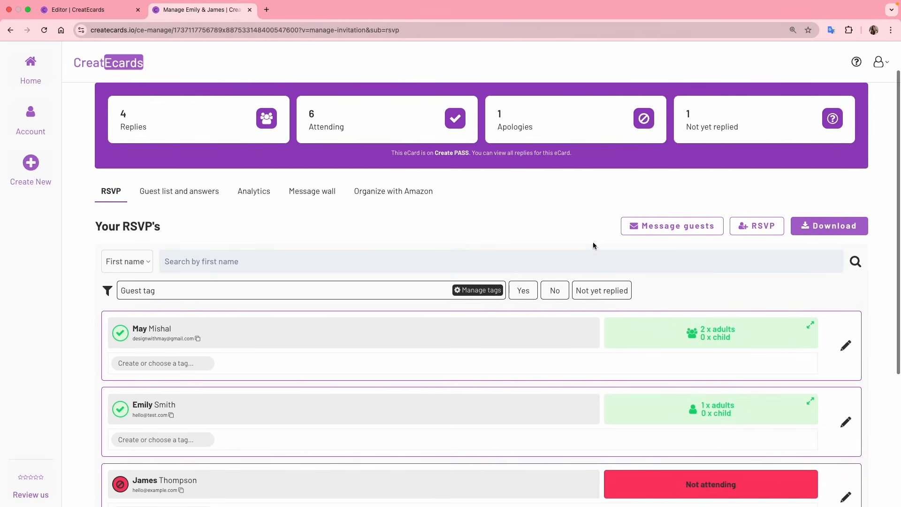
left_click(677, 234)
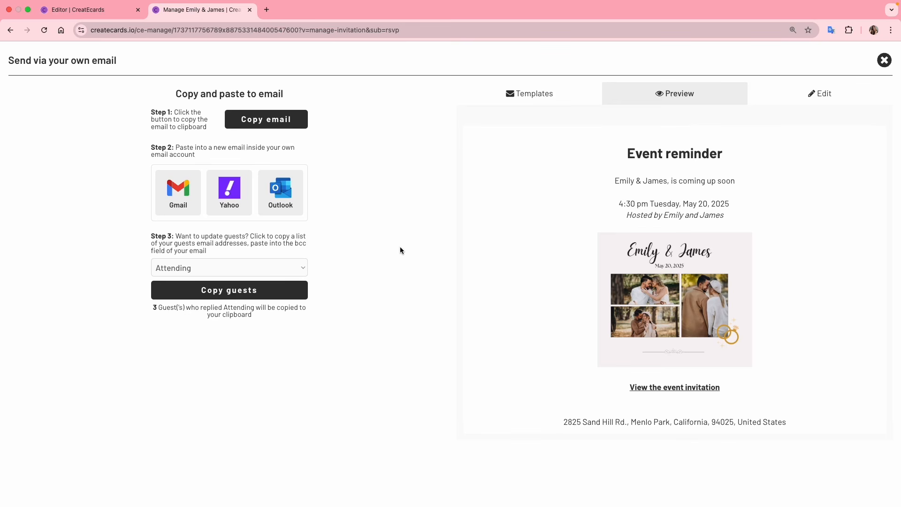
left_click(257, 265)
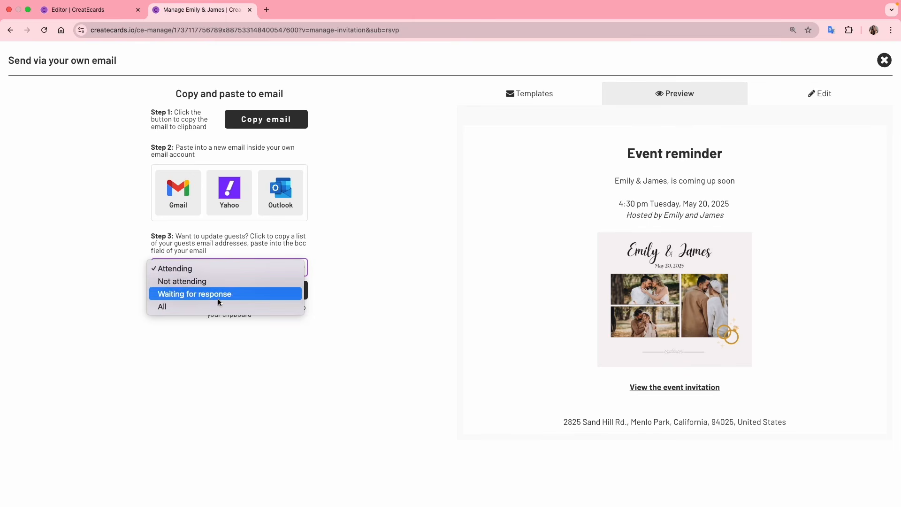
left_click(173, 306)
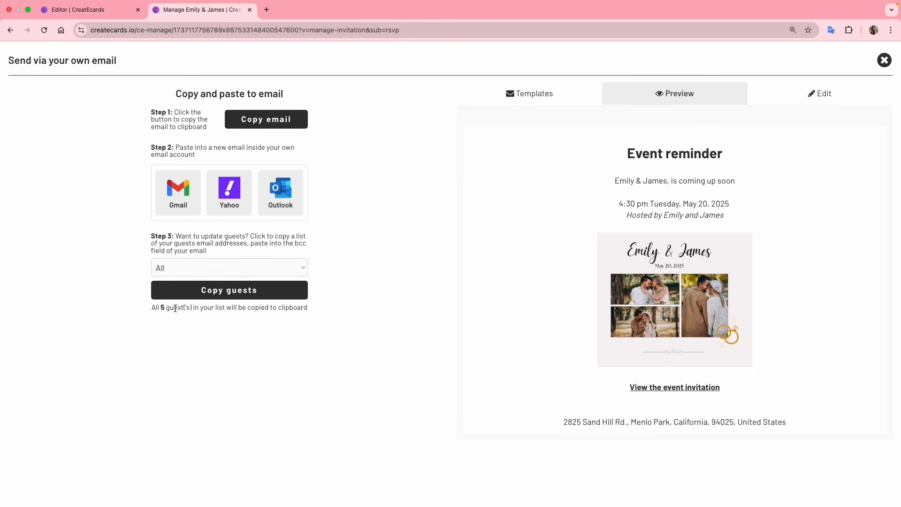
left_click(205, 293)
left_click(884, 60)
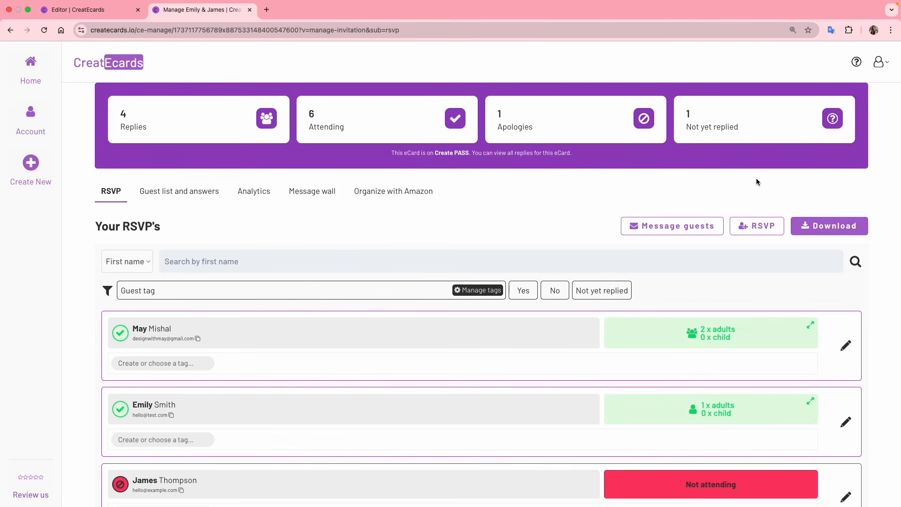
Add a new guest RSVP with the guest's first name, last name and email address
left_click(753, 228)
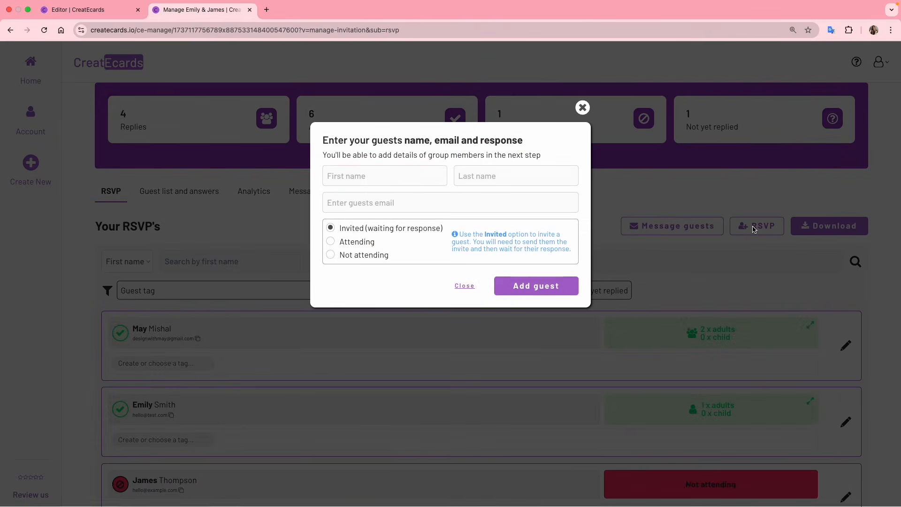
left_click(492, 177)
left_click(468, 201)
type("Hel")
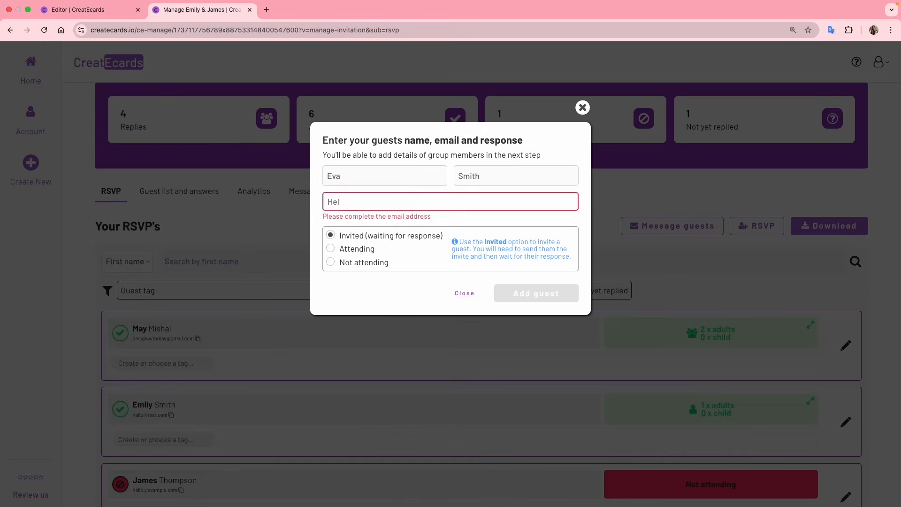
type("lo@example.com")
left_click(461, 214)
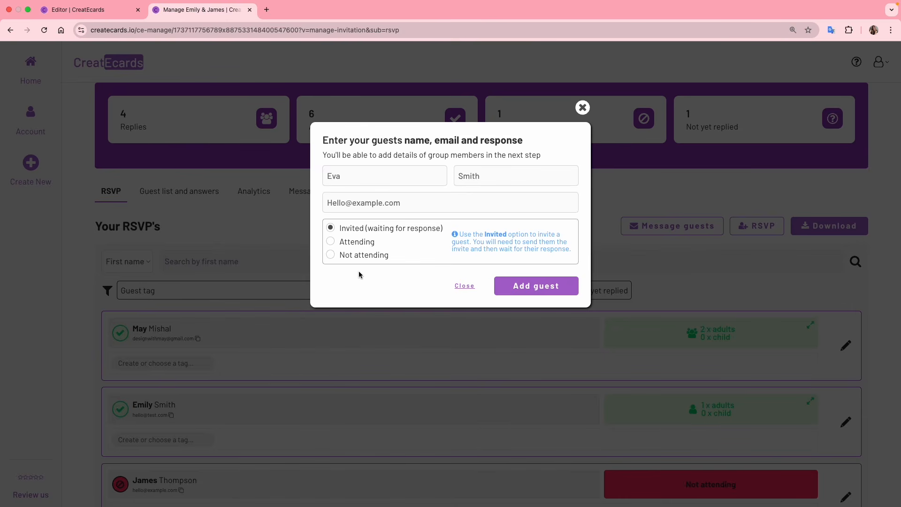
left_click(501, 287)
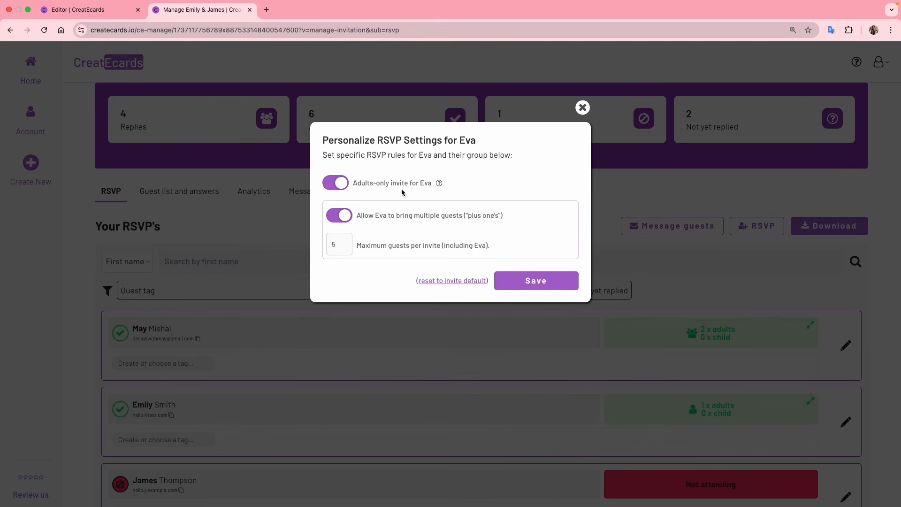
Keep the new guest's maximum guests per invite at 5 and save their RSVP rules
left_click(339, 245)
double_click(340, 244)
left_click(340, 244)
left_click(525, 279)
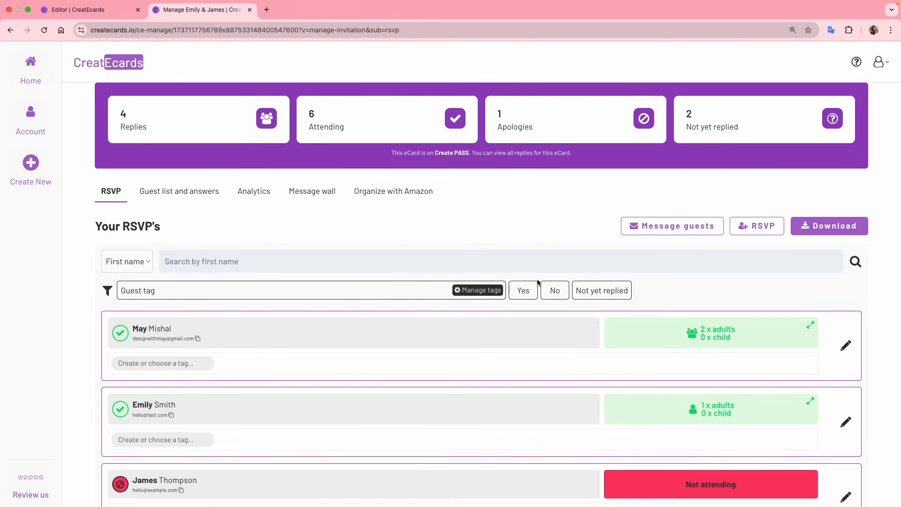
Review the Guest list and answers page showing ages, preferred meals and dietary notes
scroll(526, 281, "down", 6)
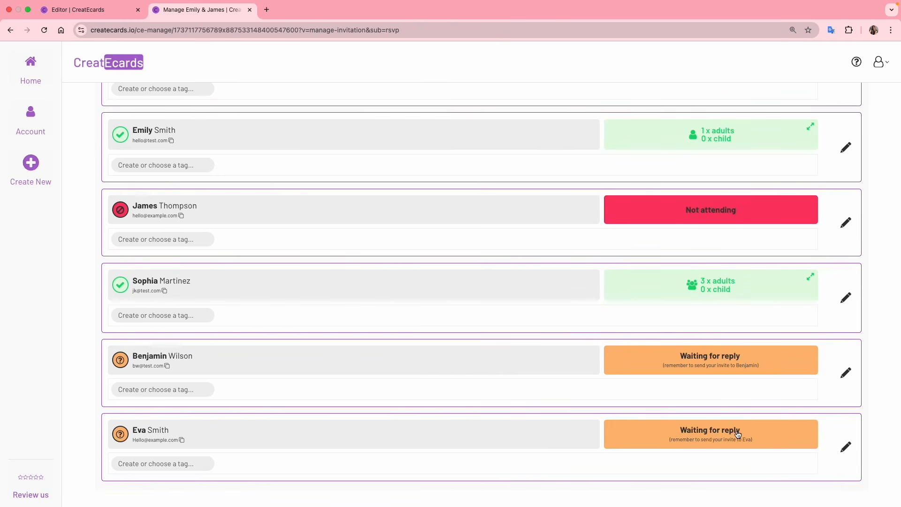
scroll(738, 434, "up", 7)
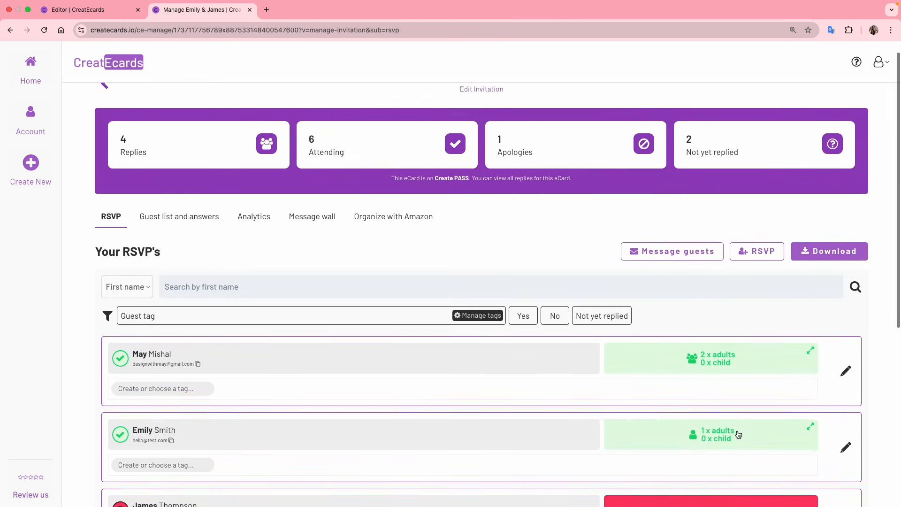
left_click(162, 235)
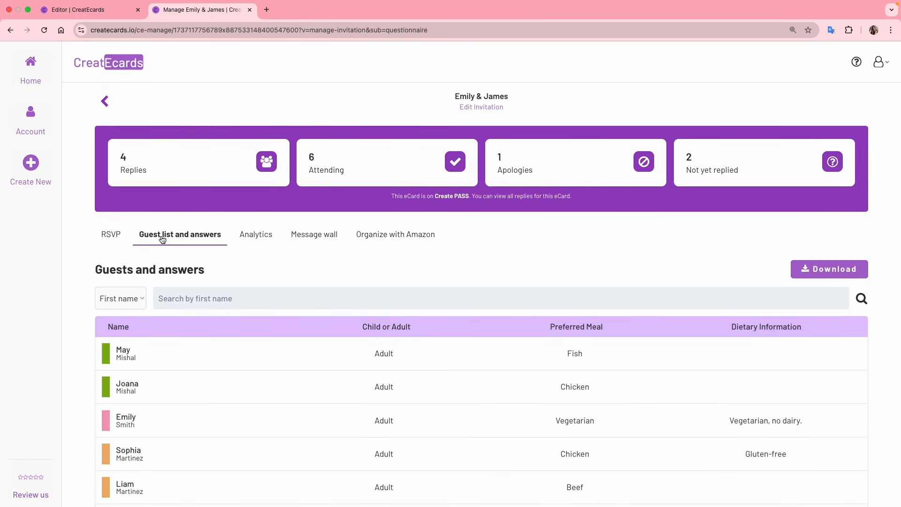
scroll(376, 263, "down", 2)
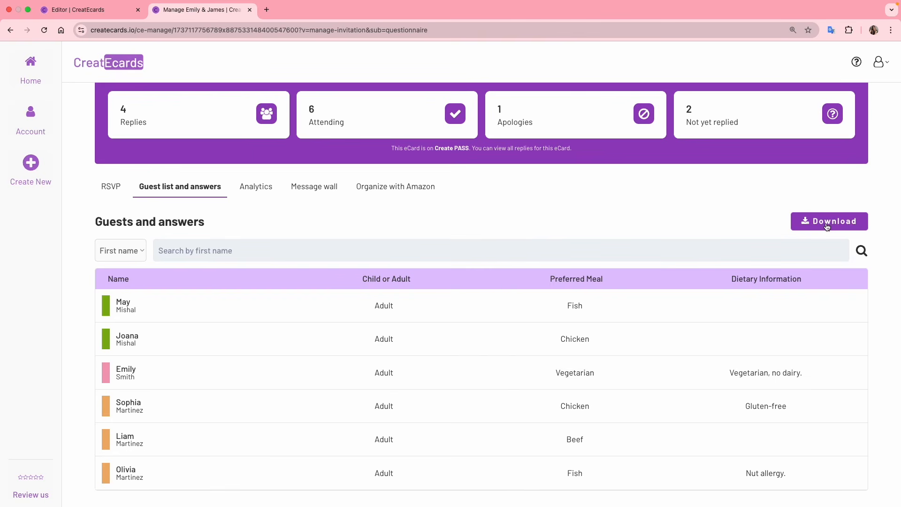
Read the analytics: 6 adults attending, meals Beef 1, Chicken 2, Fish 2, Vegetarian 1
left_click(254, 190)
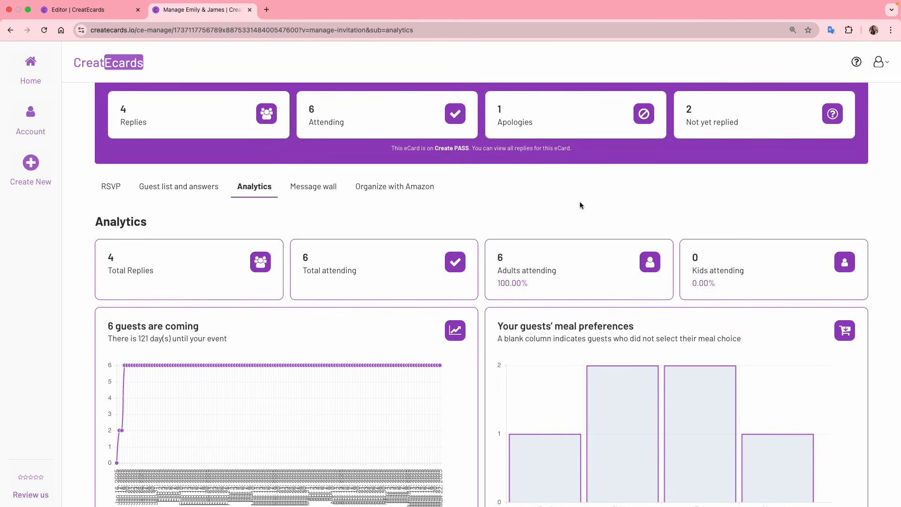
scroll(580, 205, "down", 1)
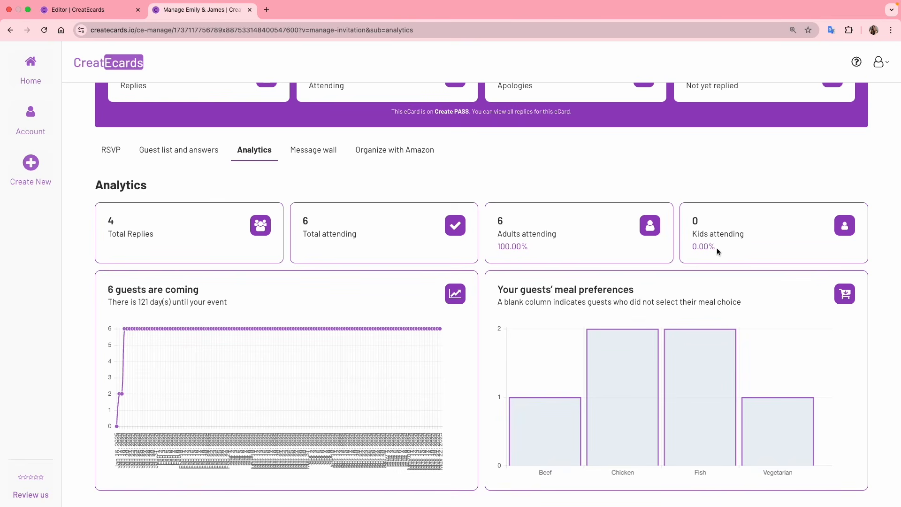
mouse_move(610, 347)
mouse_move(762, 412)
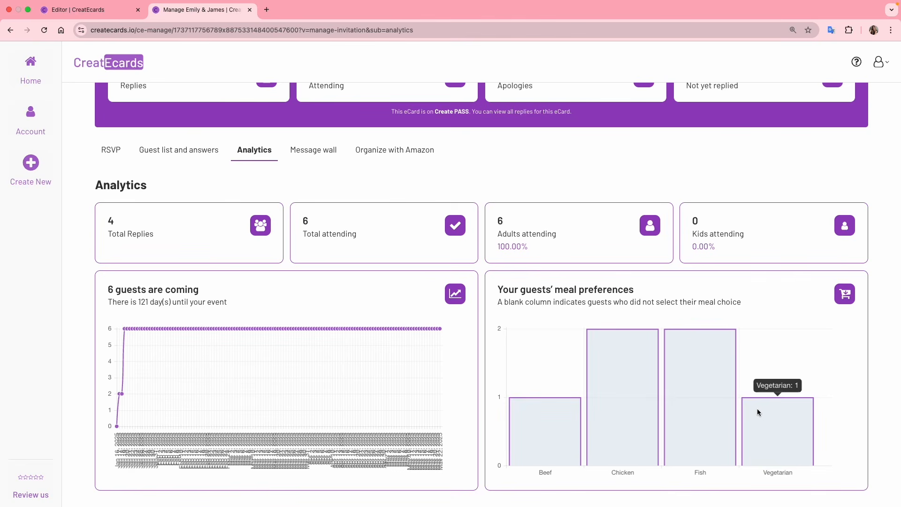
mouse_move(717, 352)
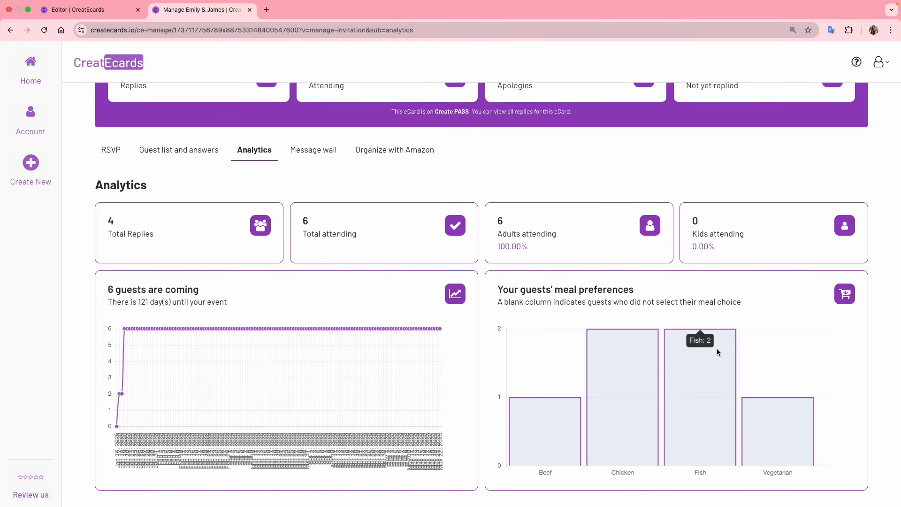
Look over the two guest messages on the message wall, then go to Organize with Amazon
left_click(312, 152)
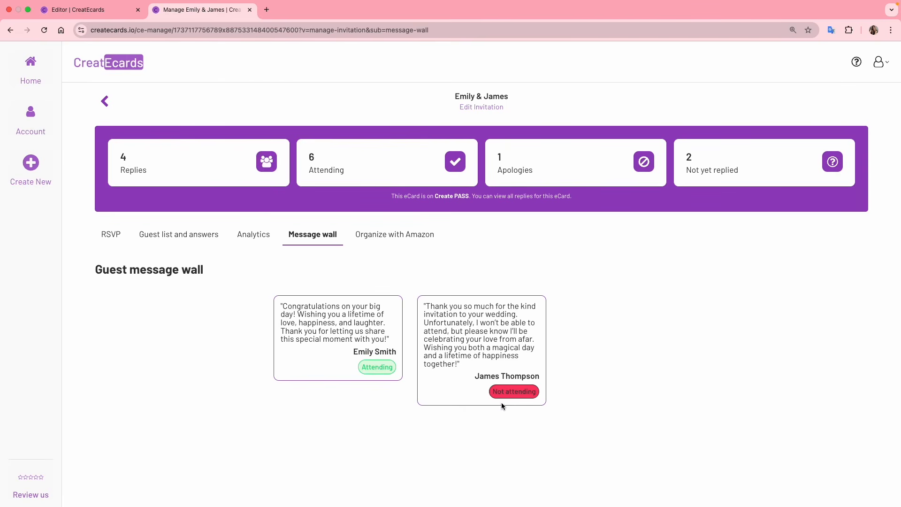
left_click(407, 239)
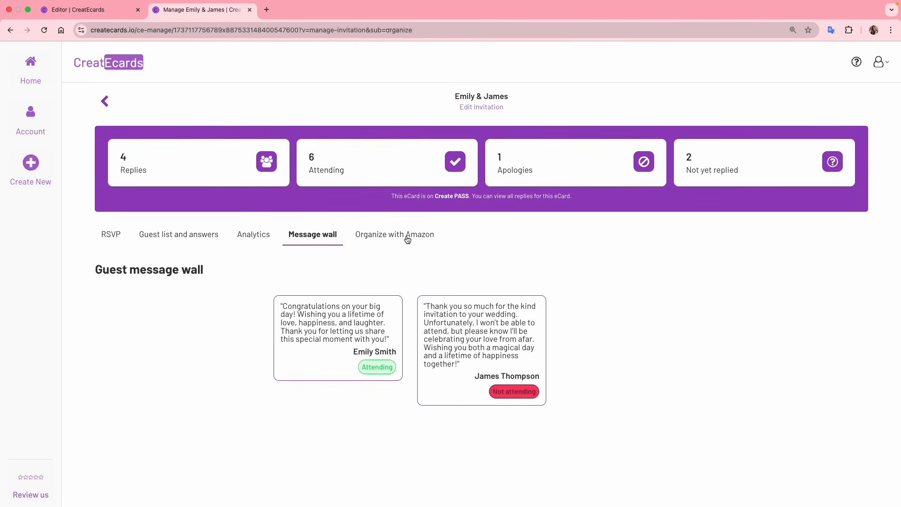